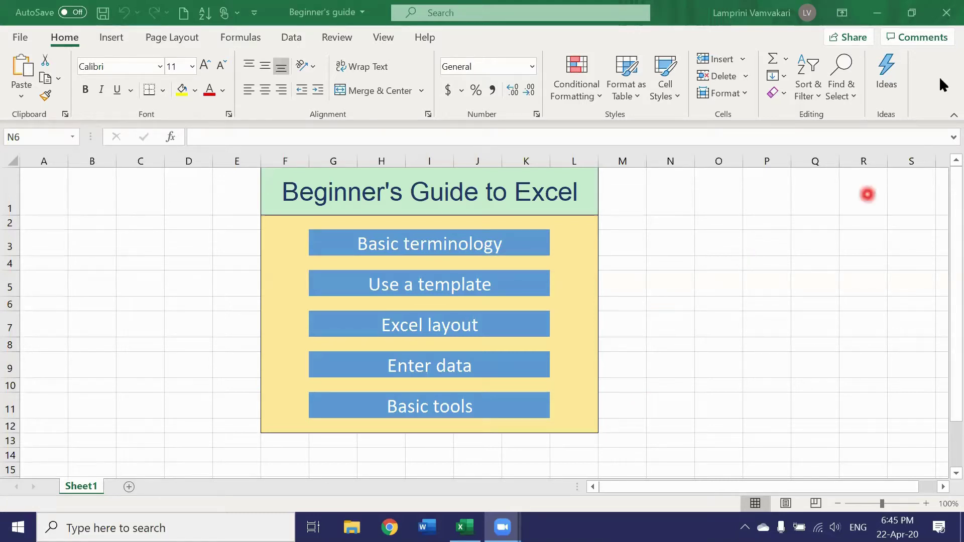
Close the Beginner's guide workbook and launch Excel from the list of installed apps
click(946, 12)
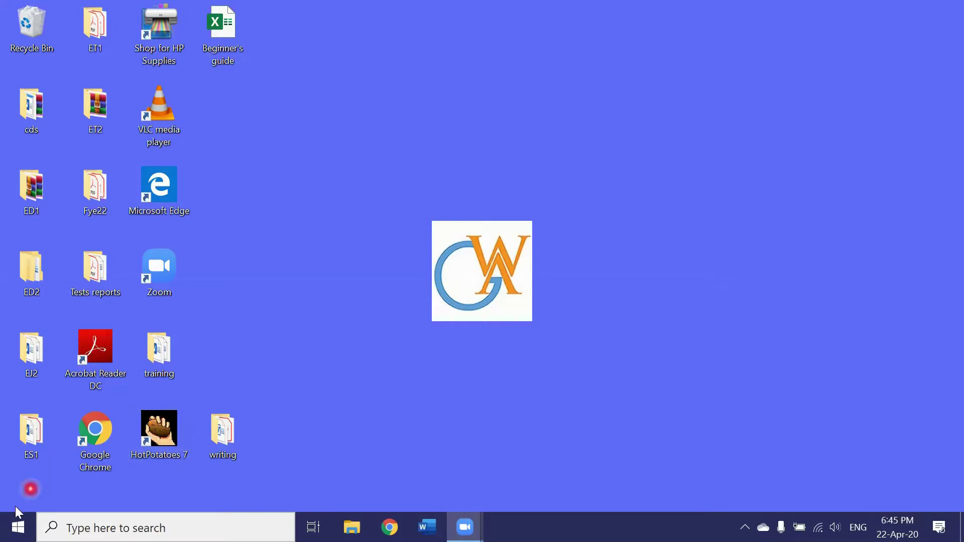
click(19, 528)
scroll(108, 338, down, 3)
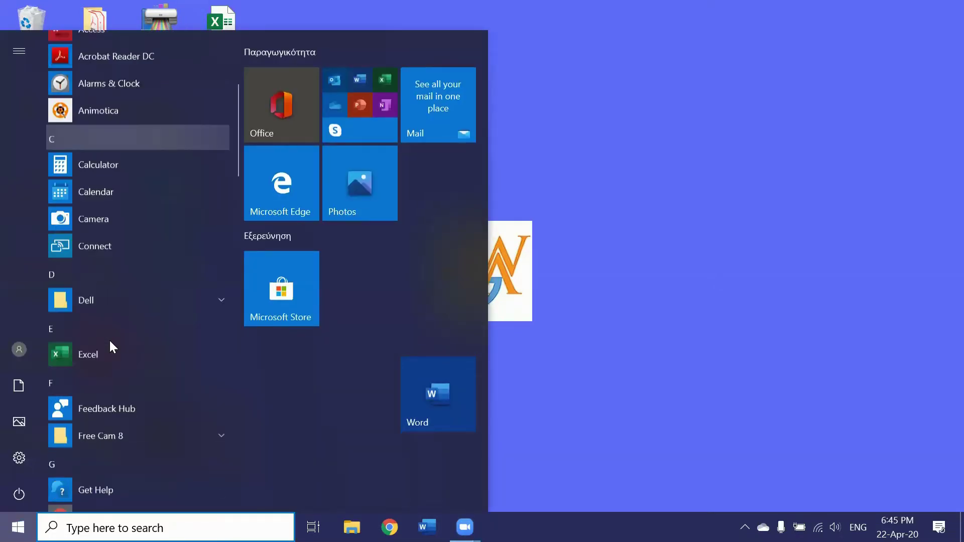
scroll(109, 339, down, 1)
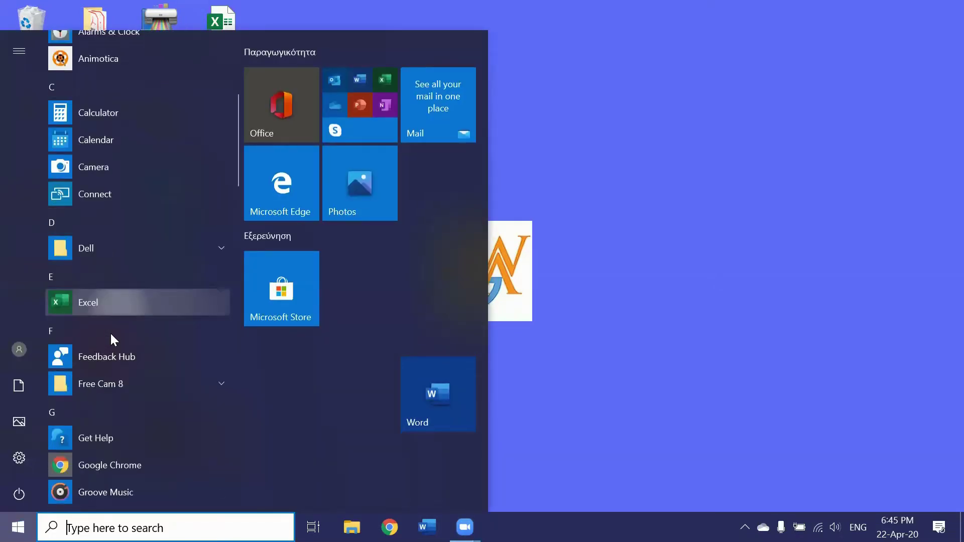
click(79, 304)
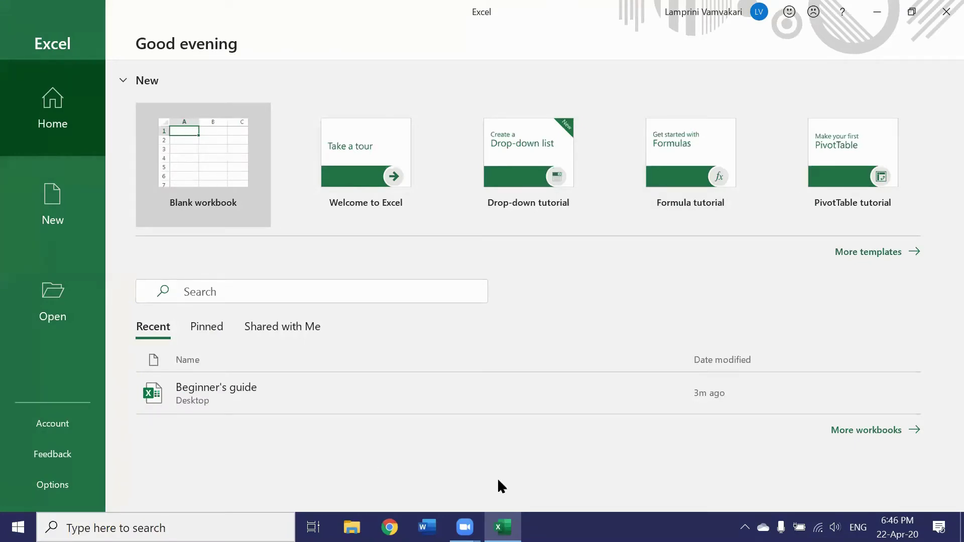
Close the Excel start window to return to the desktop
click(658, 405)
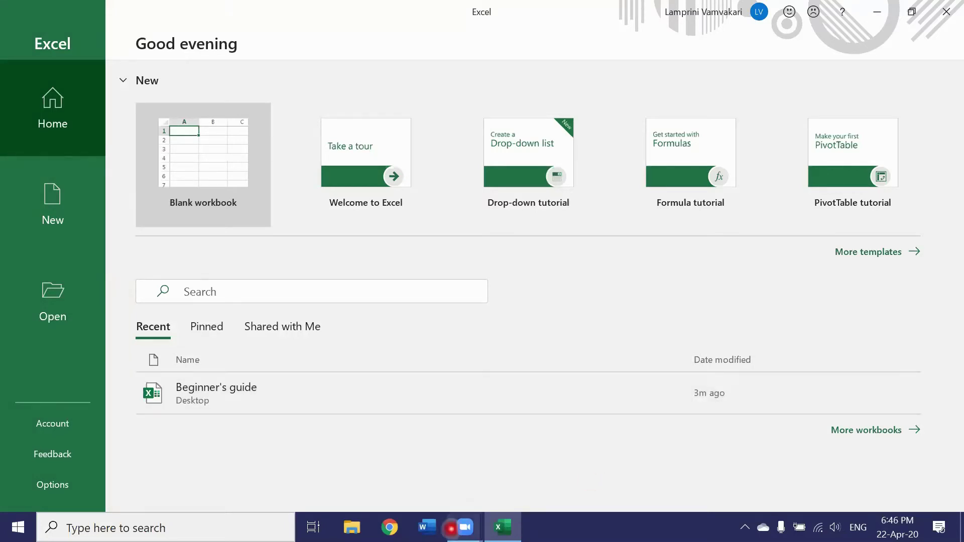
click(567, 530)
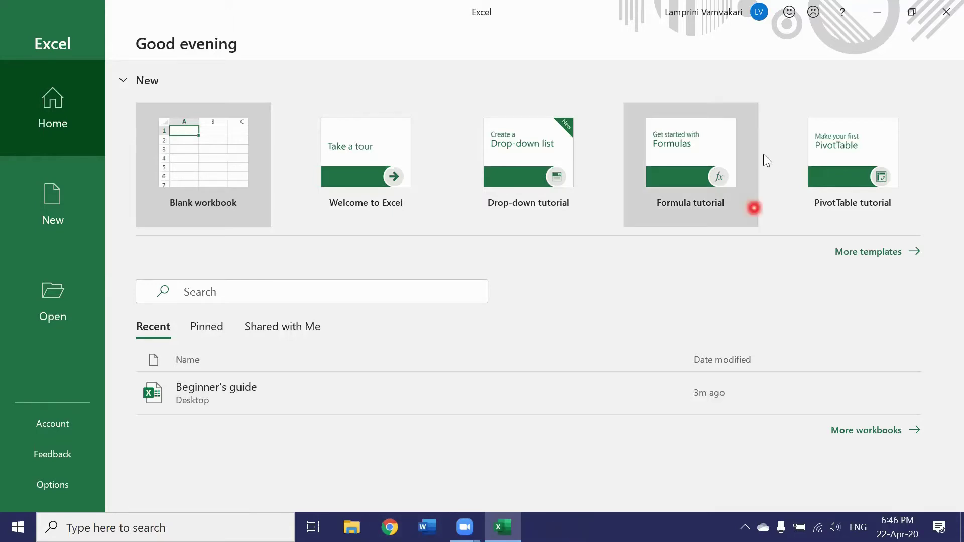
click(946, 11)
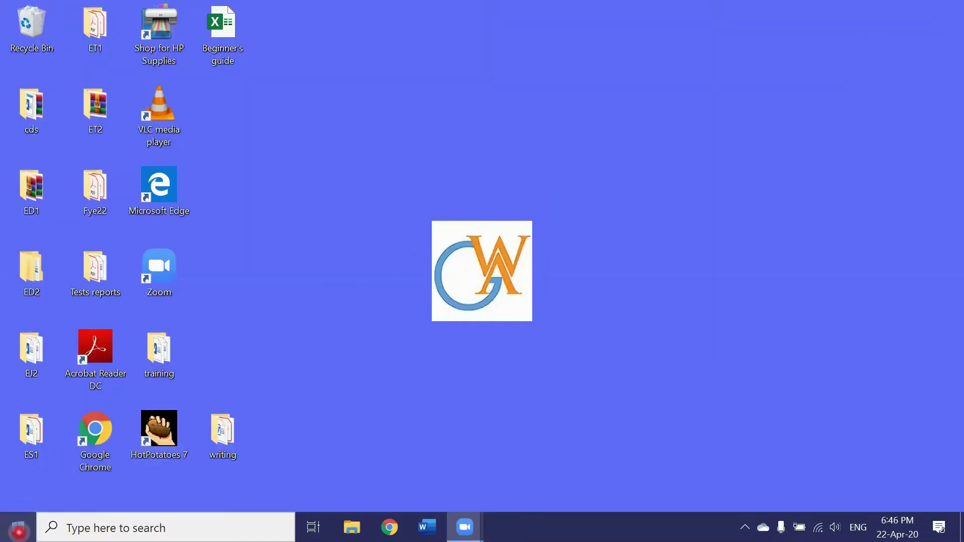
Pin Excel from the installed apps list to the Windows taskbar
click(18, 527)
scroll(117, 411, down, 6)
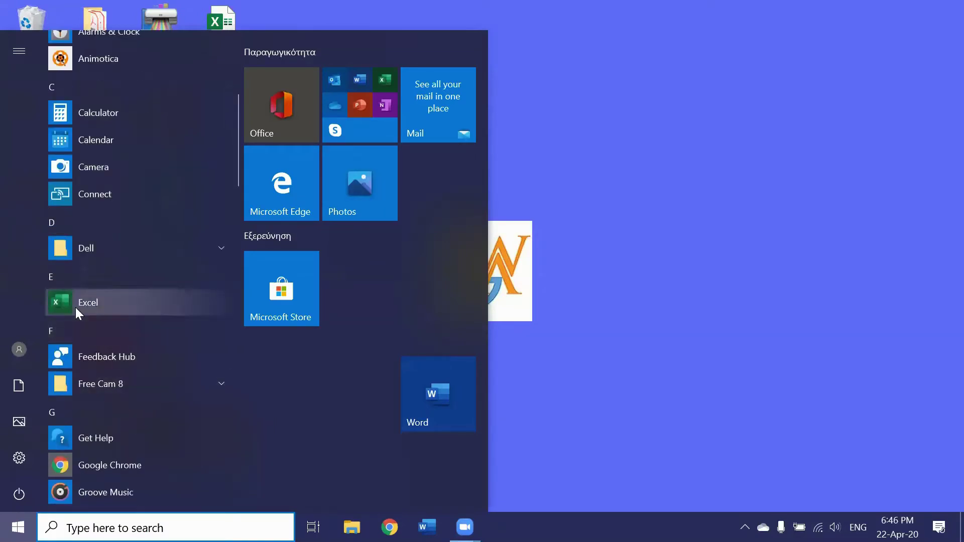
drag(75, 307, 502, 522)
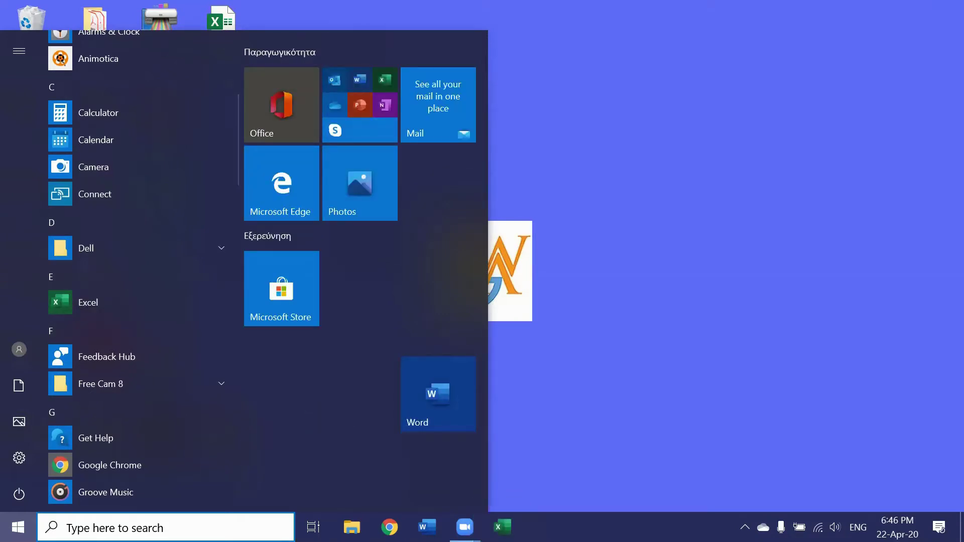
key(Escape)
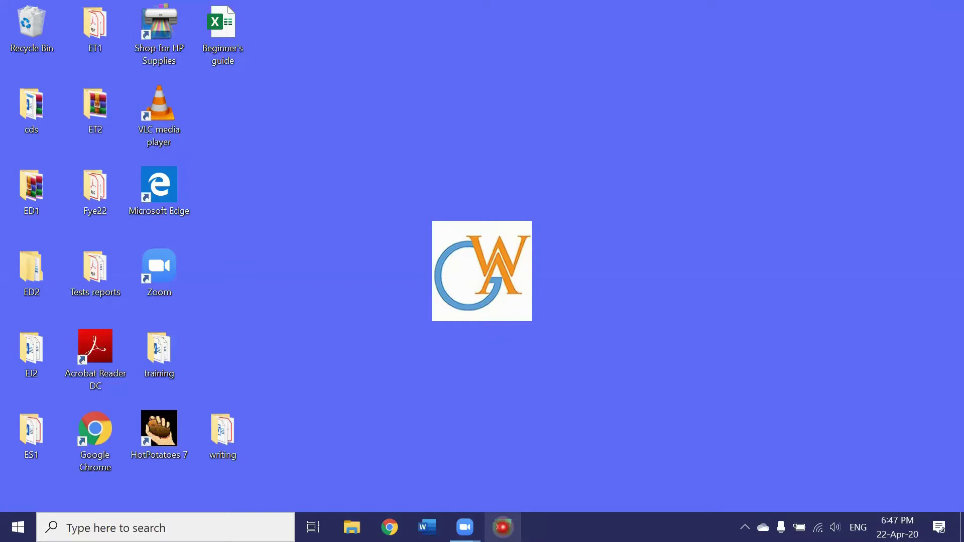
Launch Excel from its taskbar shortcut and create a workbook from the Weekly chore schedule template
click(502, 527)
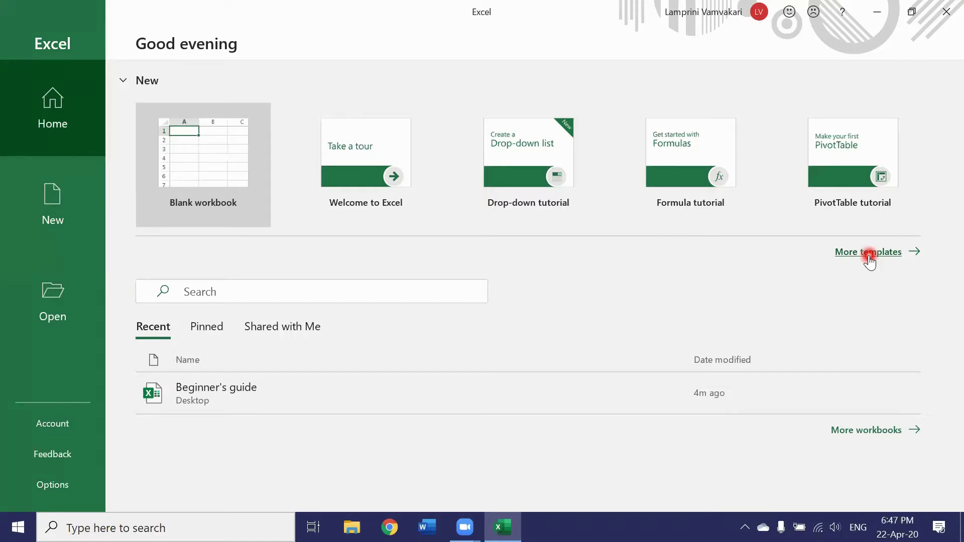
click(869, 257)
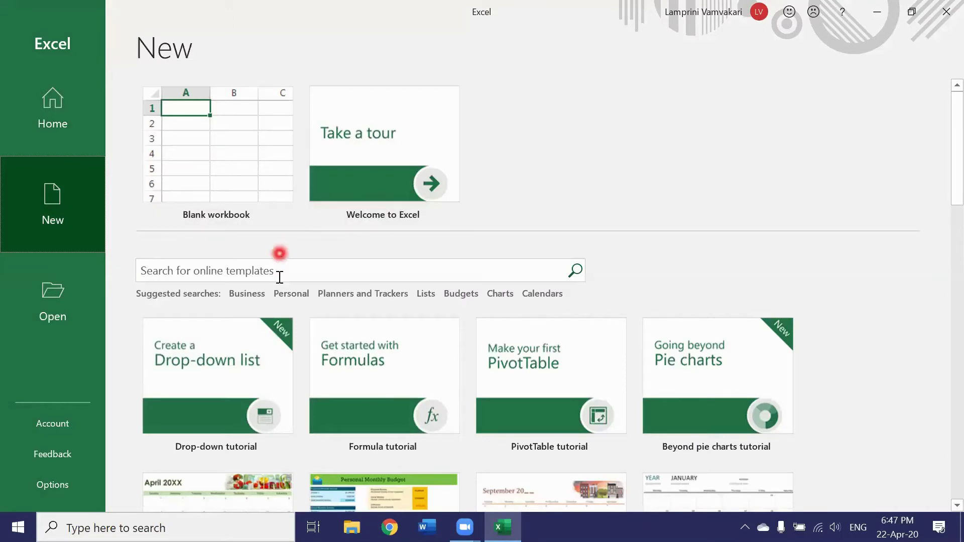
scroll(279, 290, down, 2)
scroll(279, 290, down, 2)
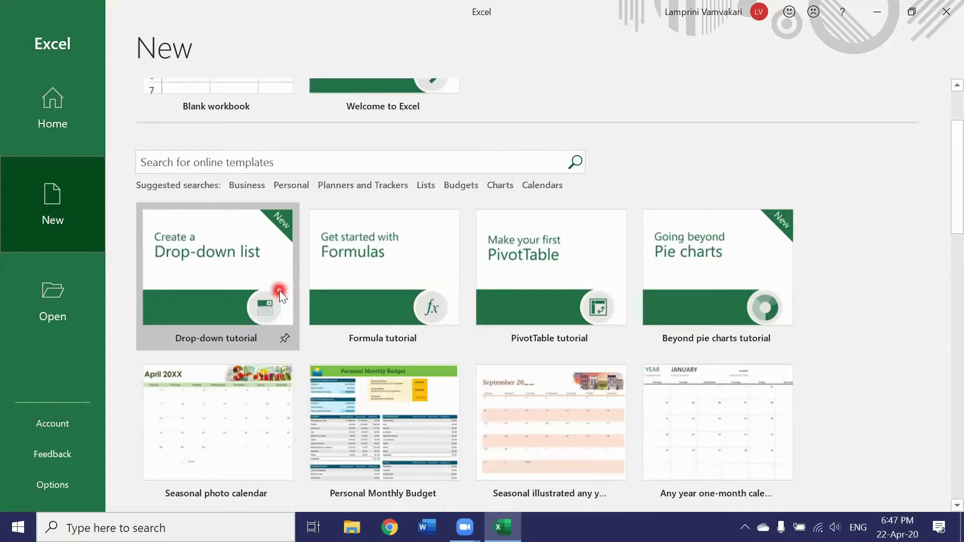
scroll(279, 290, down, 6)
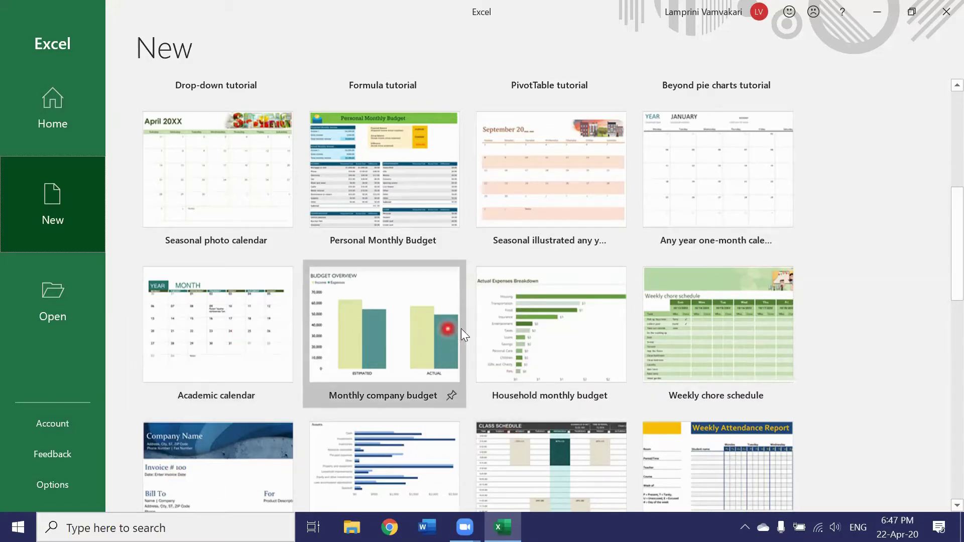
click(697, 322)
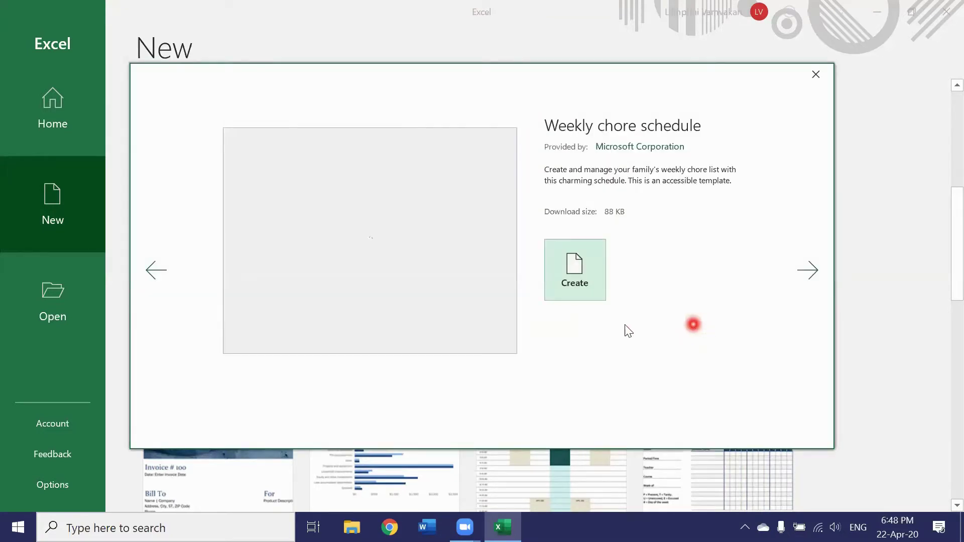
click(573, 264)
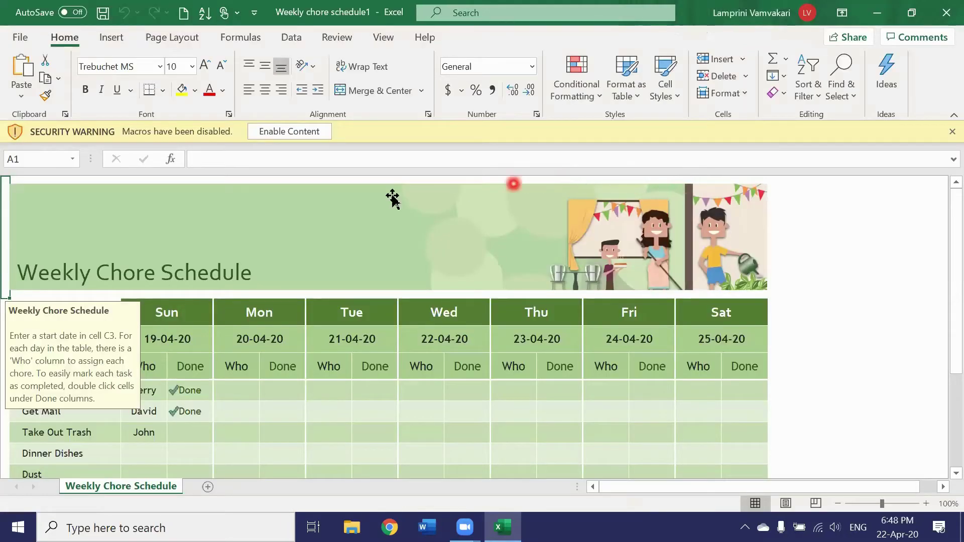
Examine the chore schedule's layout, including the Sunday heading, the first date below it and the task list
click(364, 217)
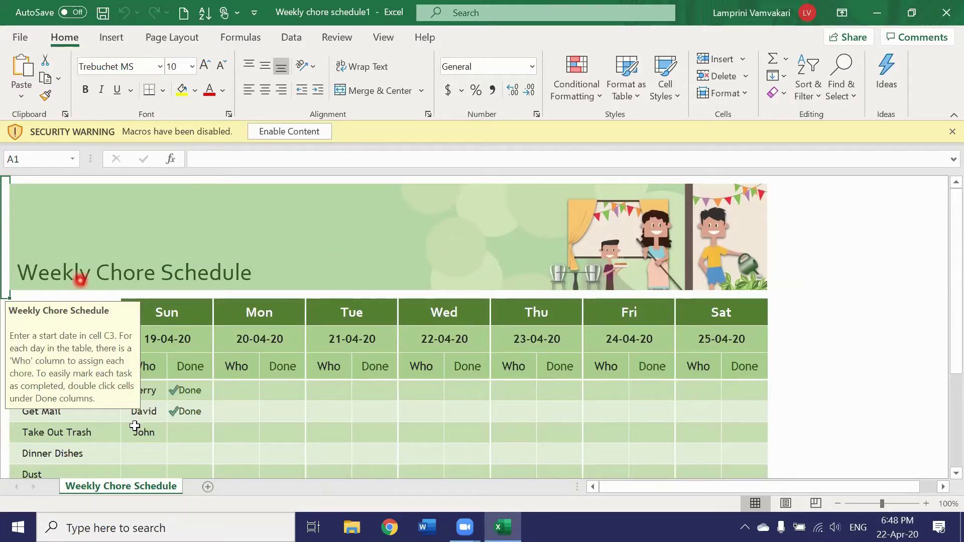
scroll(238, 252, down, 1)
scroll(235, 251, down, 1)
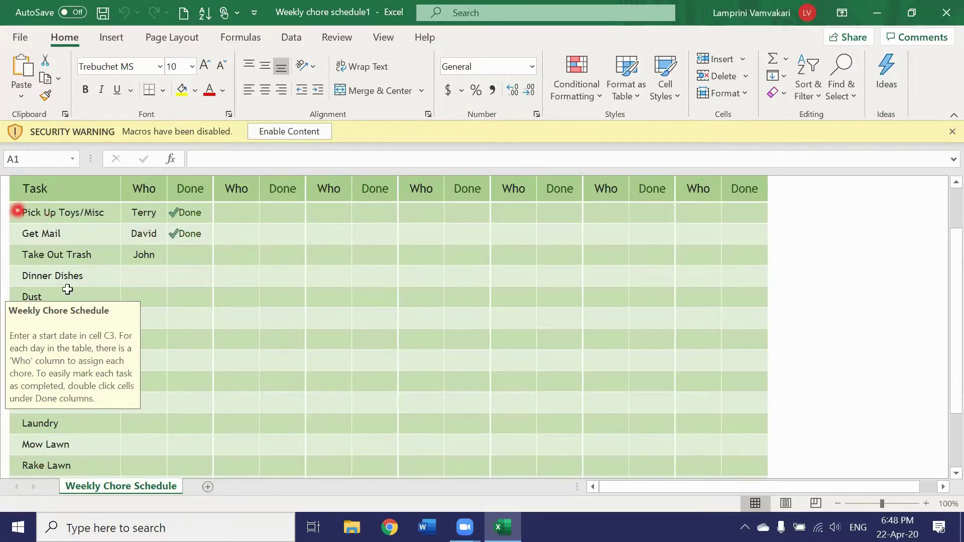
scroll(74, 303, down, 3)
scroll(74, 303, up, 6)
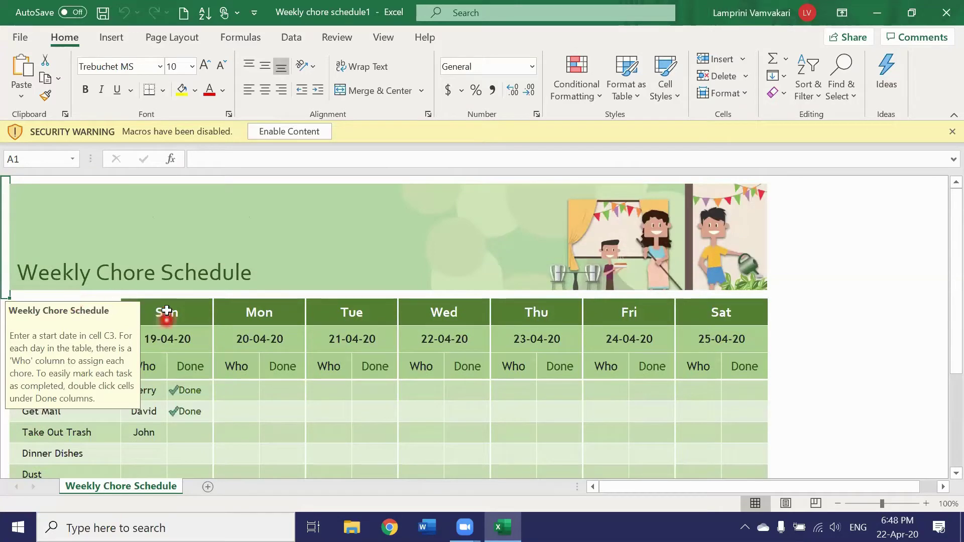
click(165, 312)
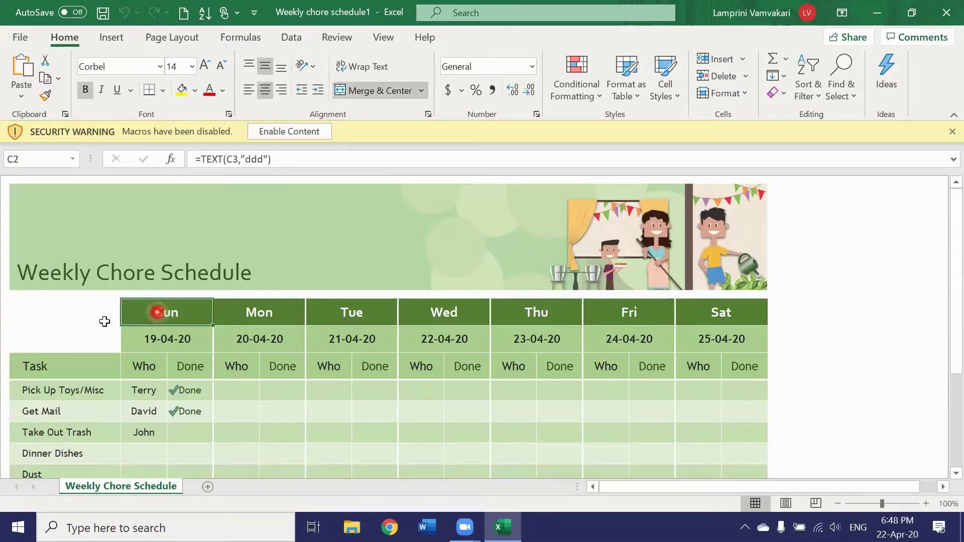
scroll(100, 321, down, 3)
scroll(100, 321, up, 3)
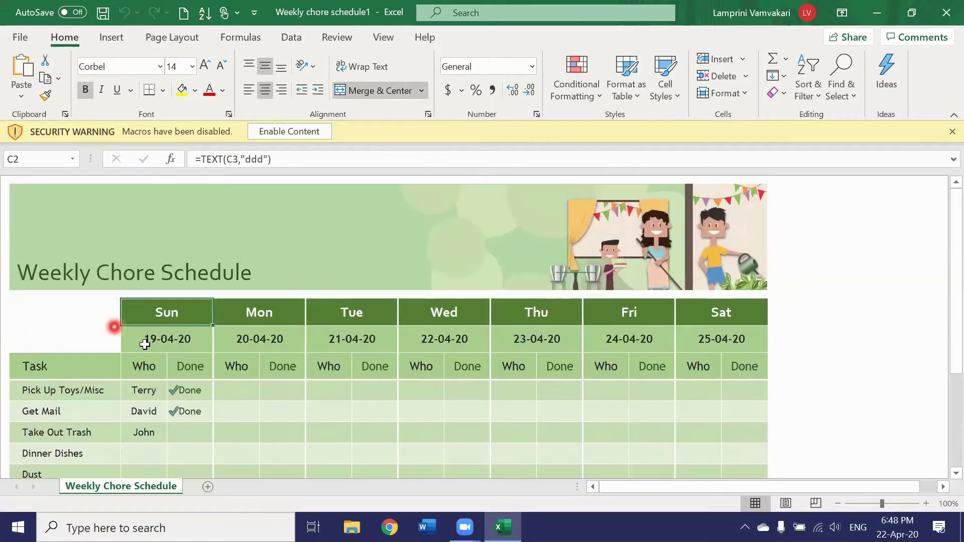
click(159, 338)
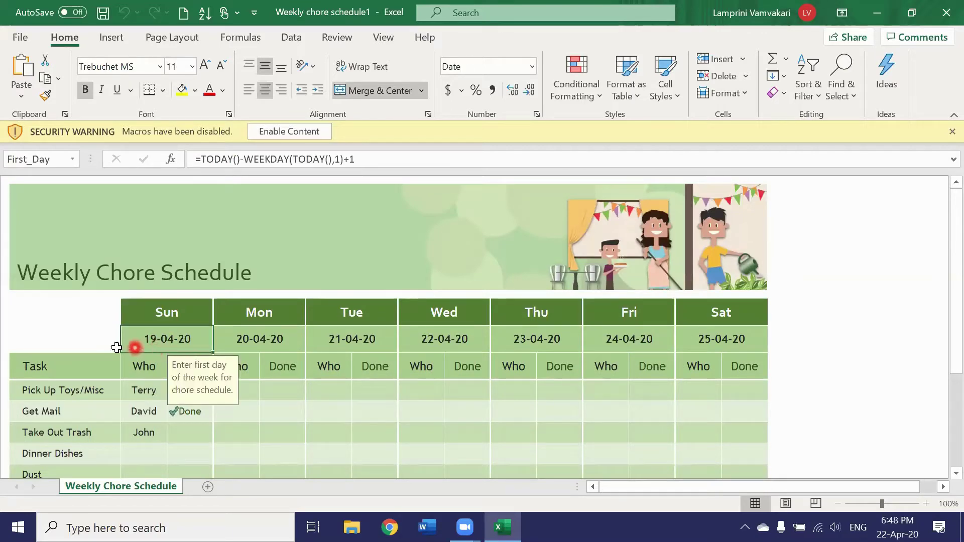
scroll(103, 319, down, 1)
scroll(103, 319, down, 2)
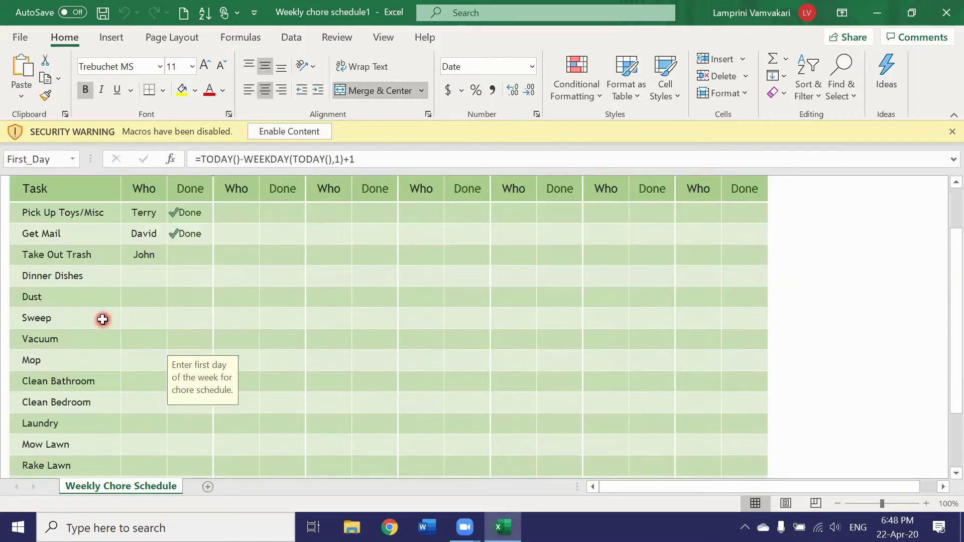
click(38, 214)
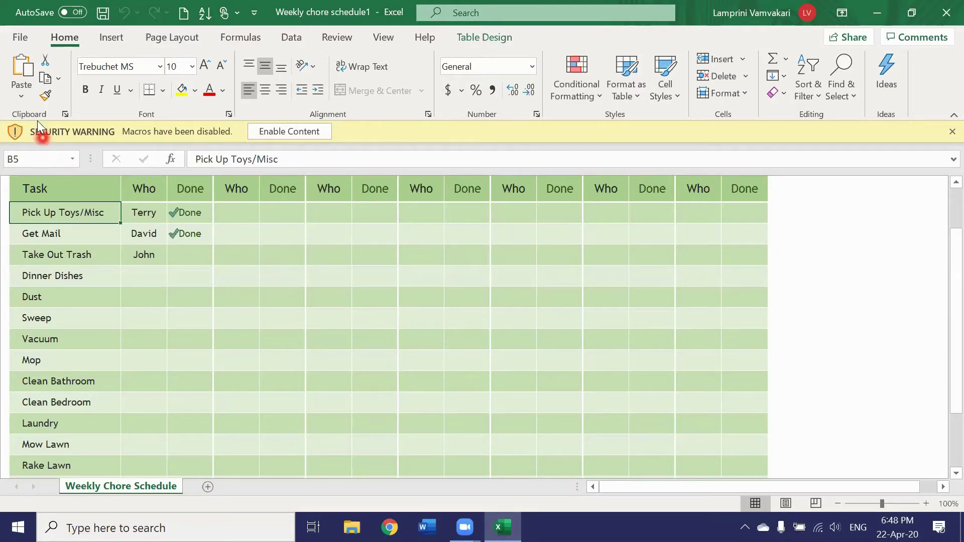
View the workbook's file management and Export options, and return to the sheet
click(23, 43)
click(38, 131)
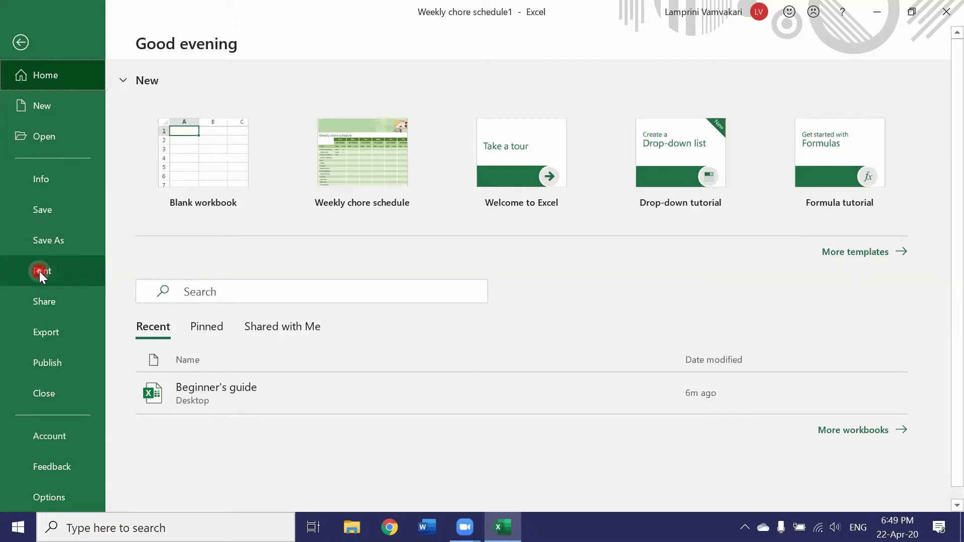
click(53, 332)
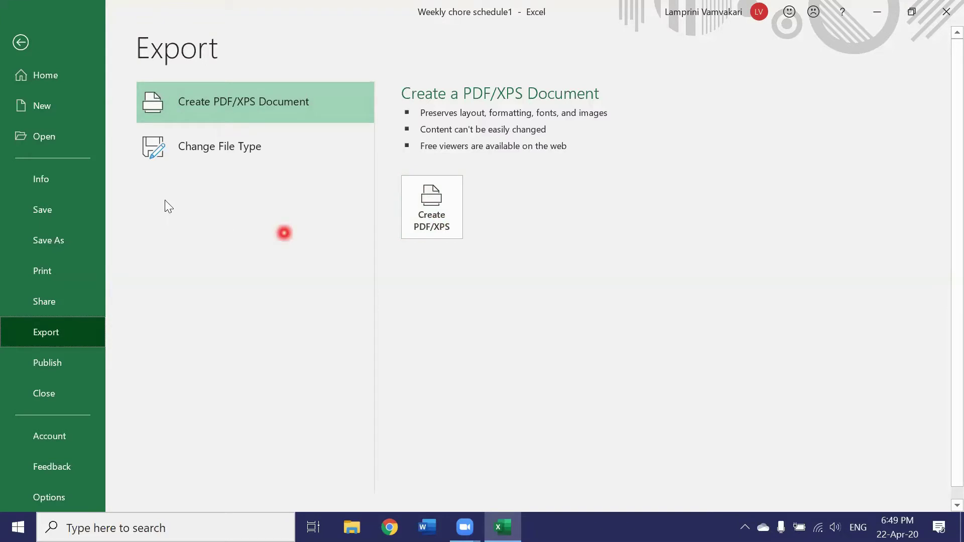
click(20, 42)
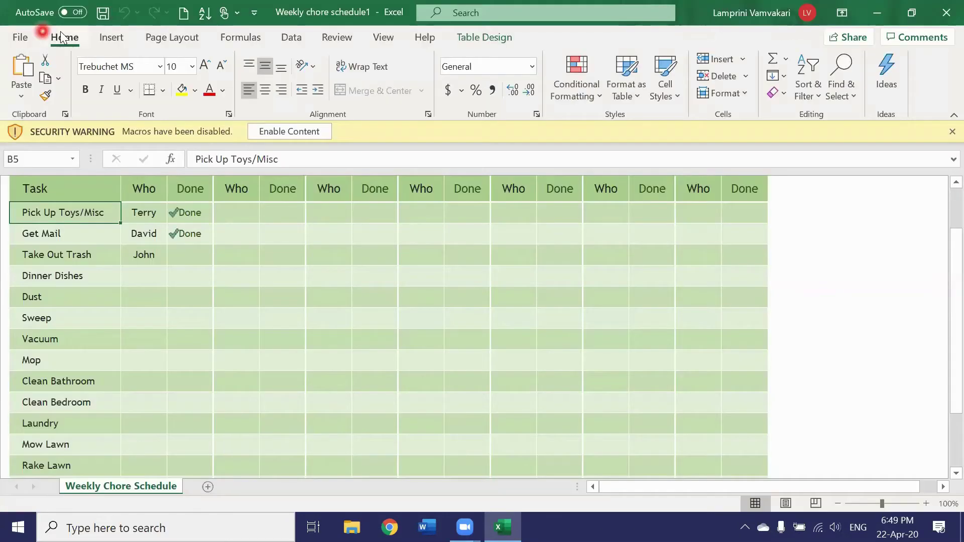
Close the chore schedule workbook, reopen Excel and create a blank workbook
click(944, 12)
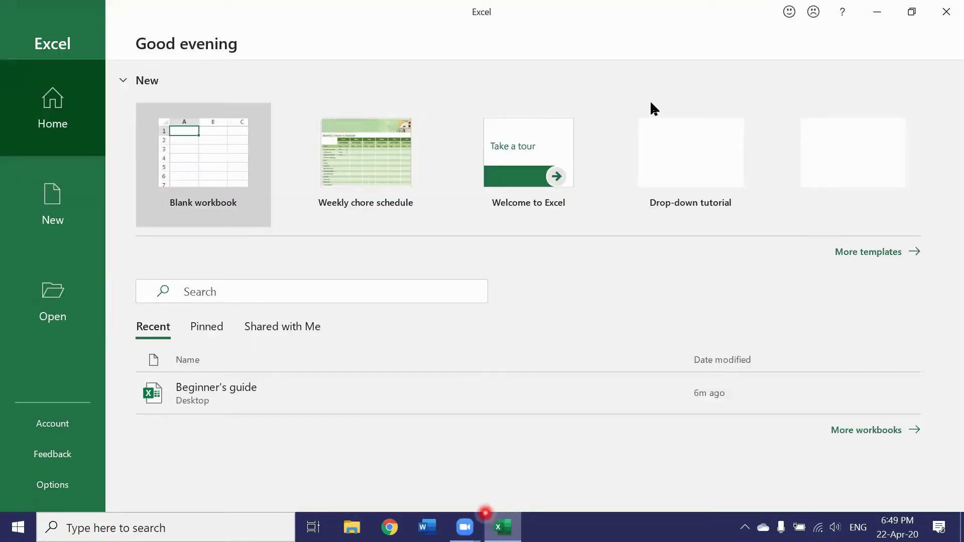
click(208, 178)
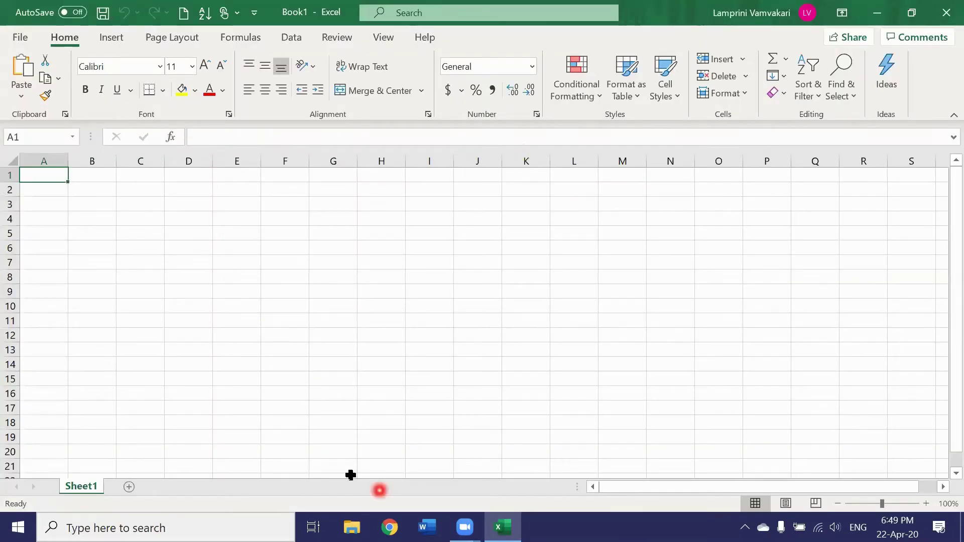
click(517, 320)
Look through the Home, Insert, Page Layout and Formulas command groups of the ribbon
click(374, 66)
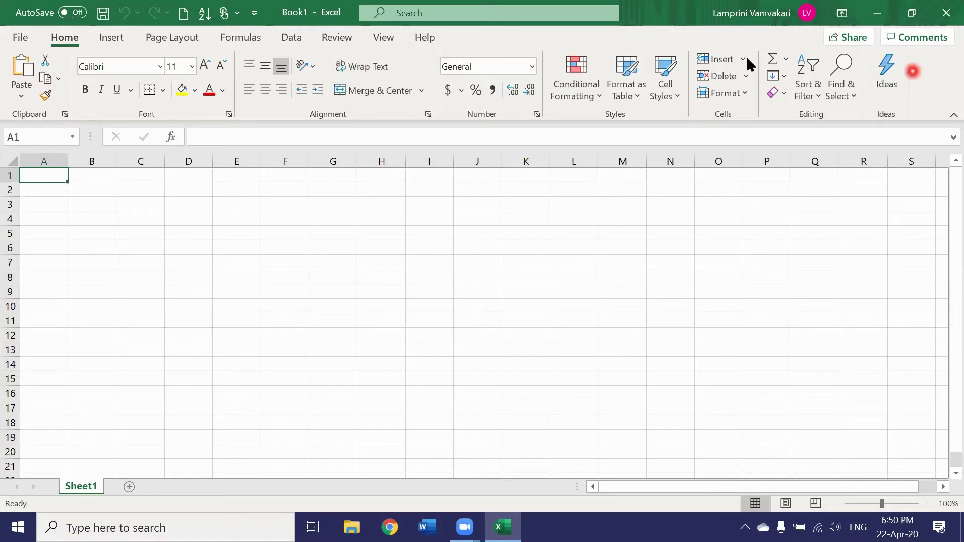
click(111, 41)
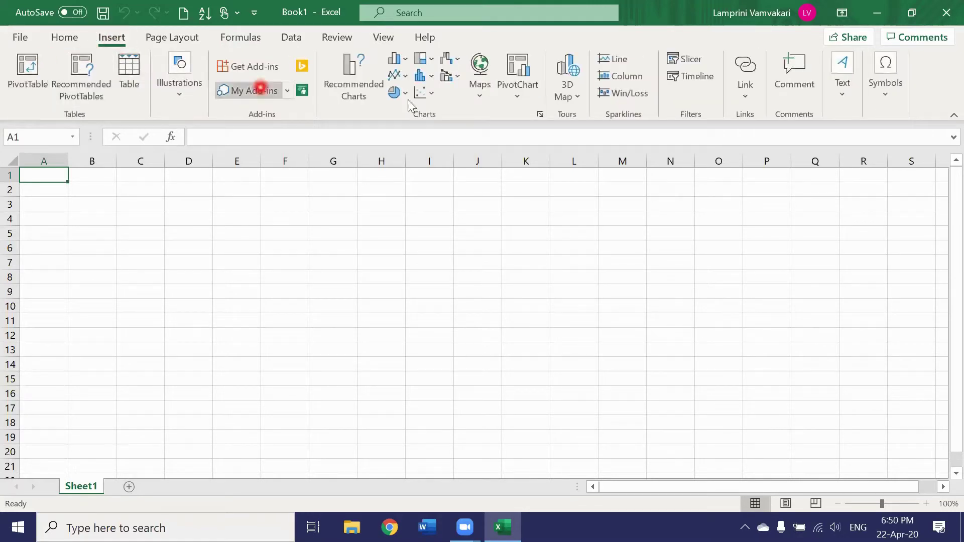
click(189, 42)
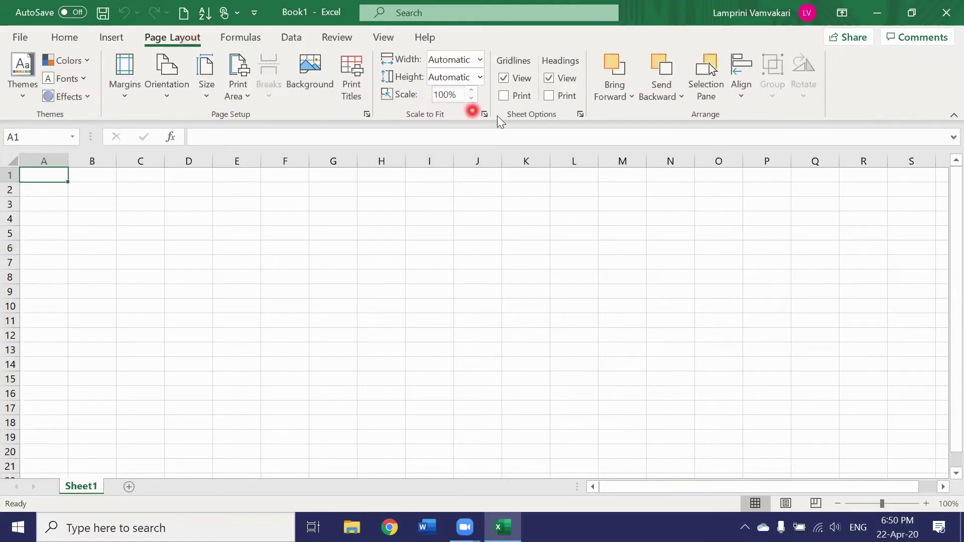
click(232, 38)
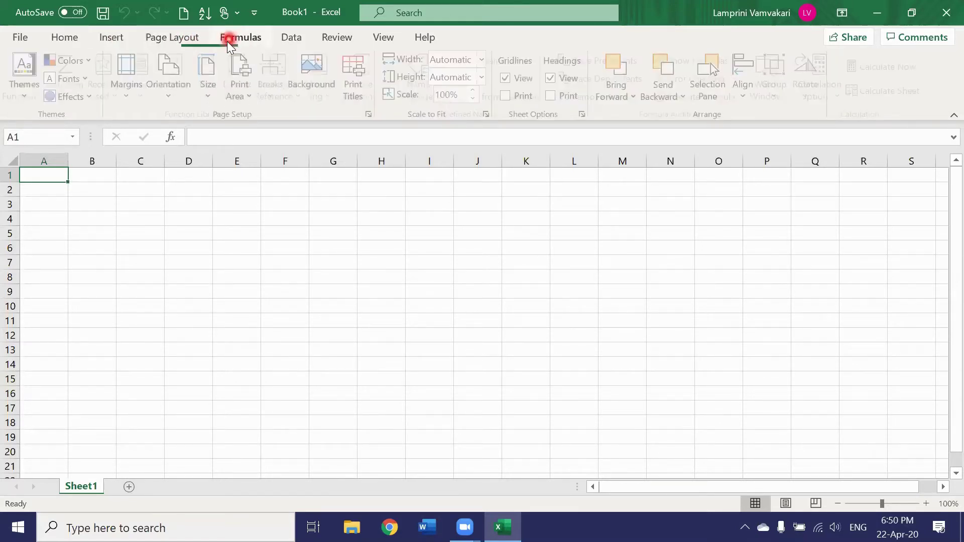
click(66, 39)
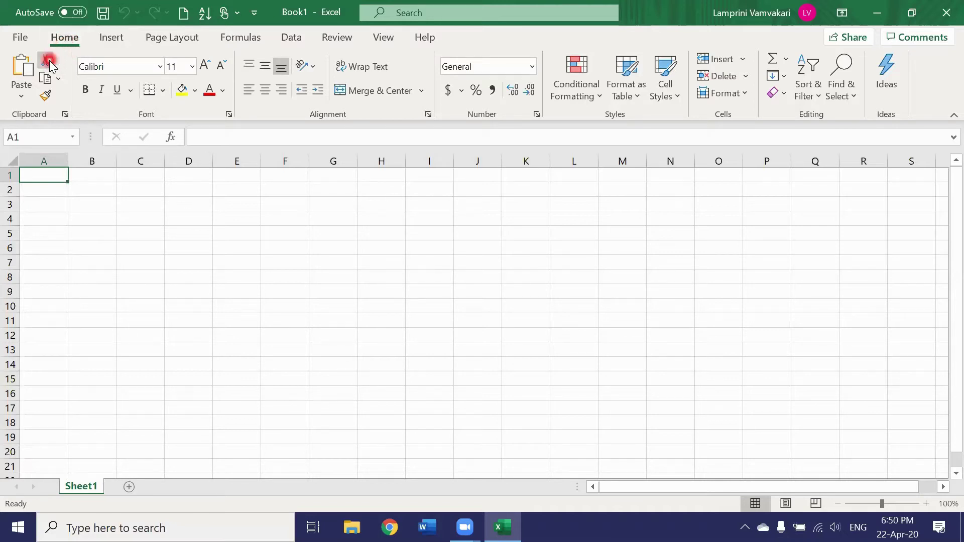
click(23, 89)
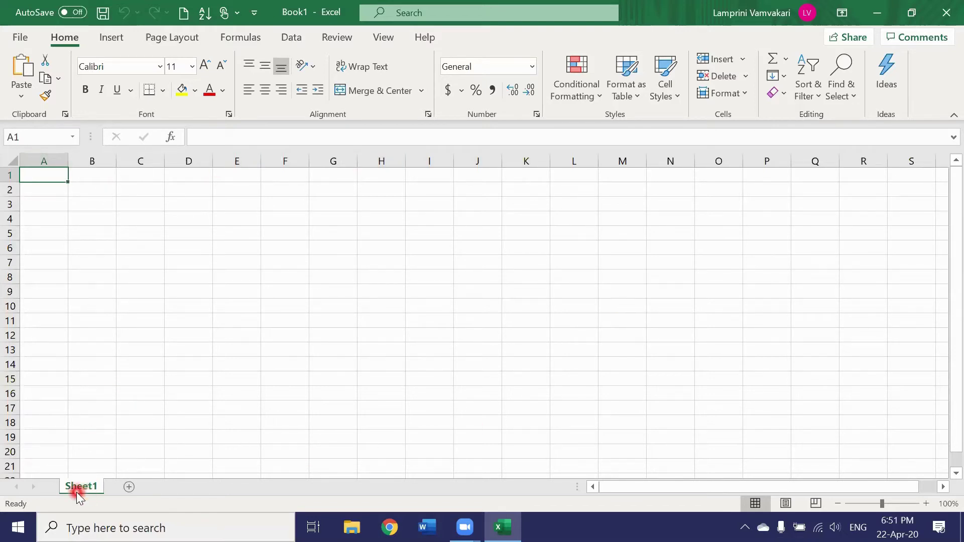
Select columns A, B, C and D one at a time by their headings
click(53, 159)
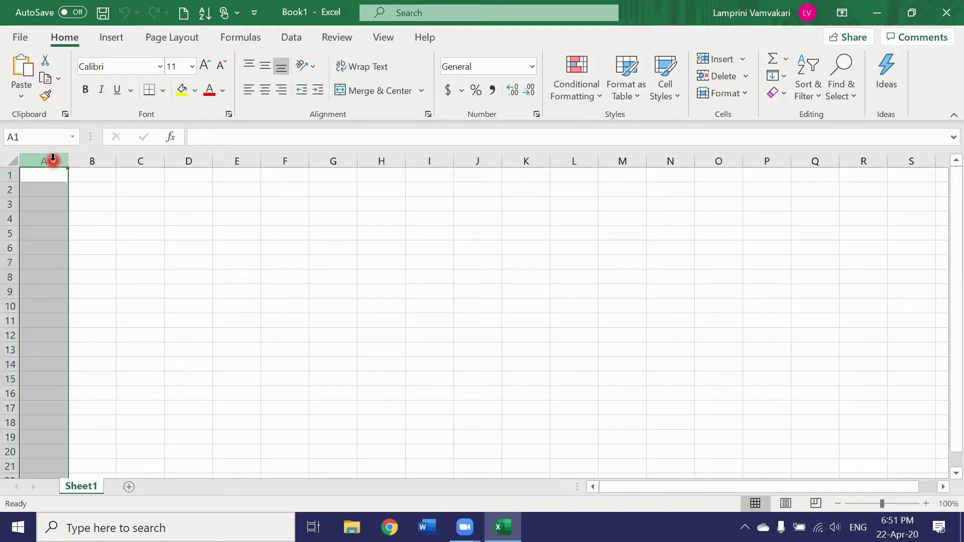
click(100, 157)
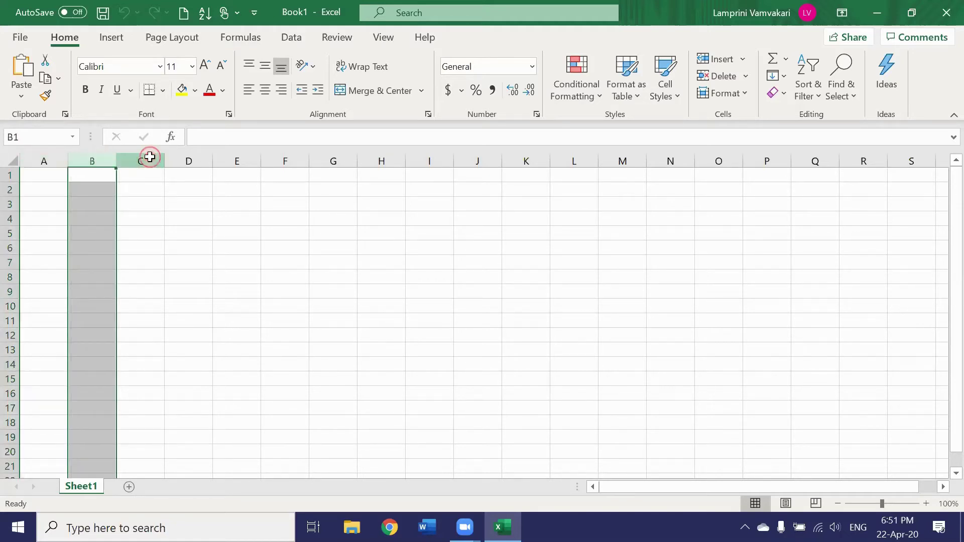
click(146, 157)
click(198, 158)
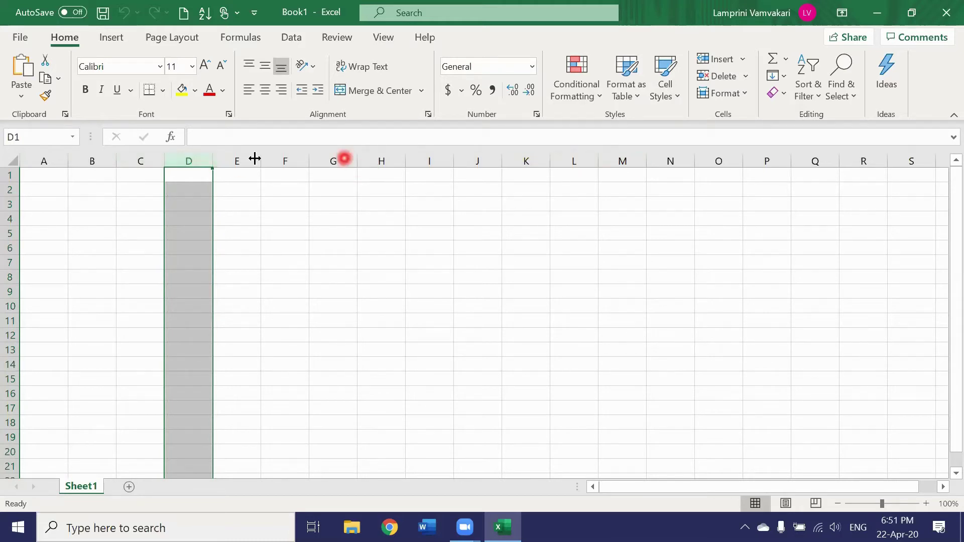
Select rows 1, 2 and 3 one at a time by their row numbers
click(11, 174)
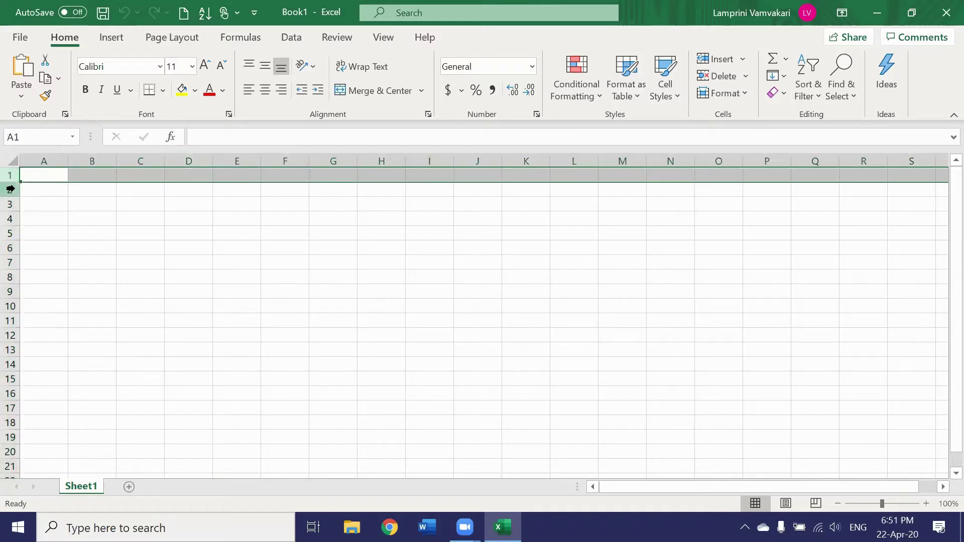
click(10, 188)
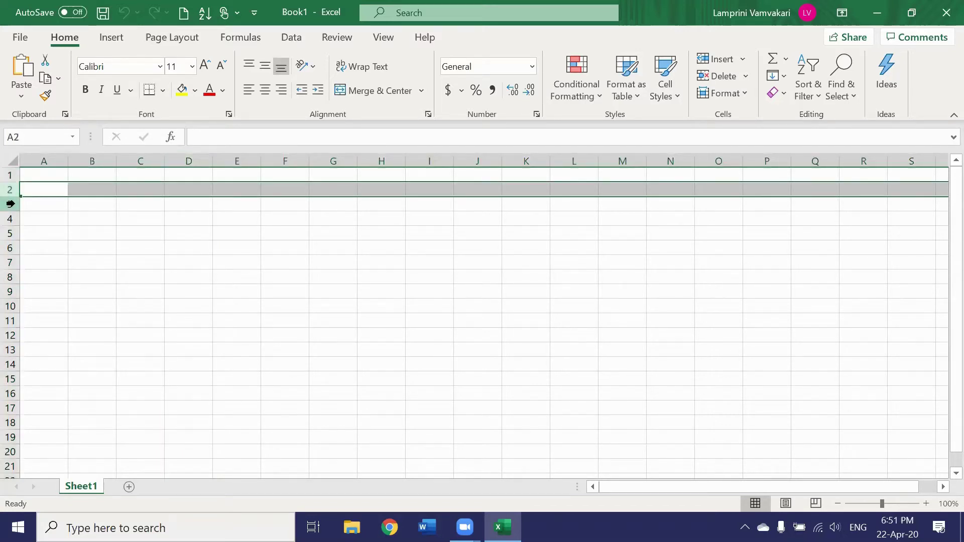
click(11, 204)
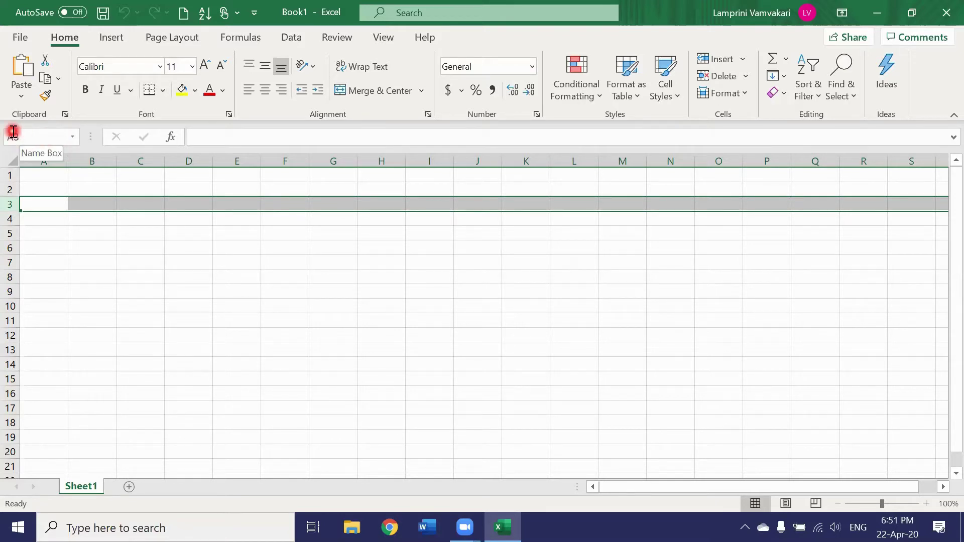
Select the single cells A3 and C5 in turn, and look over the zoom control and the status bar
click(41, 207)
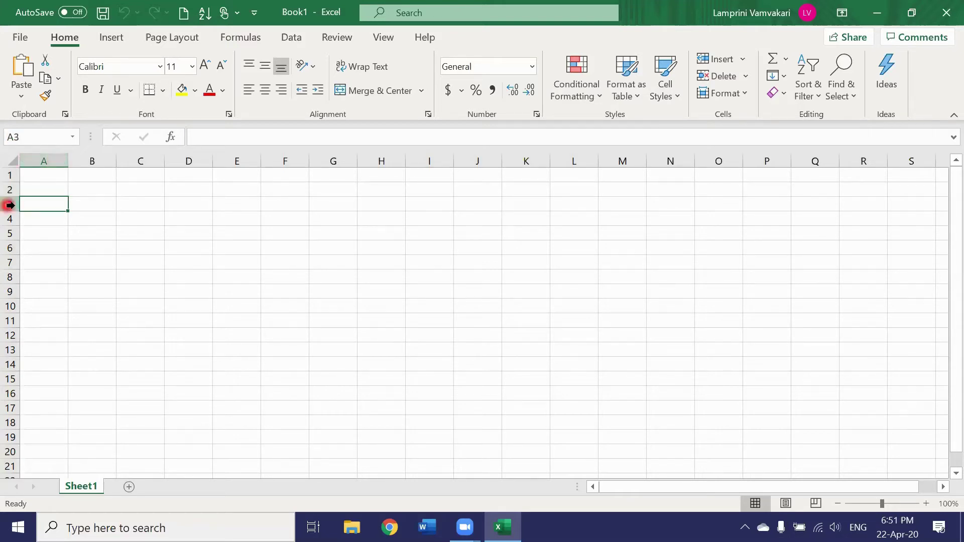
click(142, 230)
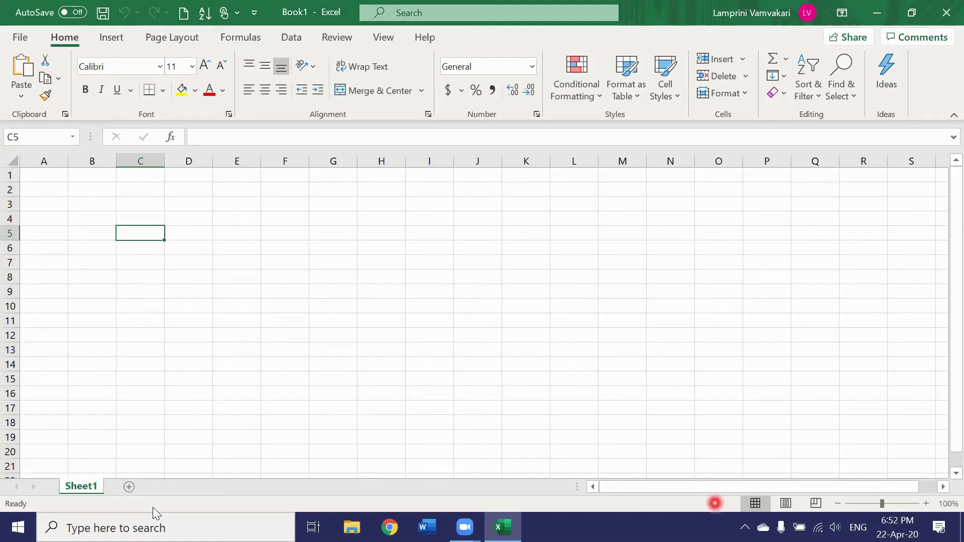
mouse_move(882, 506)
mouse_down()
mouse_move(897, 502)
mouse_move(870, 507)
mouse_move(882, 506)
mouse_up()
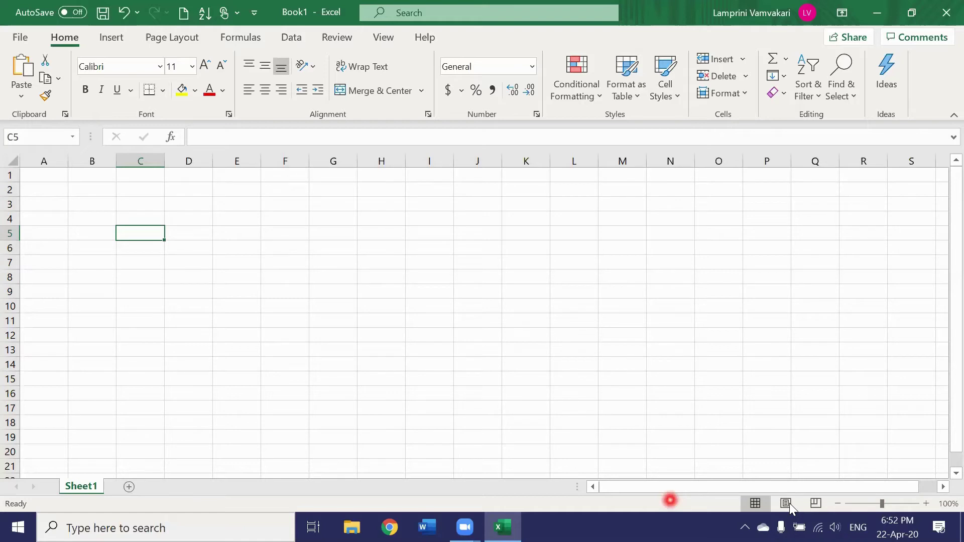
click(10, 505)
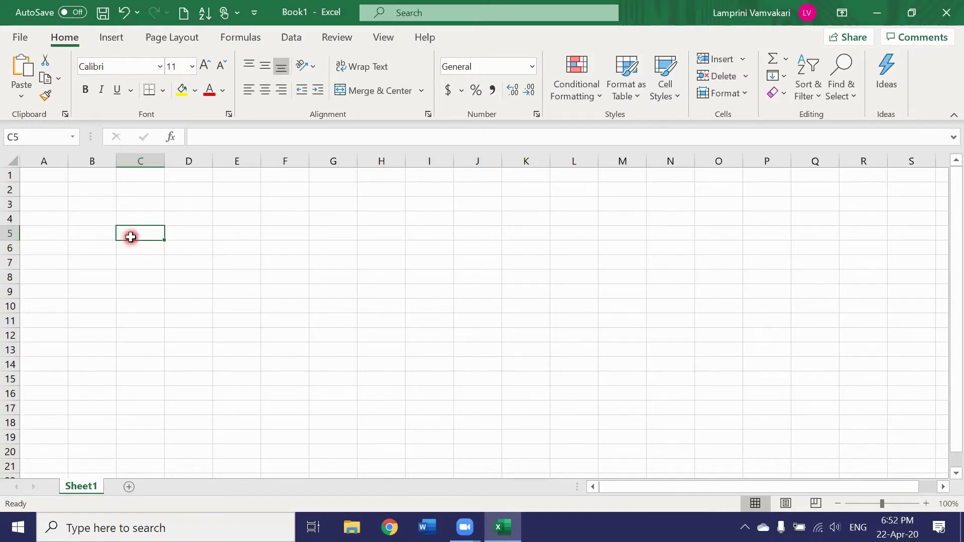
Enter the sample text "kjfkjhdfkj" in cell C5 and erase it again
text(kjfkjhdfkj)
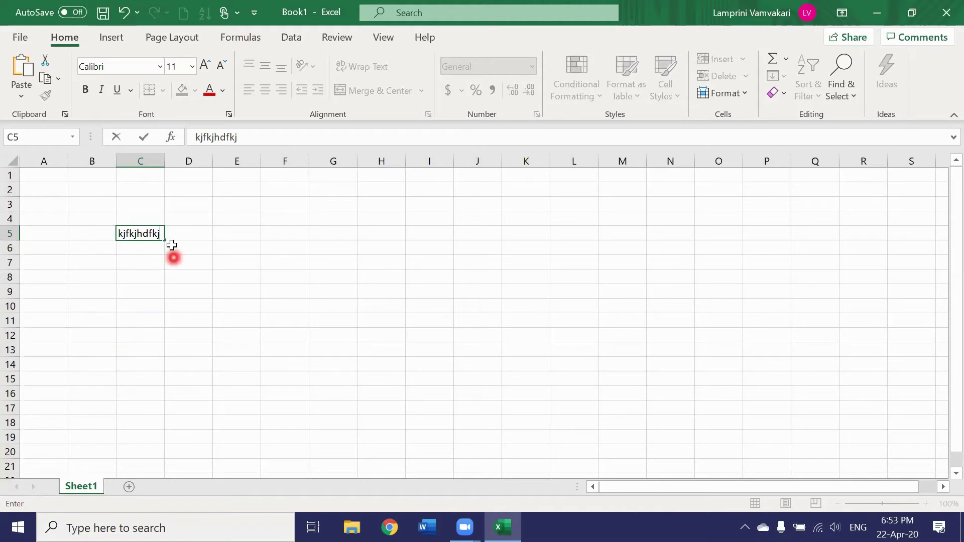
double_click(155, 232)
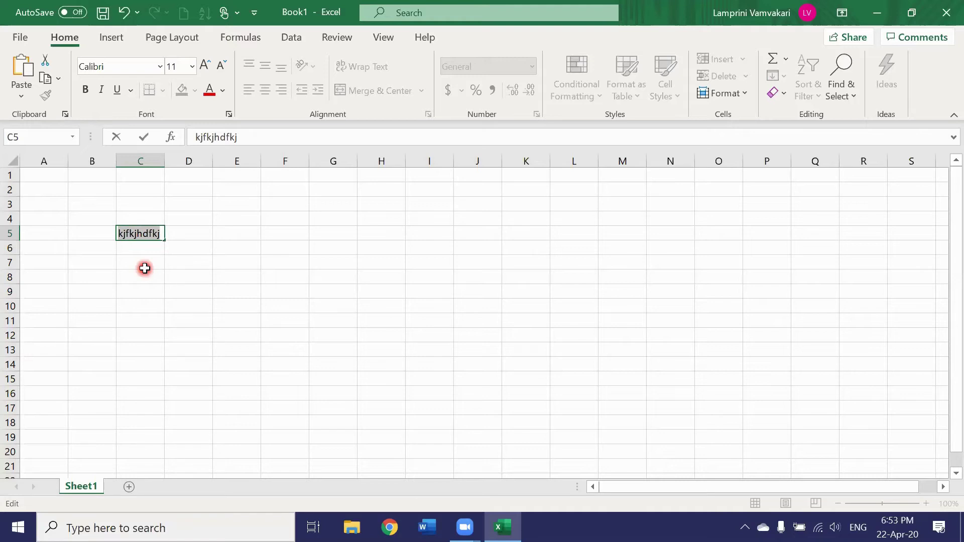
key(BackSpace)
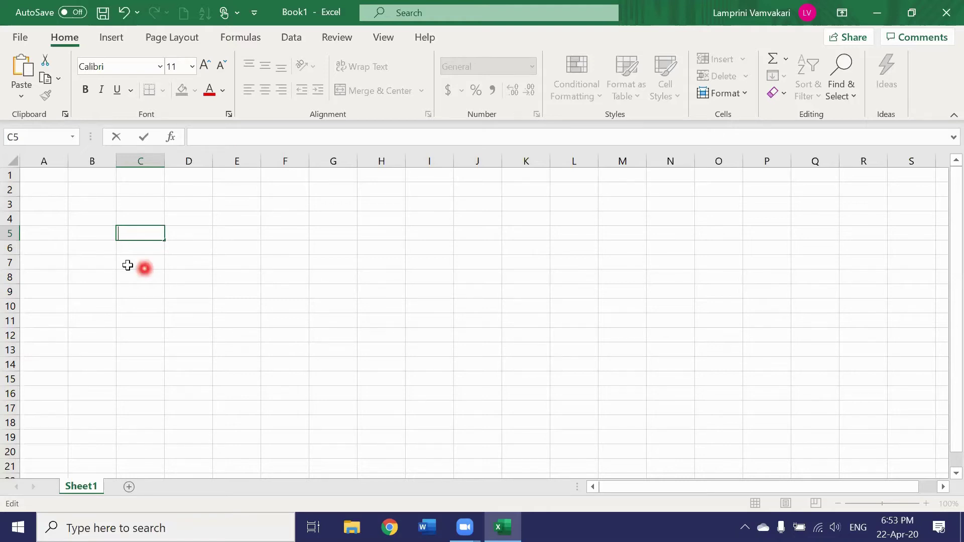
Select cell A1, move the active cell down column A to A4, and bring it back up to A1
click(42, 178)
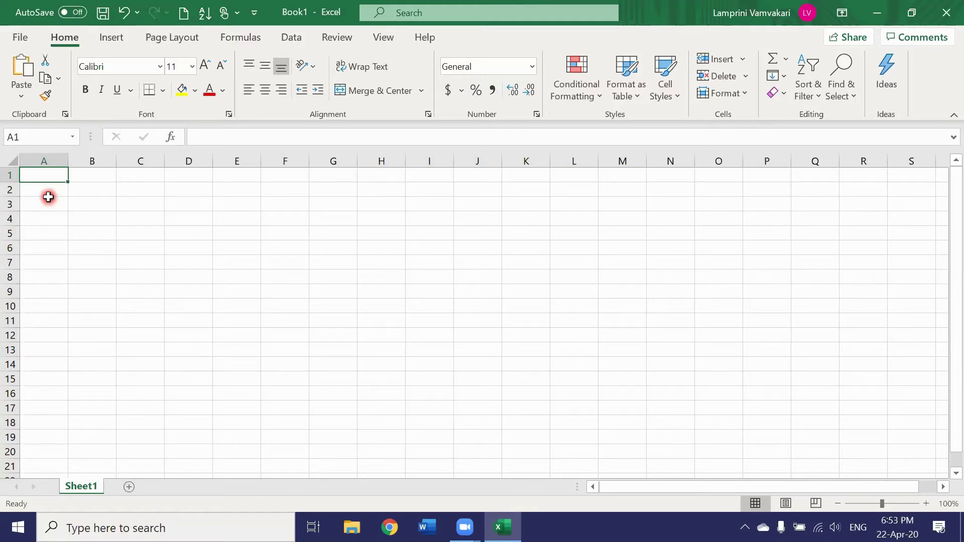
click(49, 196)
key(Down)
key(Down)
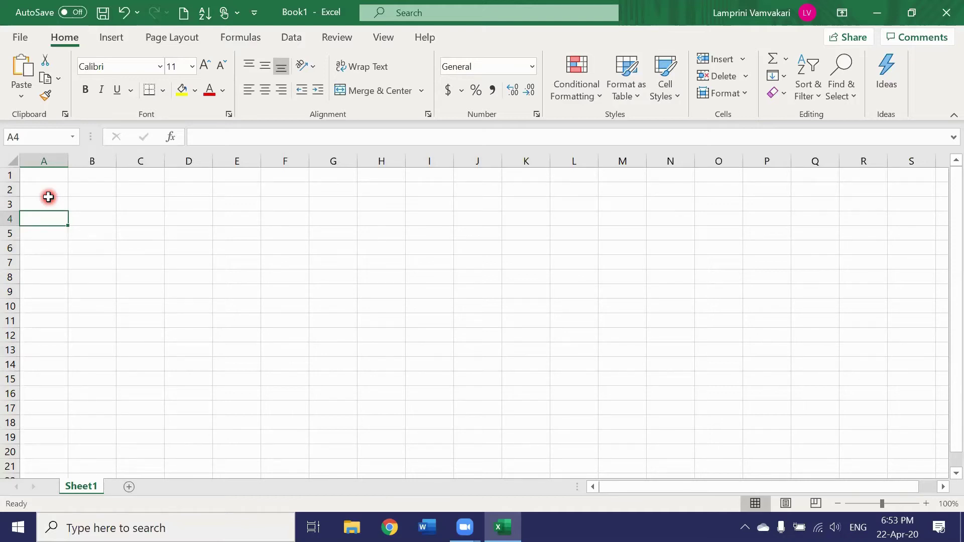
click(48, 197)
key(Up)
key(Up)
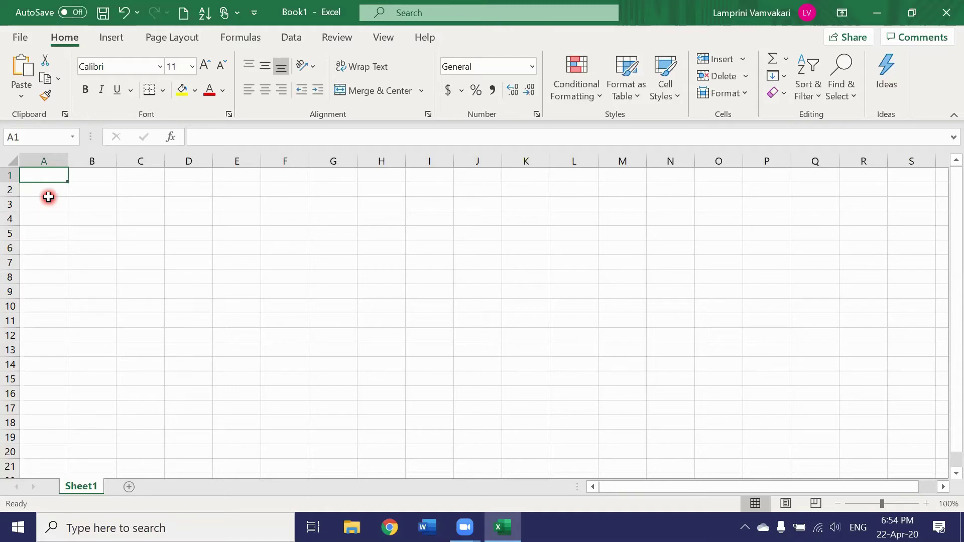
Move the active cell along row 1 from A1 to D1 and back to A1
key(Right)
key(Right)
key(Right)
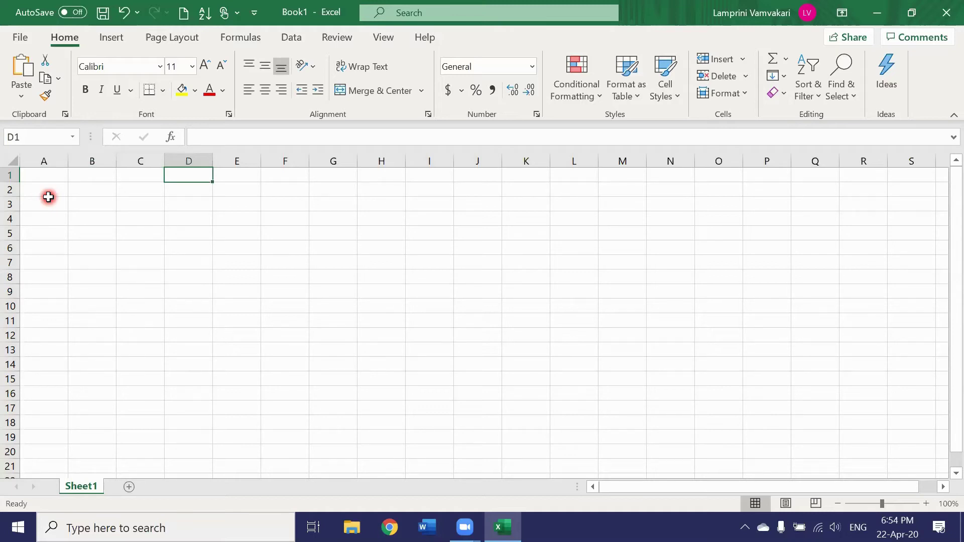
key(Left)
key(Left)
key(Left)
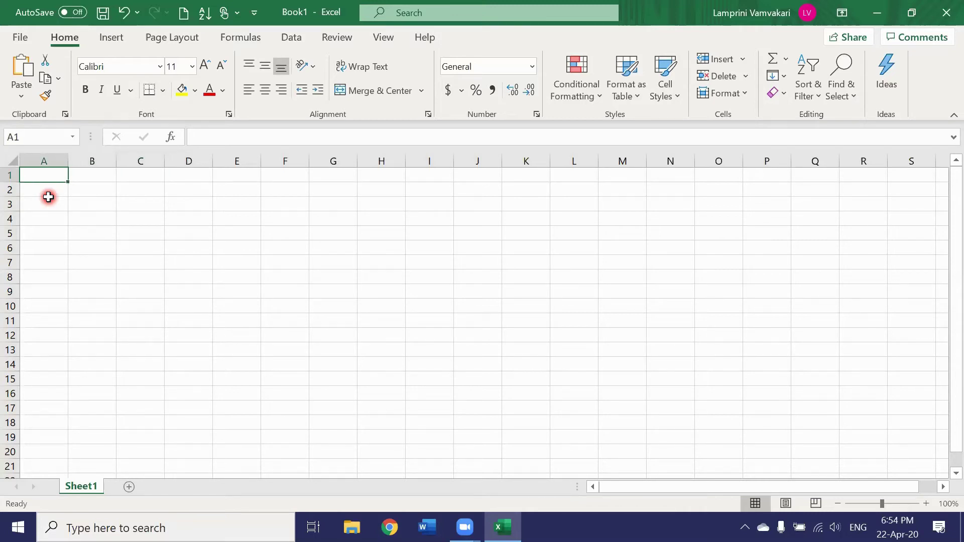
Move the active cell from A1 three rows down and four columns across to E4
key(Down)
key(Down)
key(Down)
key(Right)
key(Right)
key(Right)
key(Right)
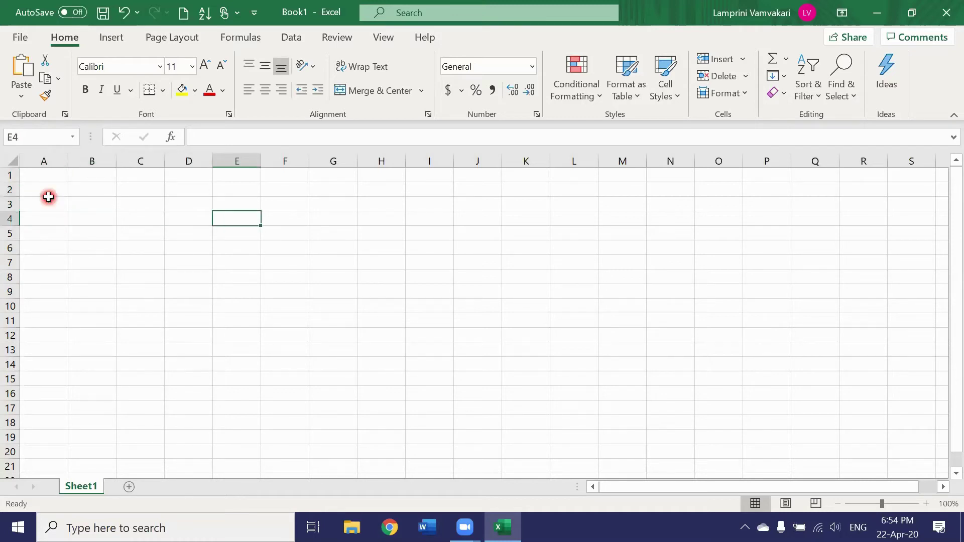
Return the active cell from E4 to A1, going three rows up and four columns back
key(Up)
key(Up)
key(Up)
key(Left)
key(Left)
key(Left)
key(Left)
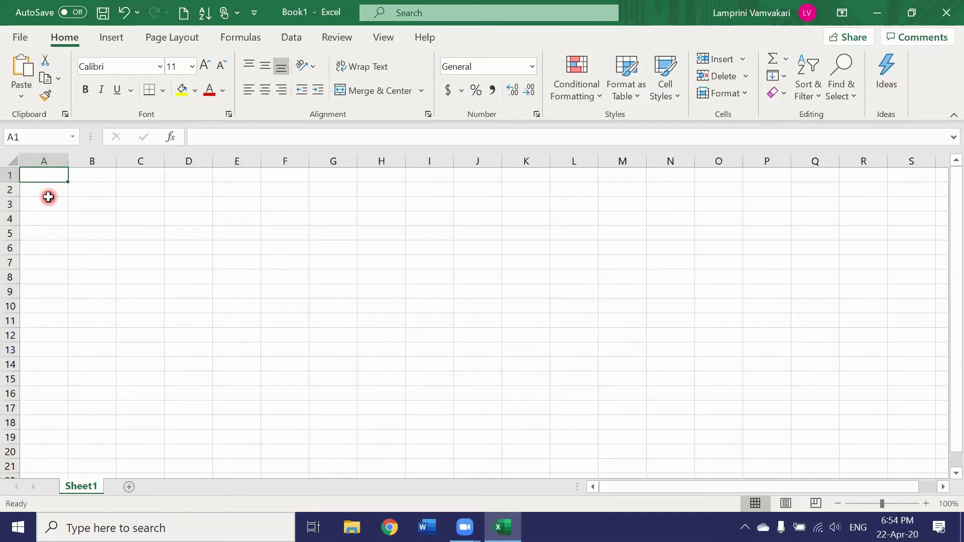
From cell F6, jump to the beginning of row 6, and from F6 again jump to cell A1
click(288, 246)
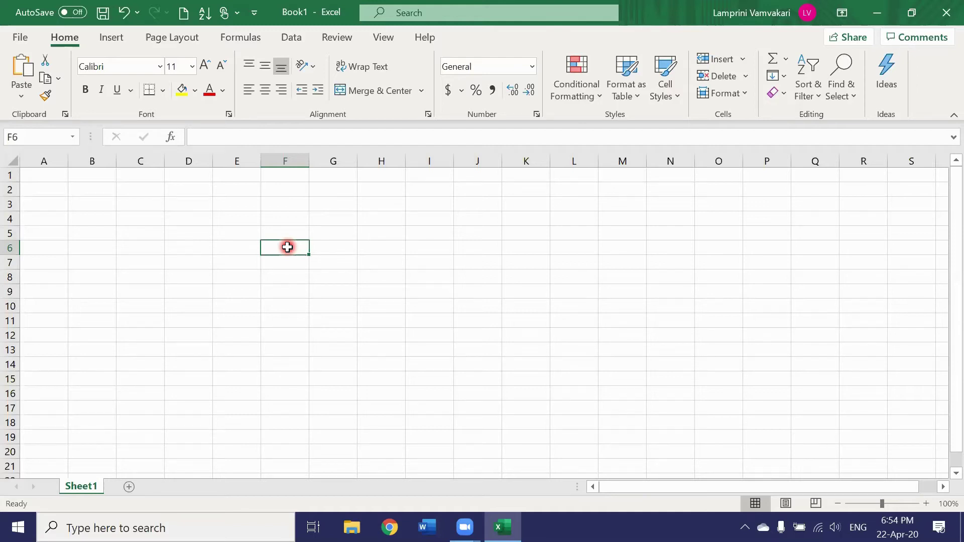
key(Home)
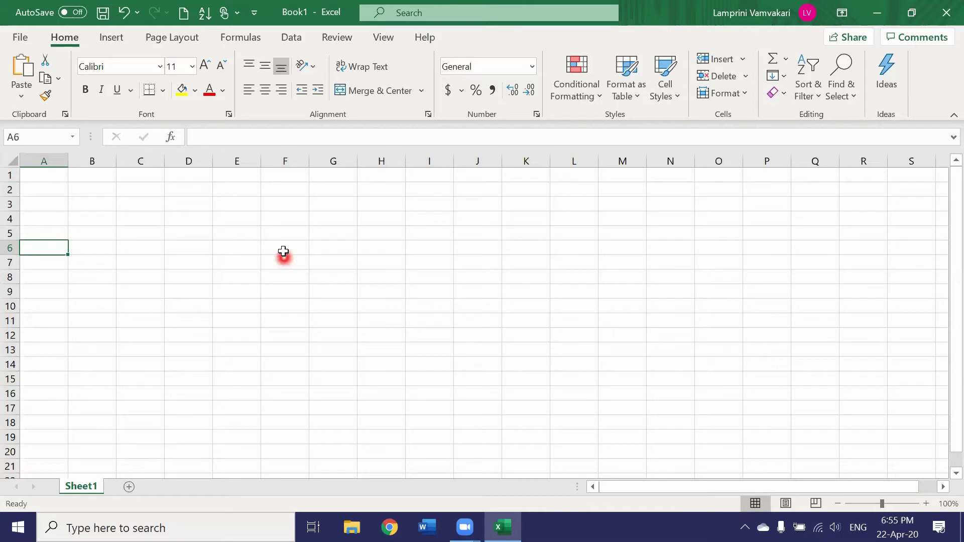
click(284, 251)
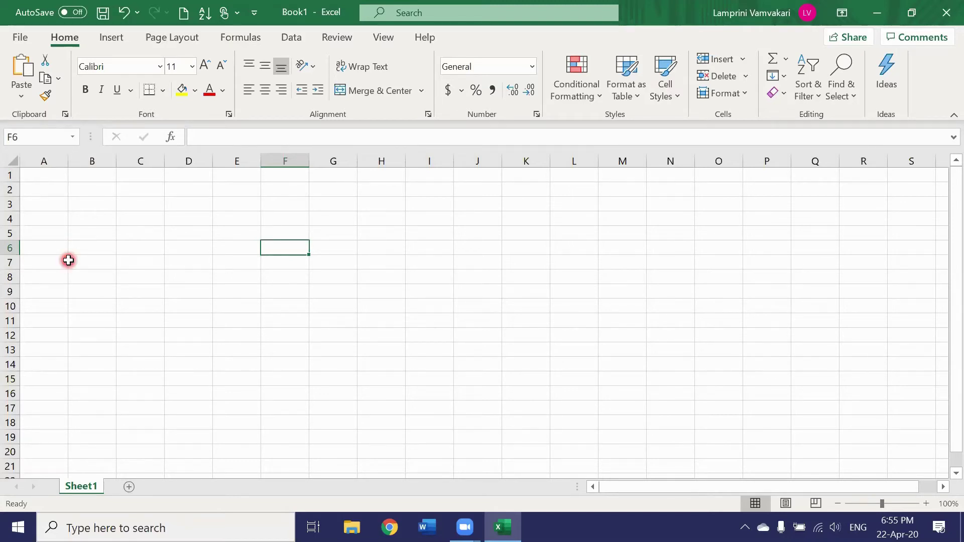
key(ctrl+Home)
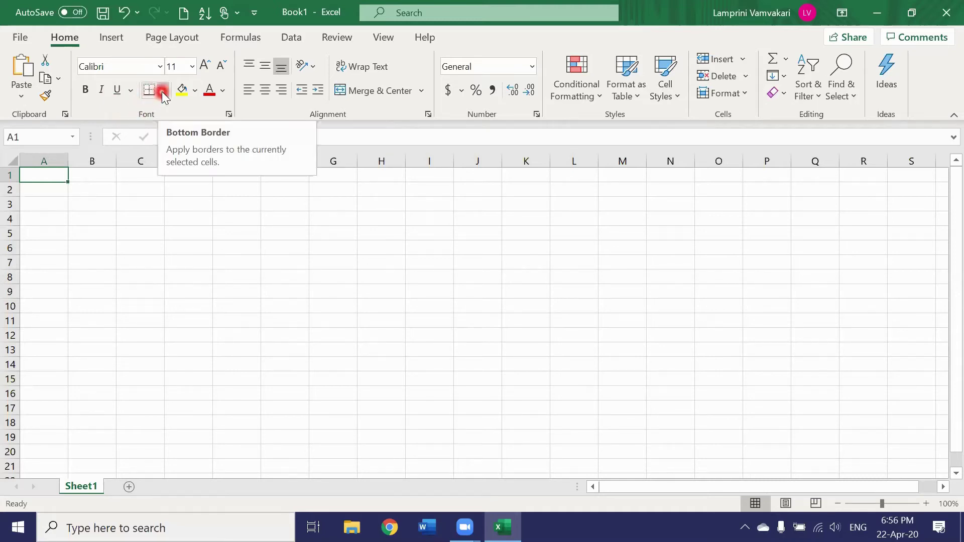
Try outside borders on cell B2, view them with another cell selected, and undo the border
click(98, 187)
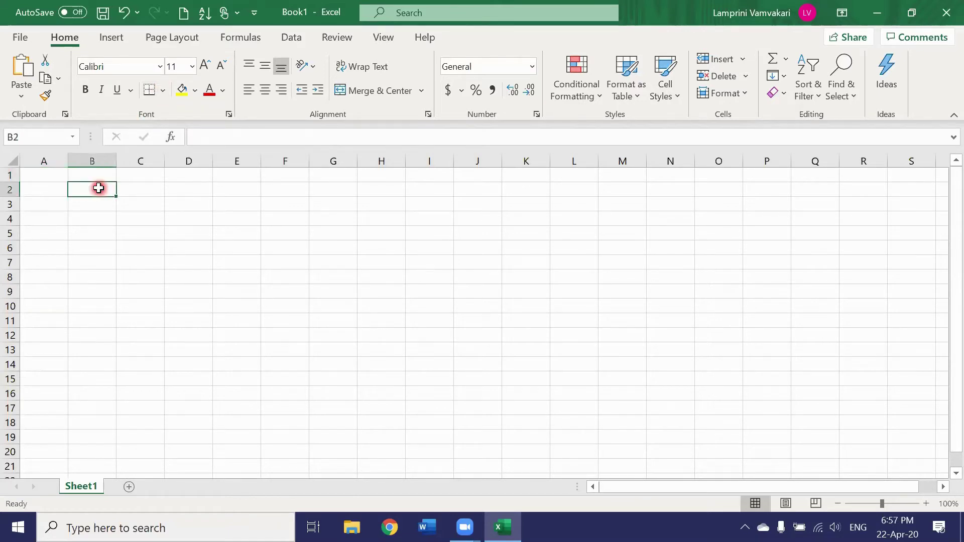
click(162, 92)
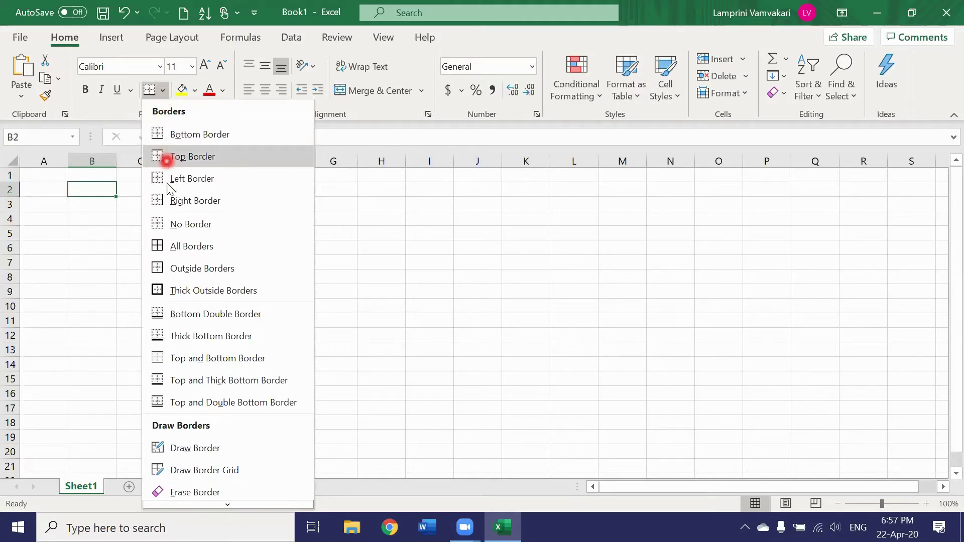
click(178, 267)
click(146, 230)
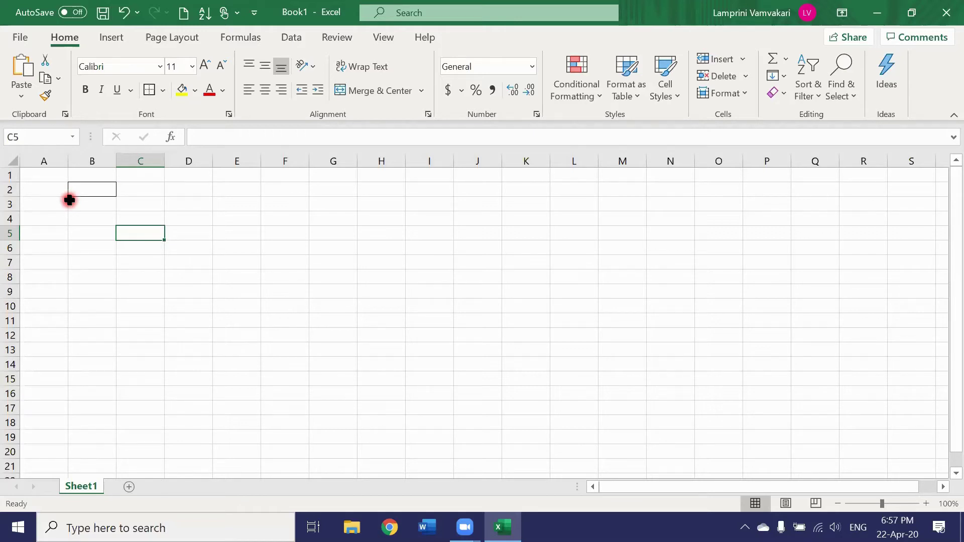
click(125, 14)
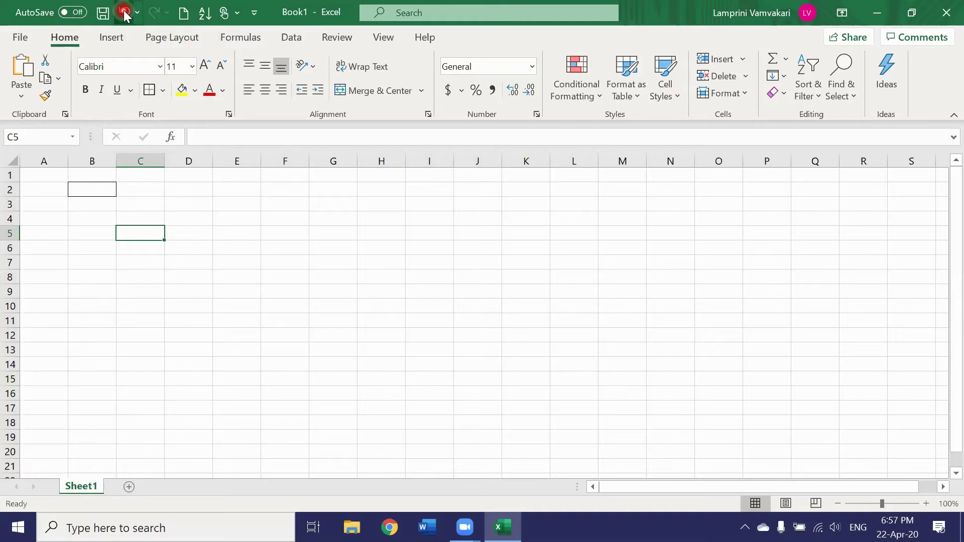
Enter the text "Hello" in cell B5 with bottom alignment, keeping that cell selected
click(103, 232)
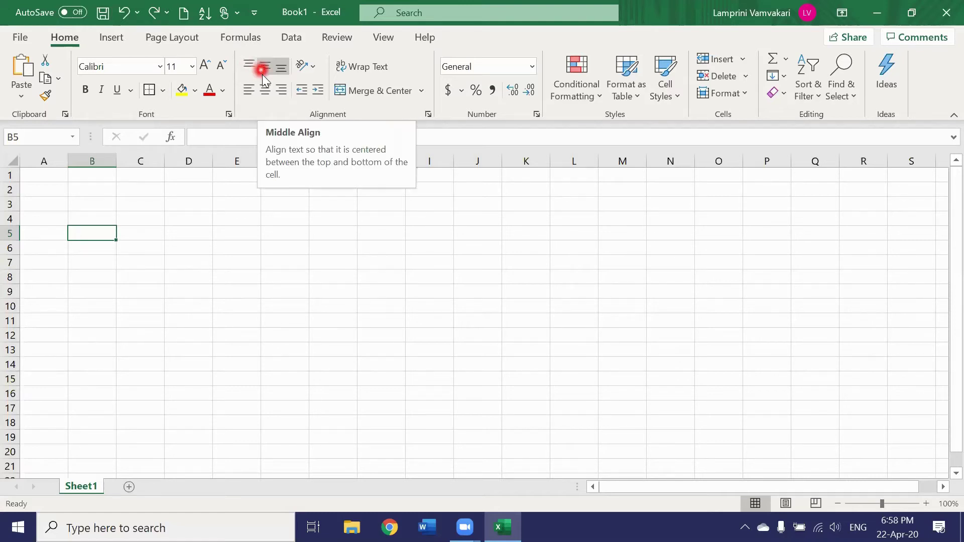
click(281, 70)
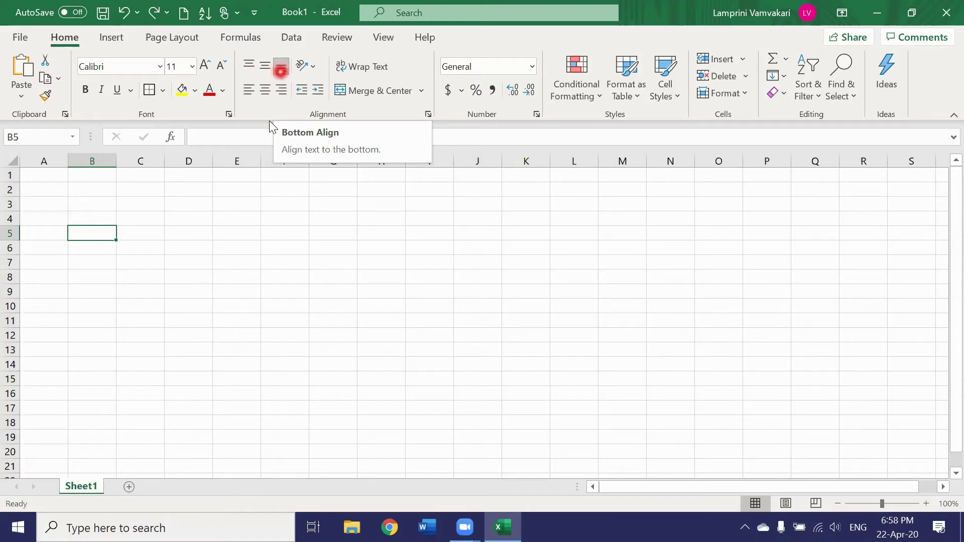
click(88, 232)
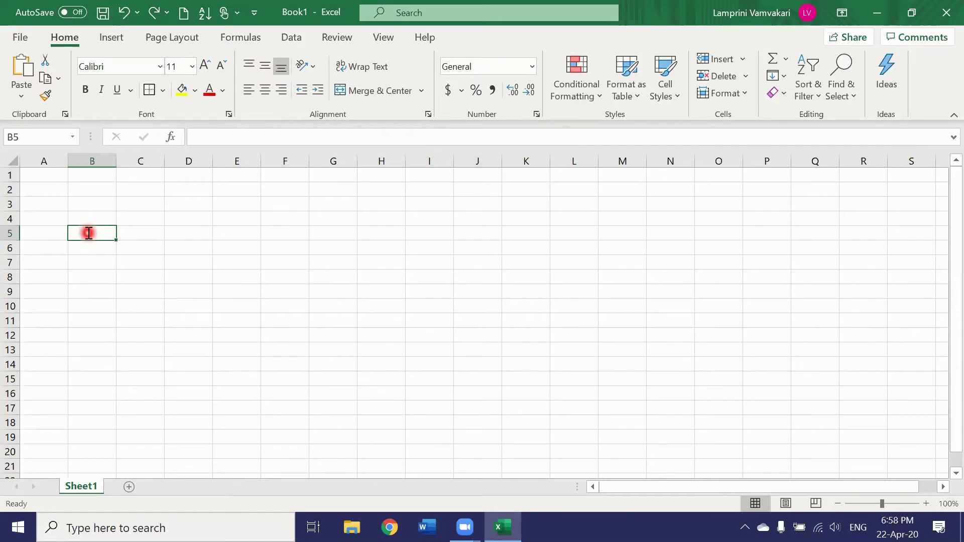
text(Hello)
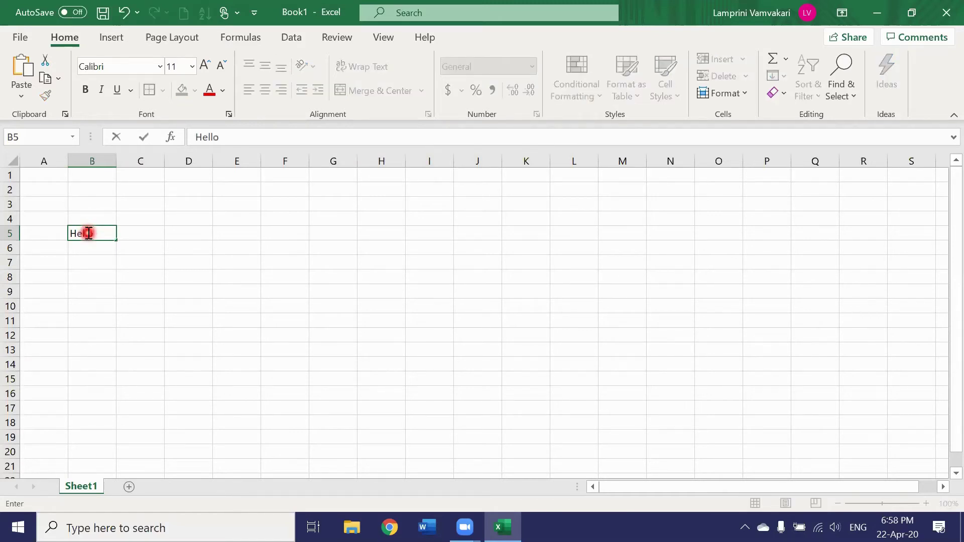
key(ctrl+Return)
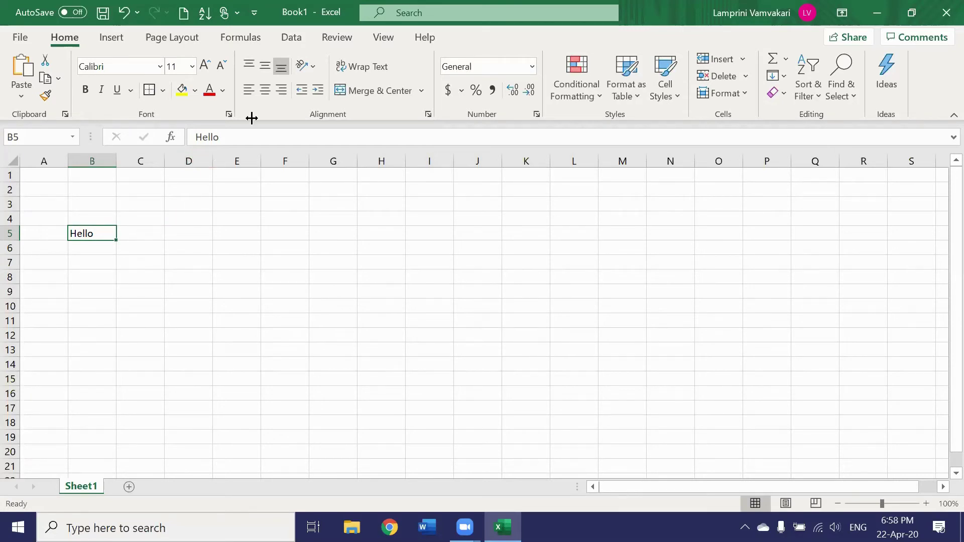
Try right alignment on "Hello" in cell B5, and set it to horizontally centered and top aligned
click(266, 91)
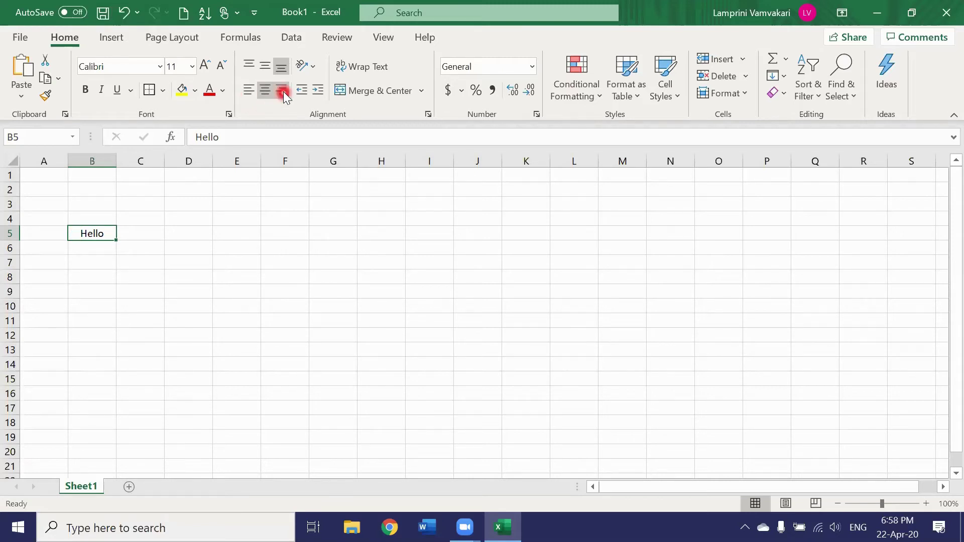
click(283, 91)
click(264, 92)
click(249, 66)
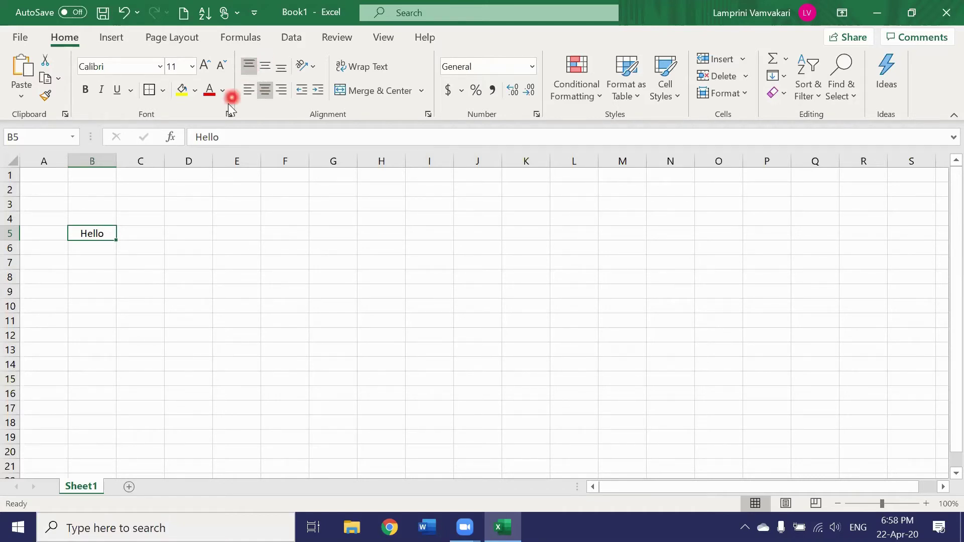
Try the counterclockwise, clockwise and vertical text orientations on "Hello" in cell B5, and undo the orientation changes
click(114, 233)
click(311, 67)
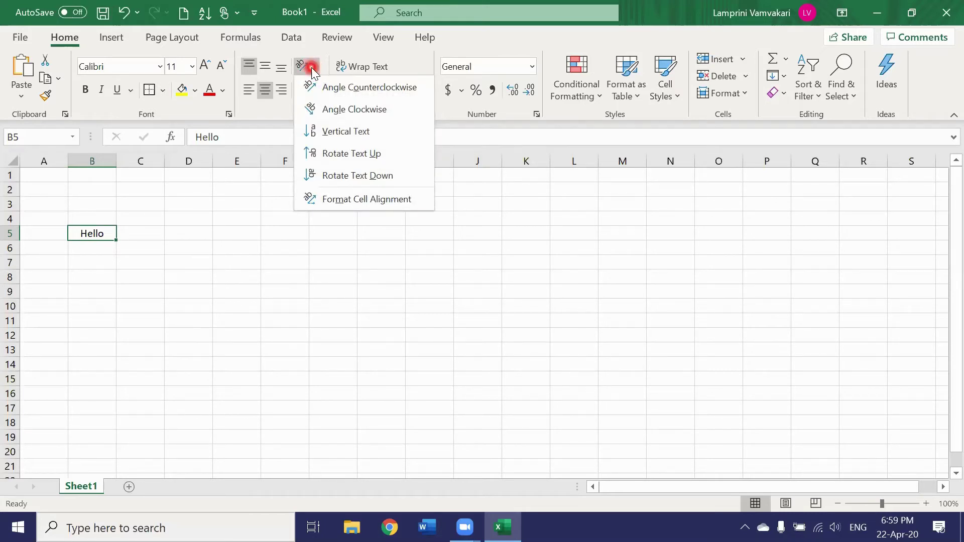
click(316, 86)
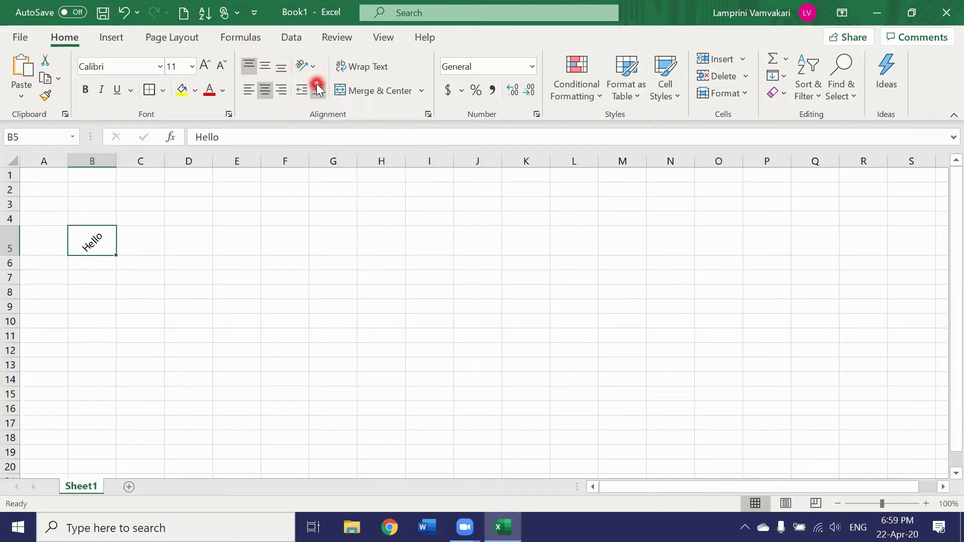
click(317, 71)
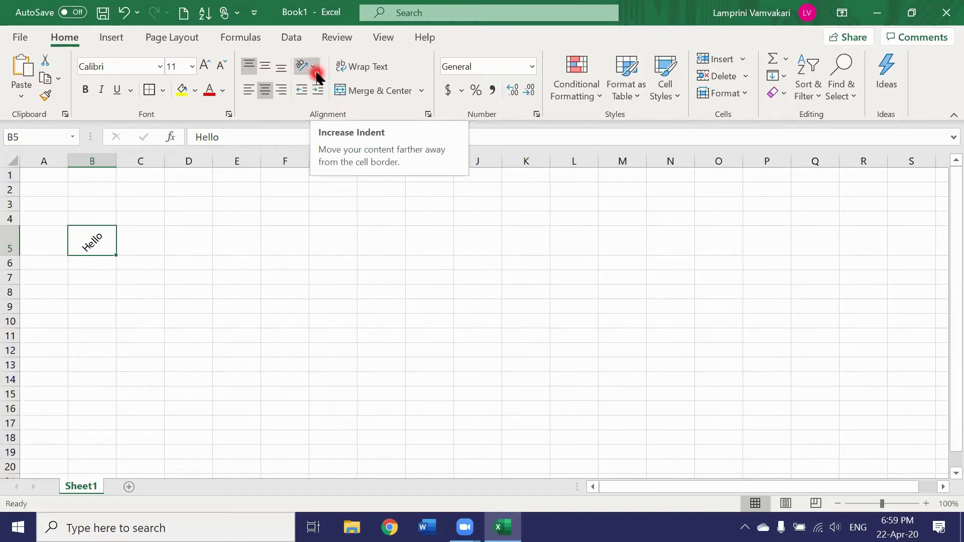
click(320, 109)
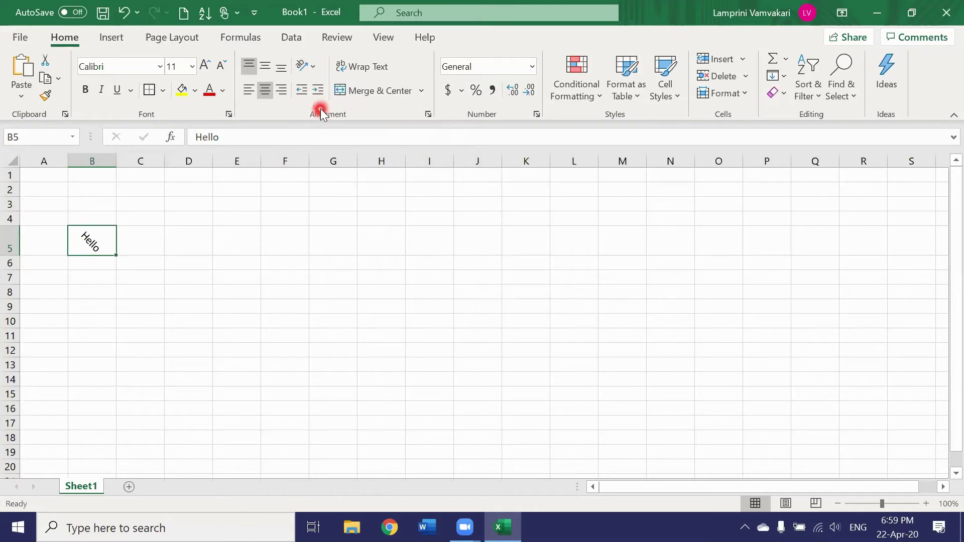
click(314, 72)
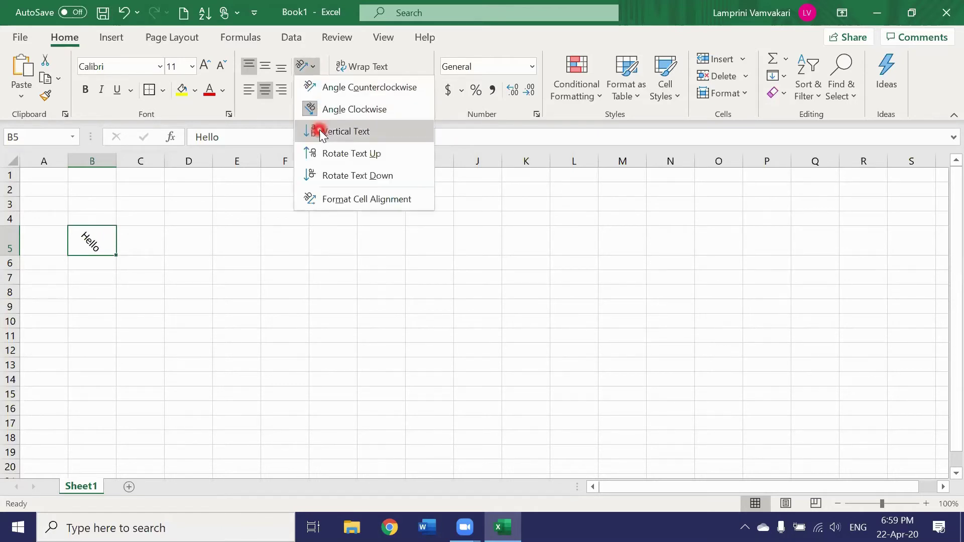
click(321, 133)
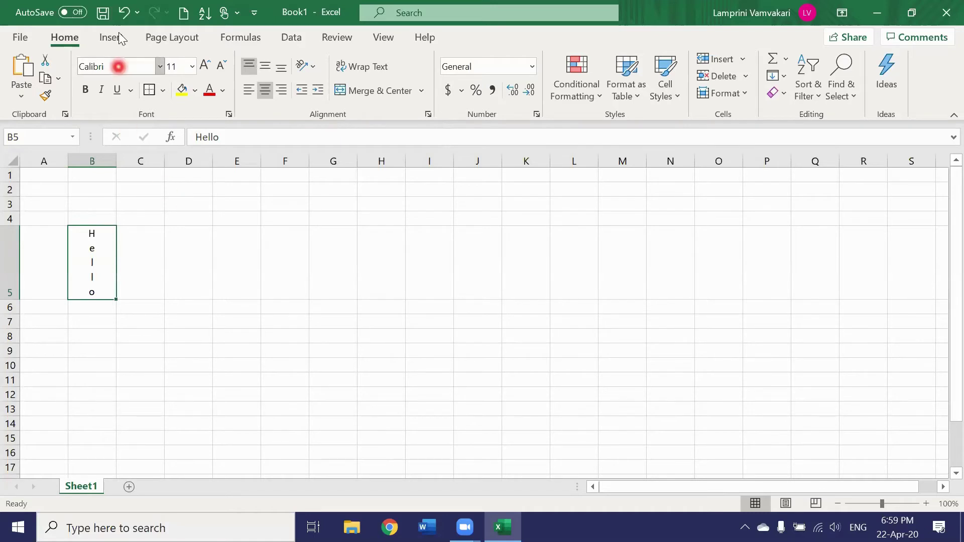
click(122, 13)
click(122, 13)
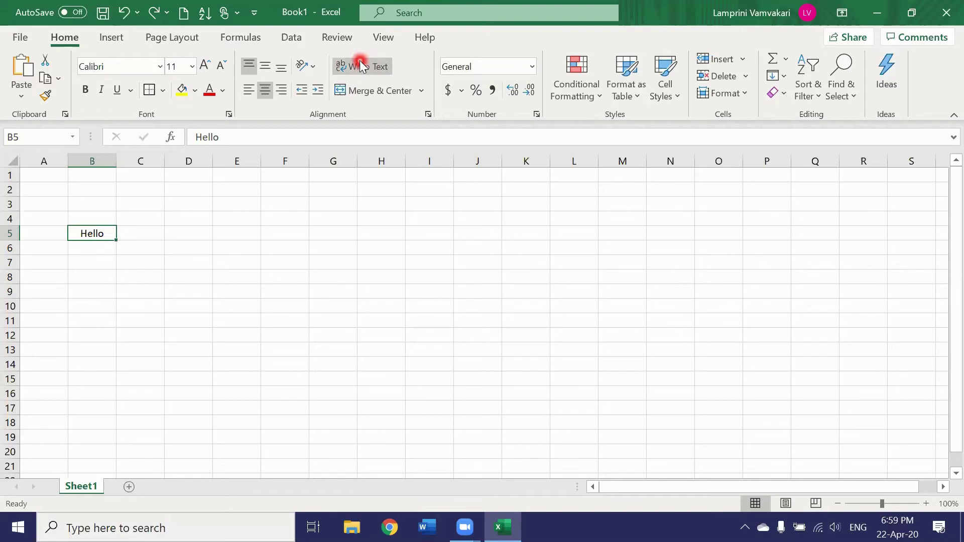
Extend the text in cell B5 to "Hello World" and wrap it within the cell
double_click(107, 233)
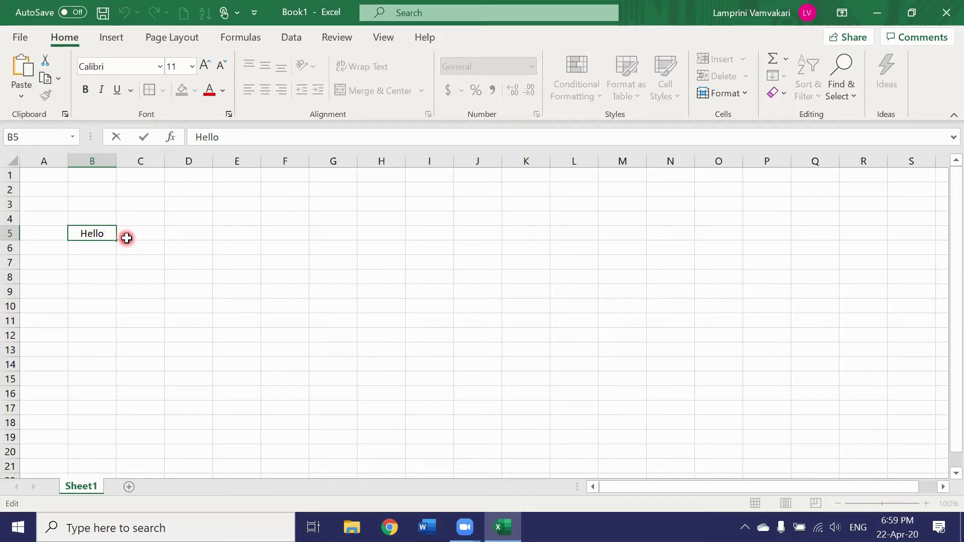
text(Wor)
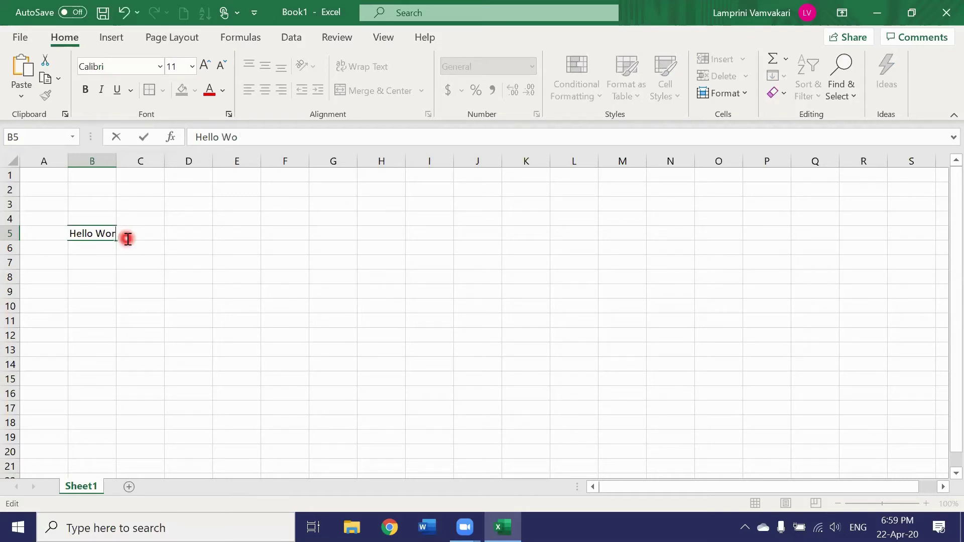
text(ld)
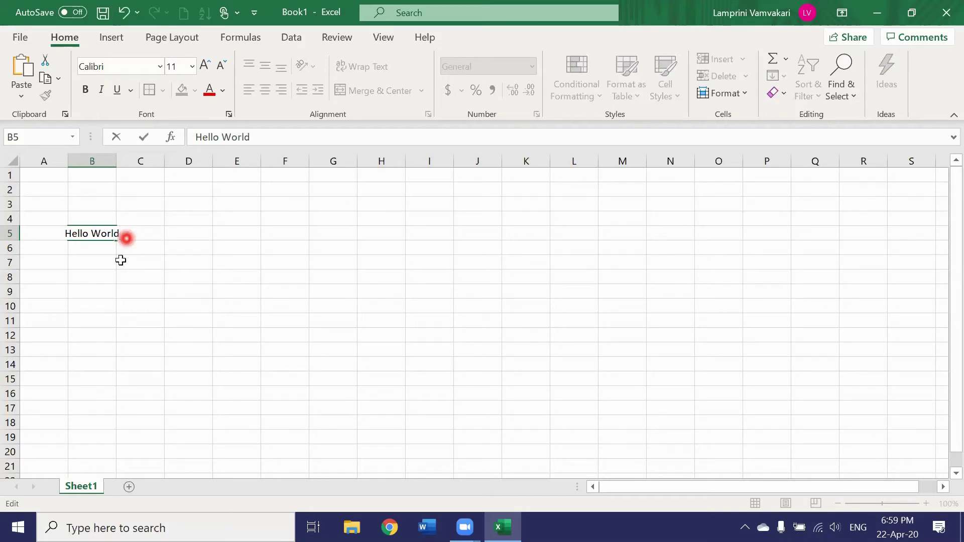
key(Return)
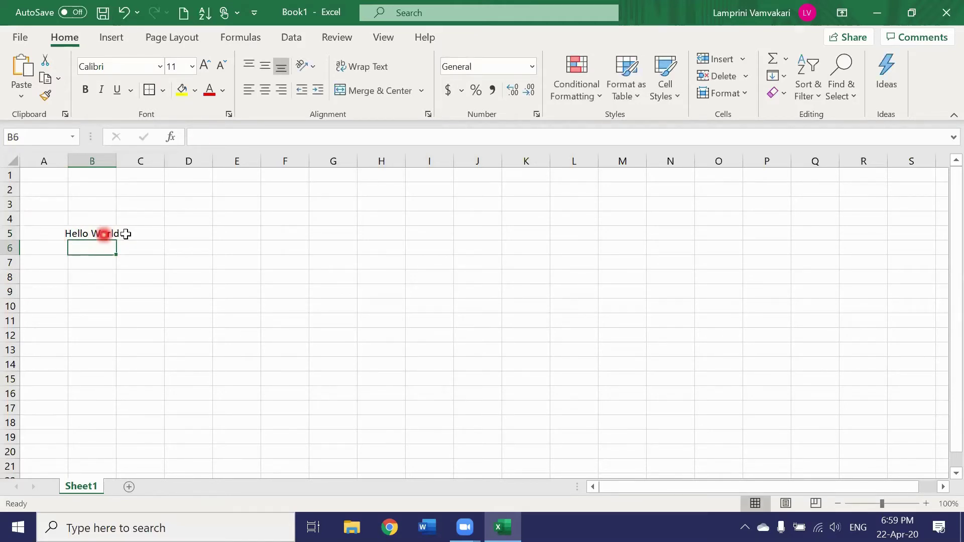
click(88, 233)
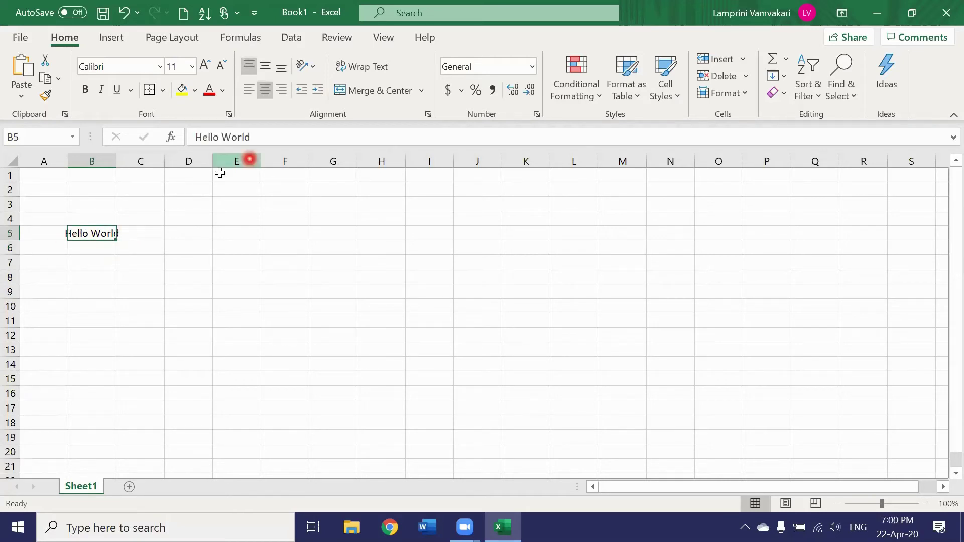
click(362, 70)
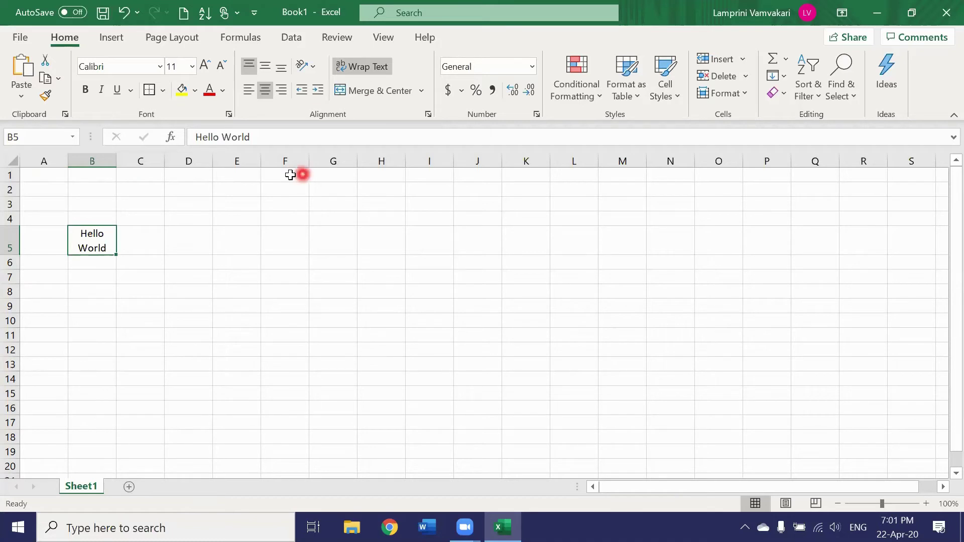
Enter the title "Beginner's guide to Excel" in cell A1
click(31, 175)
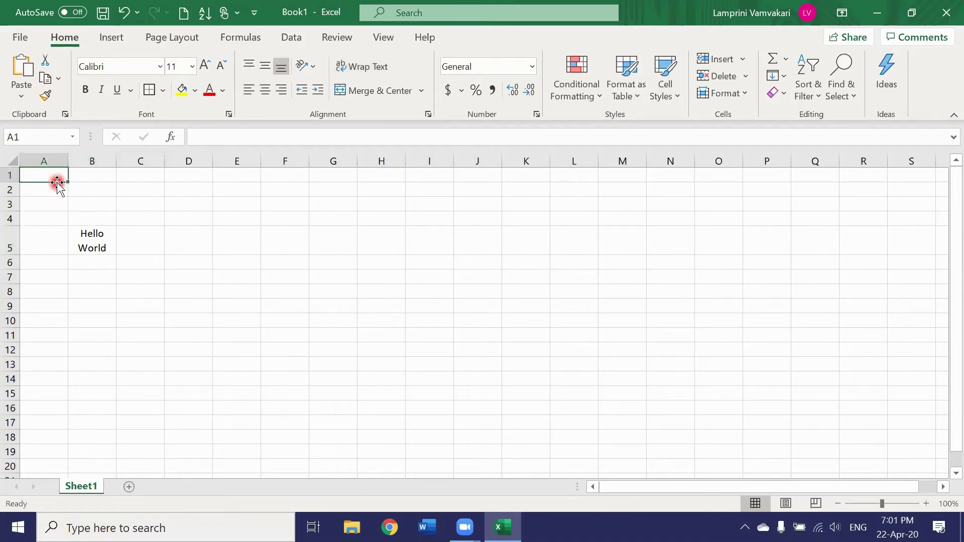
text(Be)
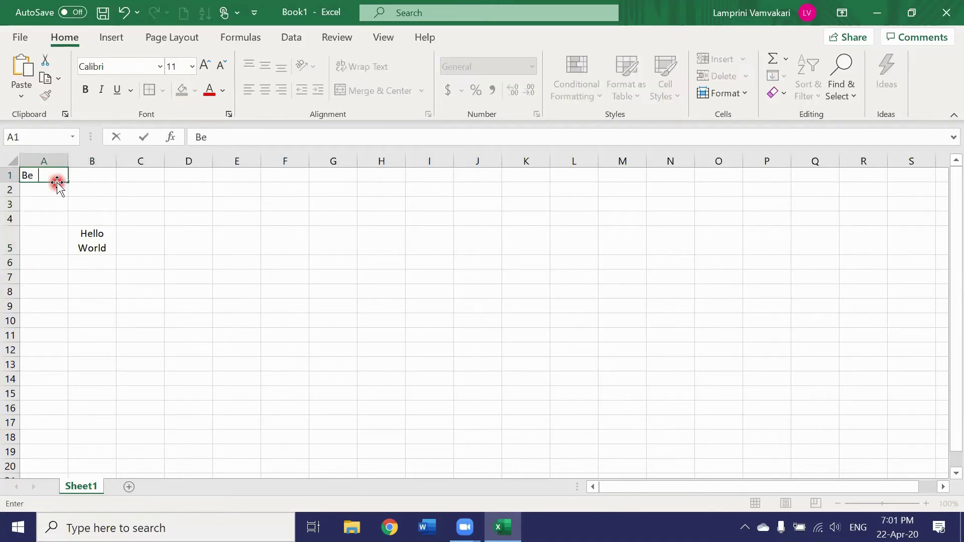
text(ginner's guide to Excel)
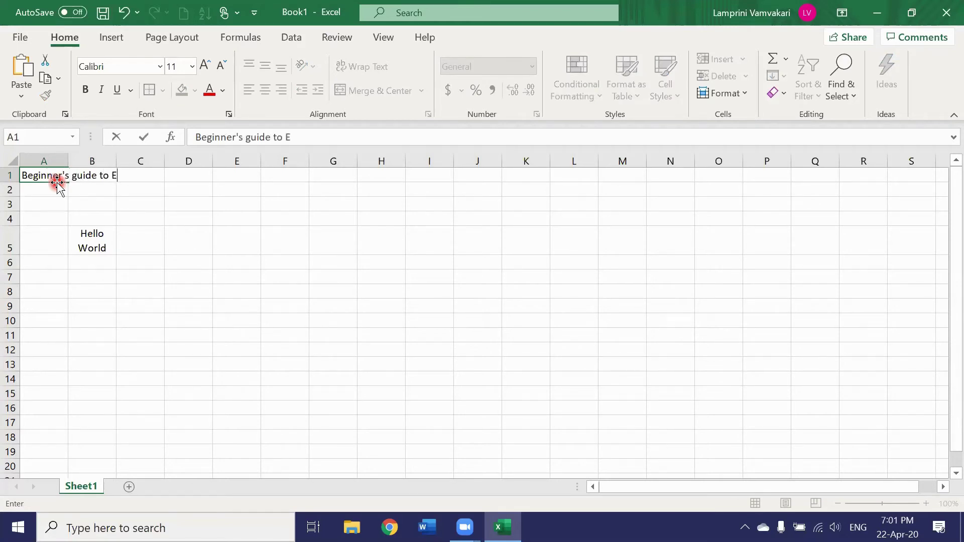
click(45, 200)
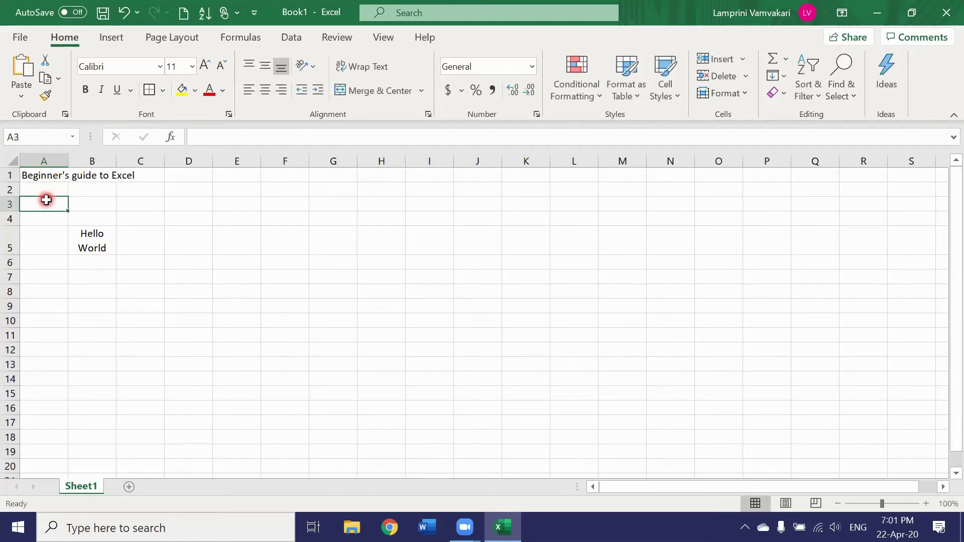
Merge and center the title "Beginner's guide to Excel" across cells A1 to H1
click(42, 177)
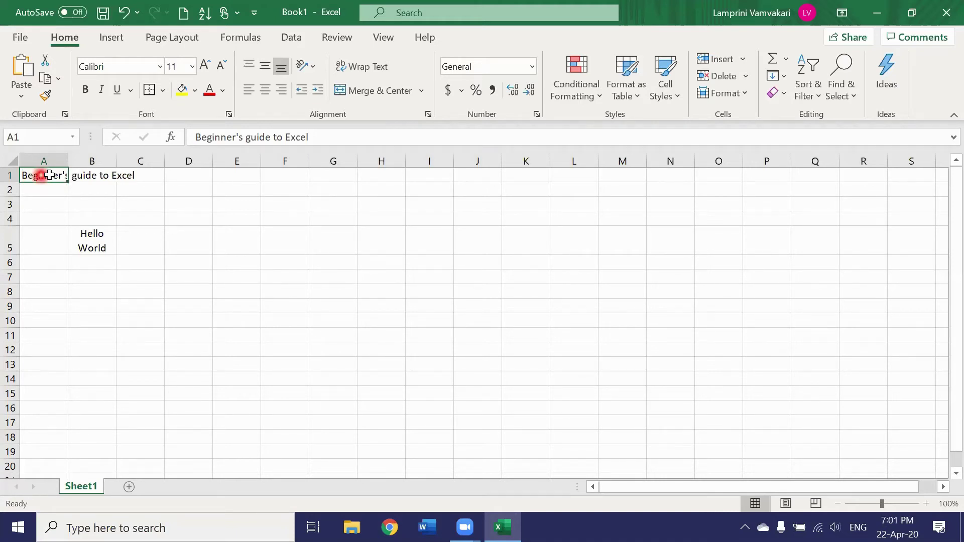
mouse_move(33, 175)
mouse_down()
mouse_move(372, 172)
mouse_move(47, 179)
mouse_up()
click(371, 174)
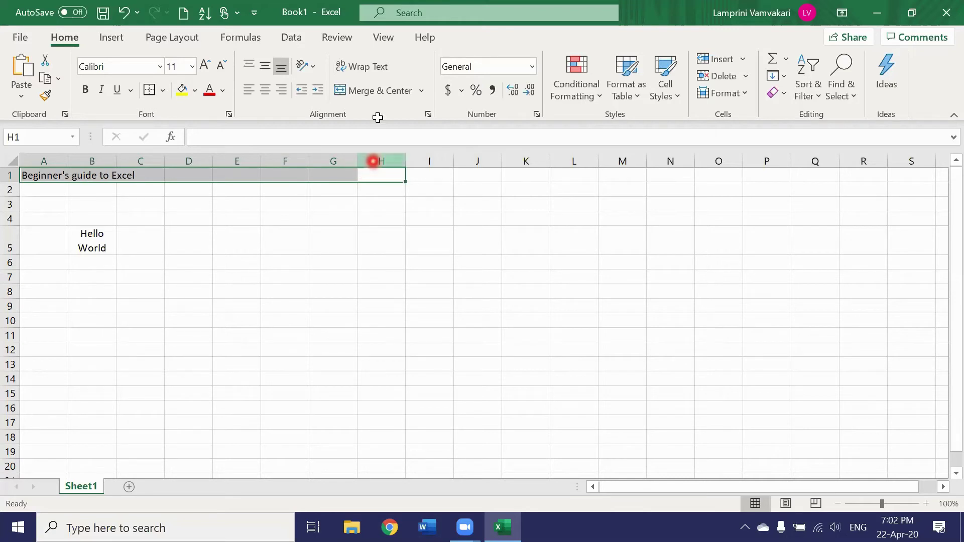
click(373, 91)
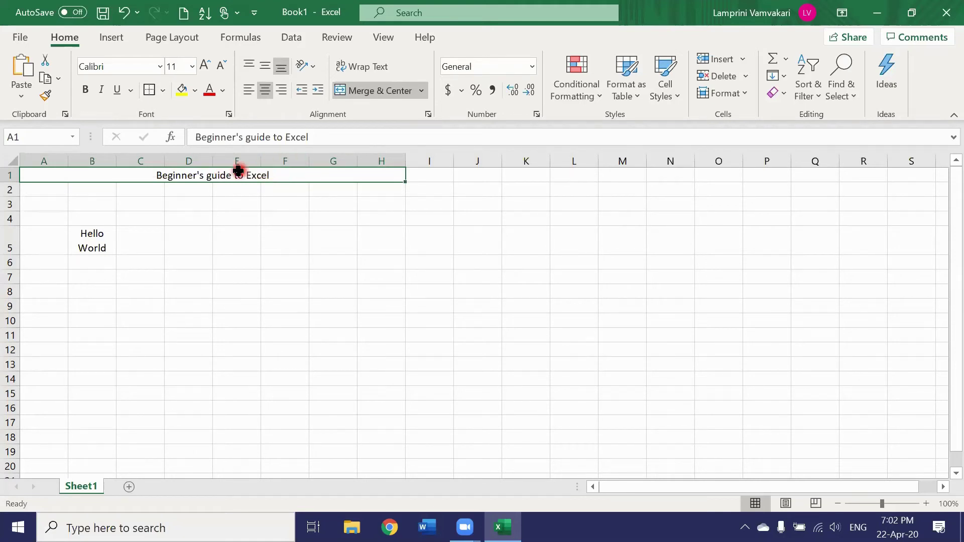
click(271, 178)
click(290, 177)
View the alignment settings of the merged title in the Format Cells dialog, and close it without changes
click(351, 115)
click(227, 115)
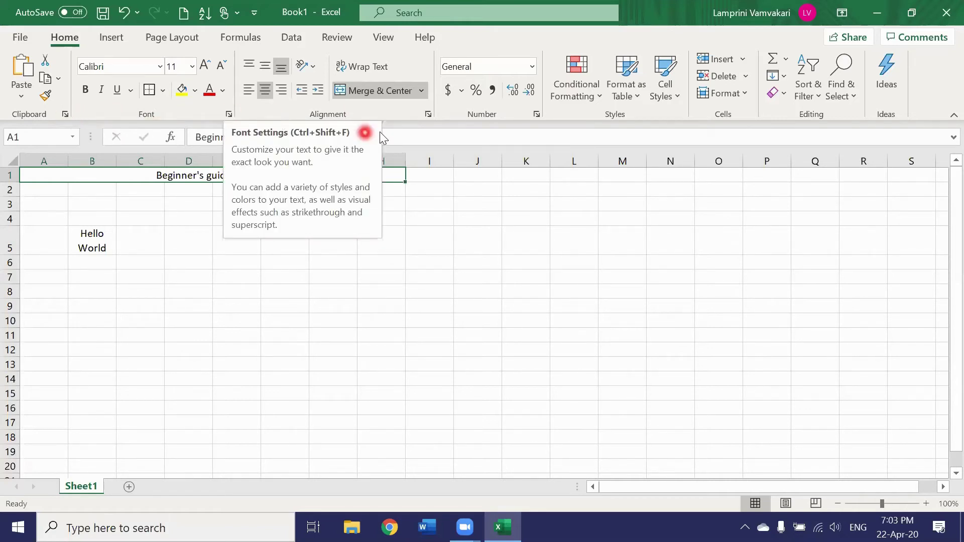
click(429, 113)
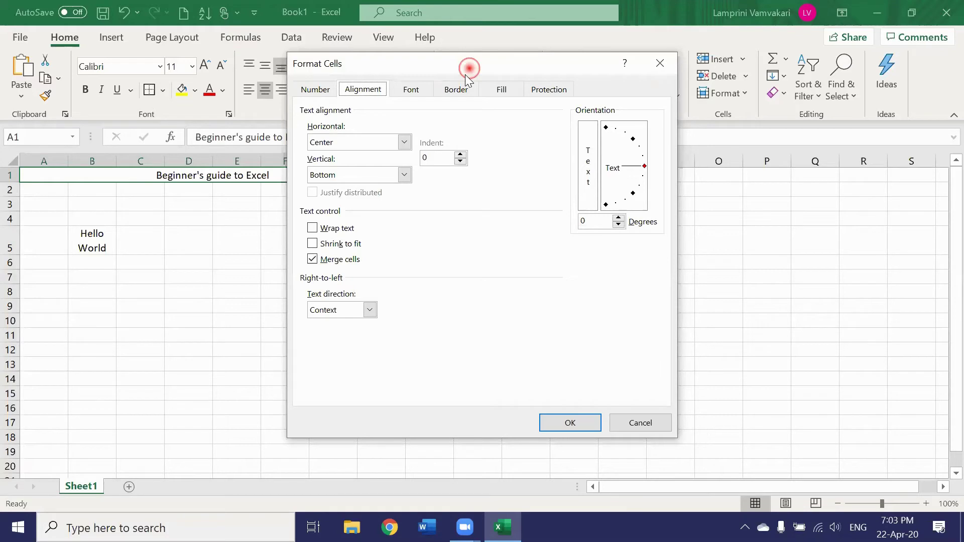
drag(465, 74, 341, 92)
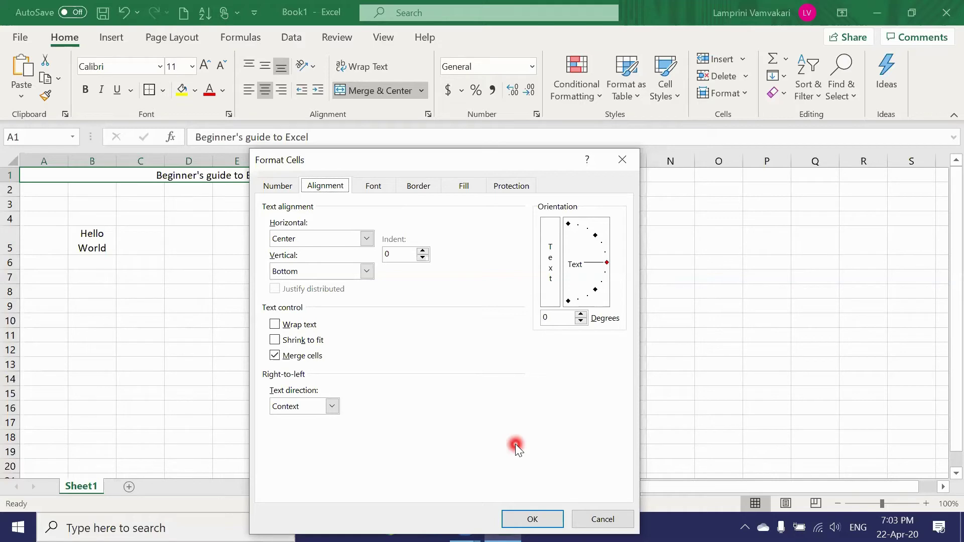
click(623, 162)
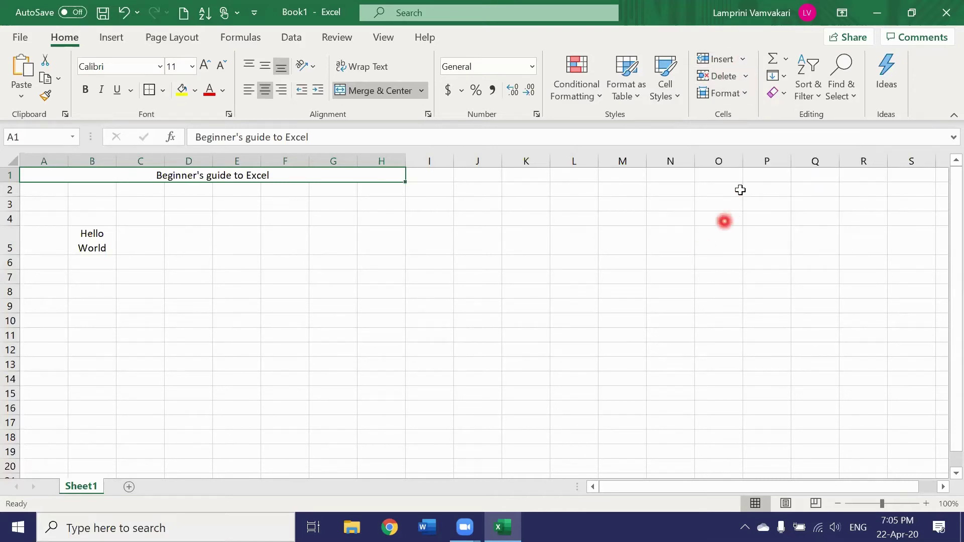
Insert cells at the merged title in row 1 with the option to shift cells down, and select the title again
click(335, 173)
click(743, 59)
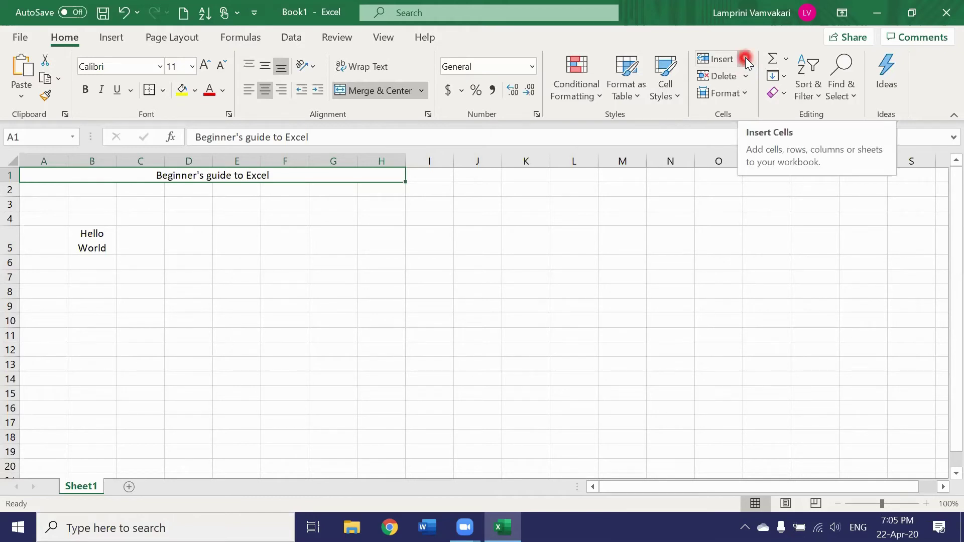
click(746, 62)
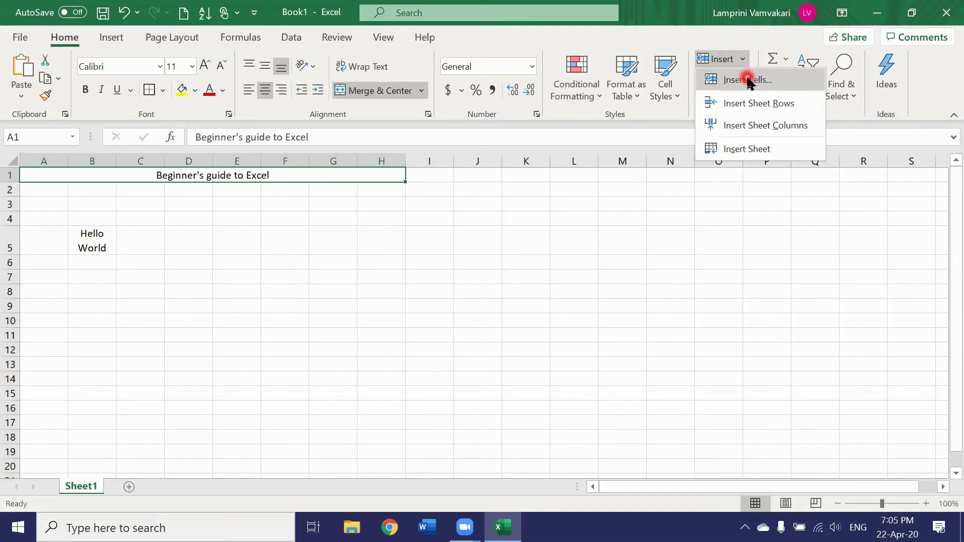
click(748, 80)
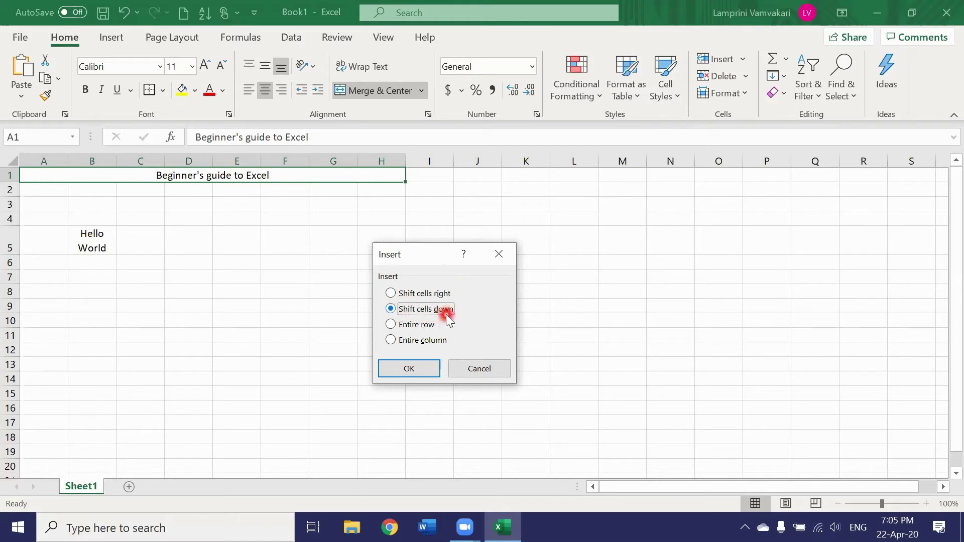
click(419, 367)
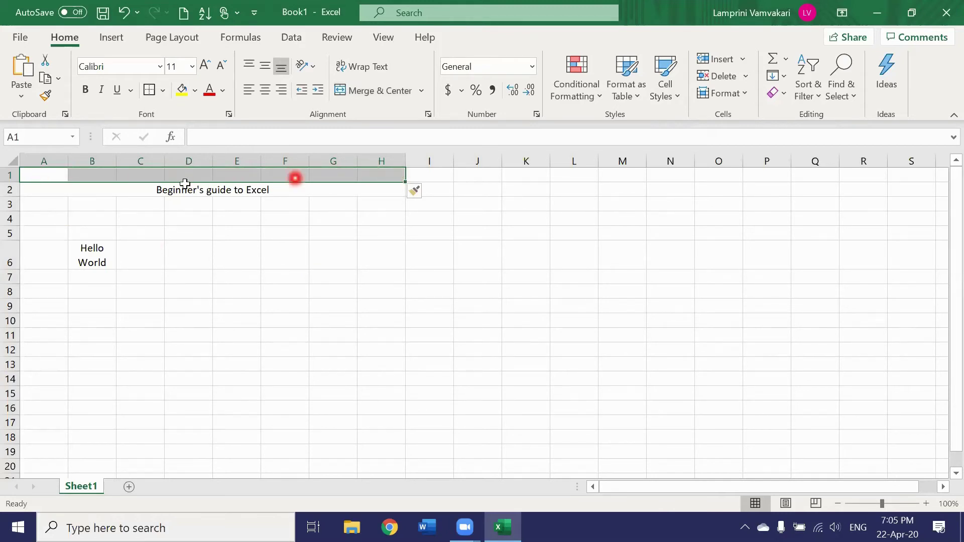
click(147, 192)
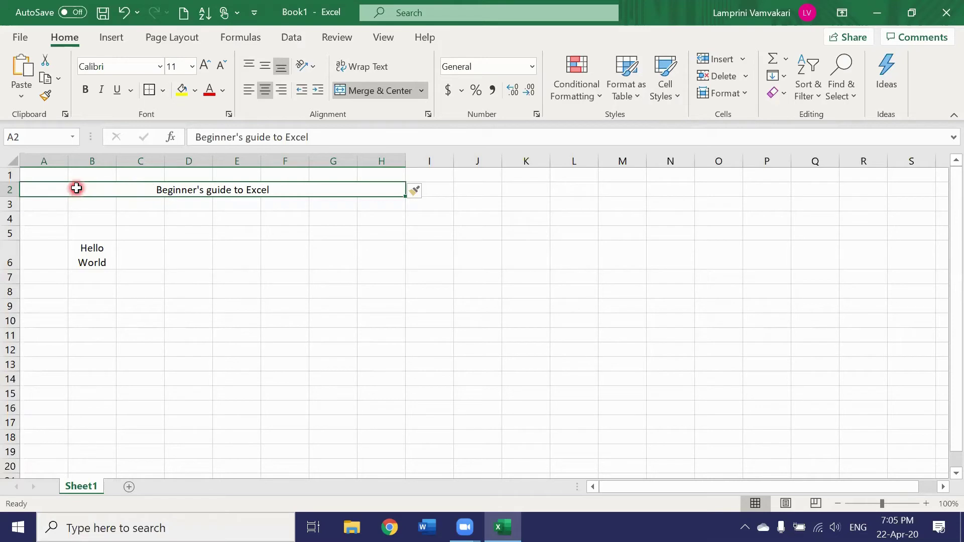
Insert a new sheet column before column A, and select cell B4
click(44, 159)
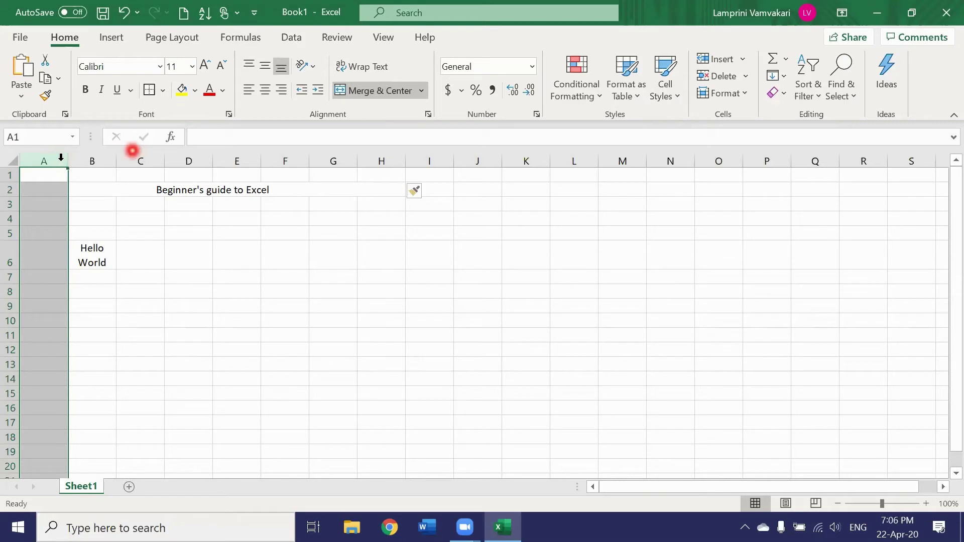
click(745, 60)
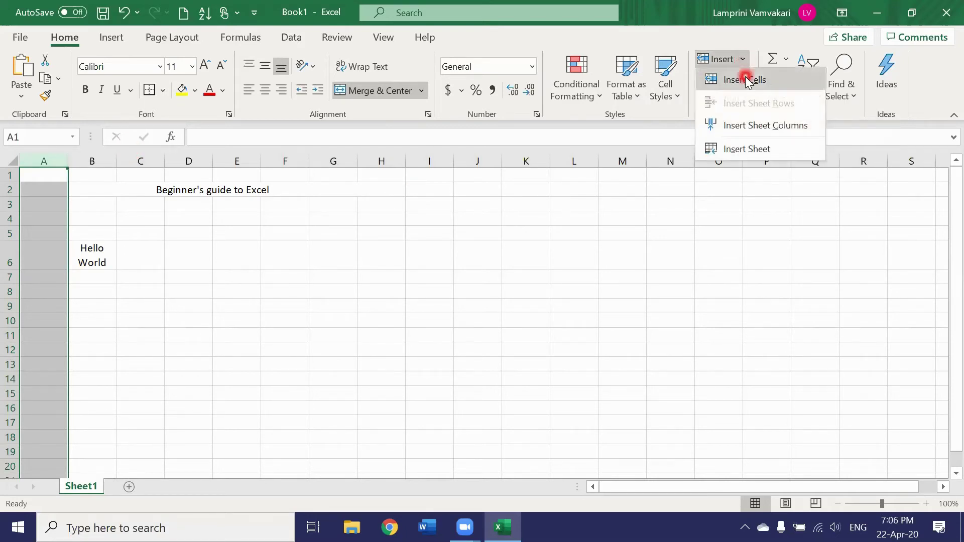
click(742, 126)
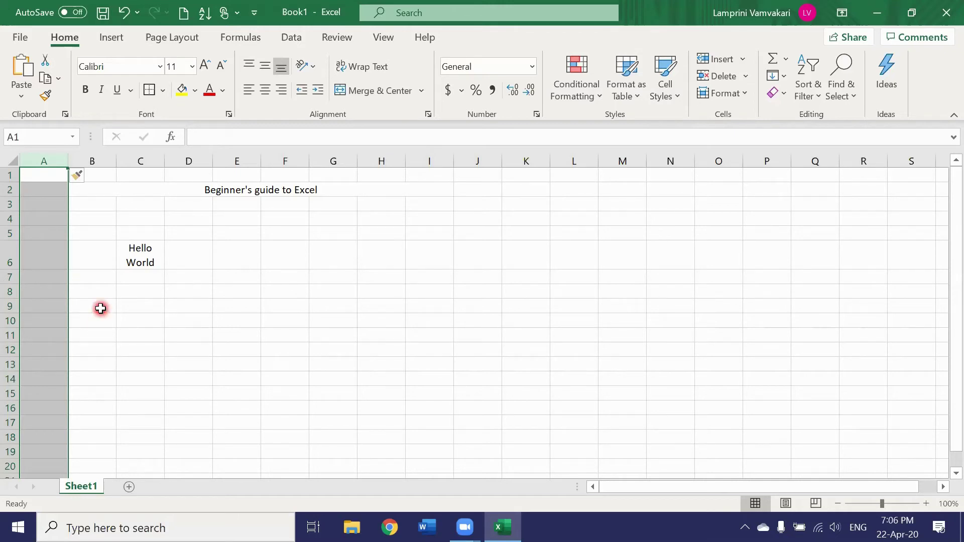
click(111, 219)
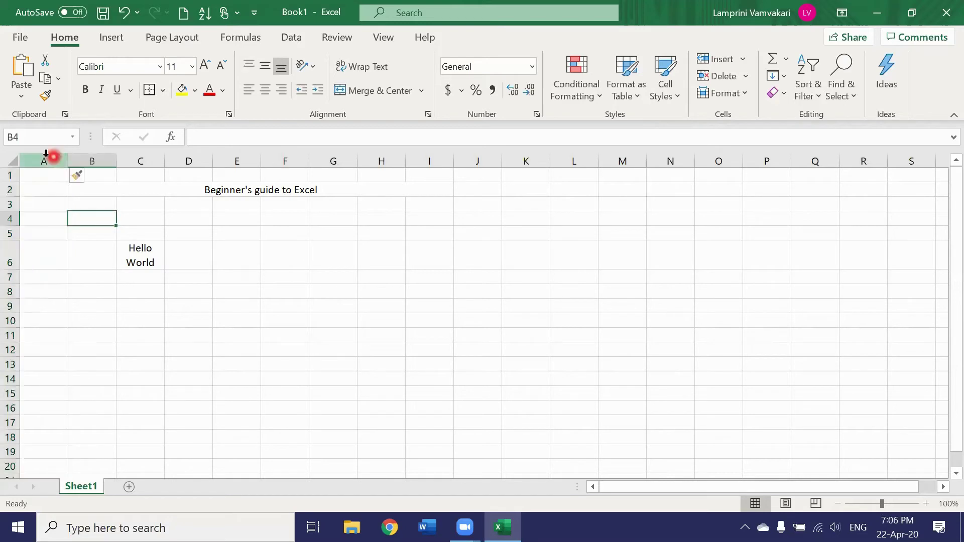
Insert three new sheet columns before column A by selecting columns A to C, and select cell D6
drag(44, 160, 64, 159)
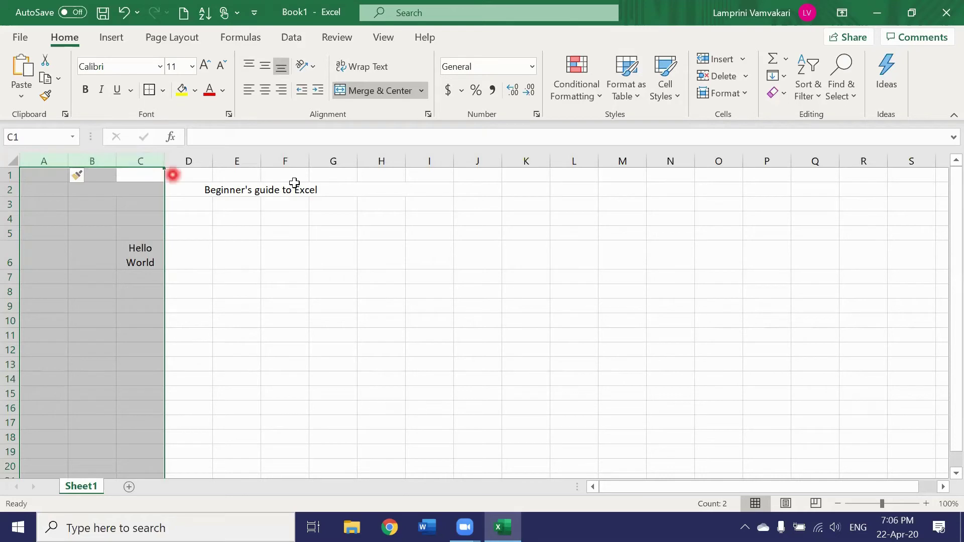
click(743, 62)
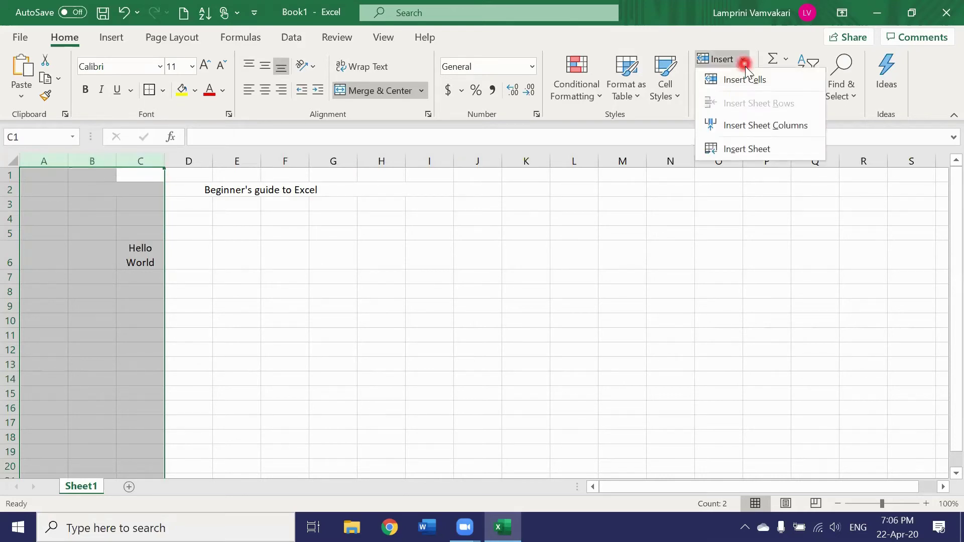
click(764, 126)
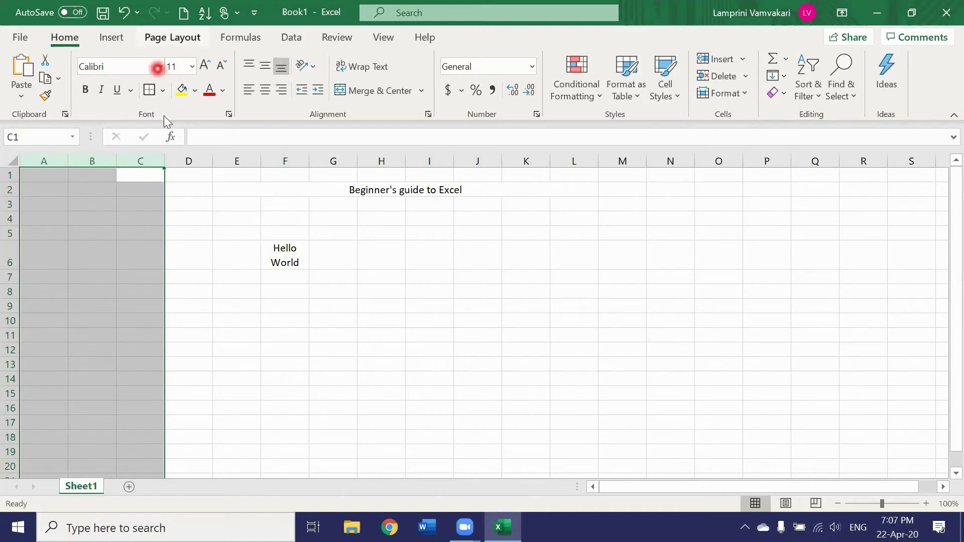
click(194, 247)
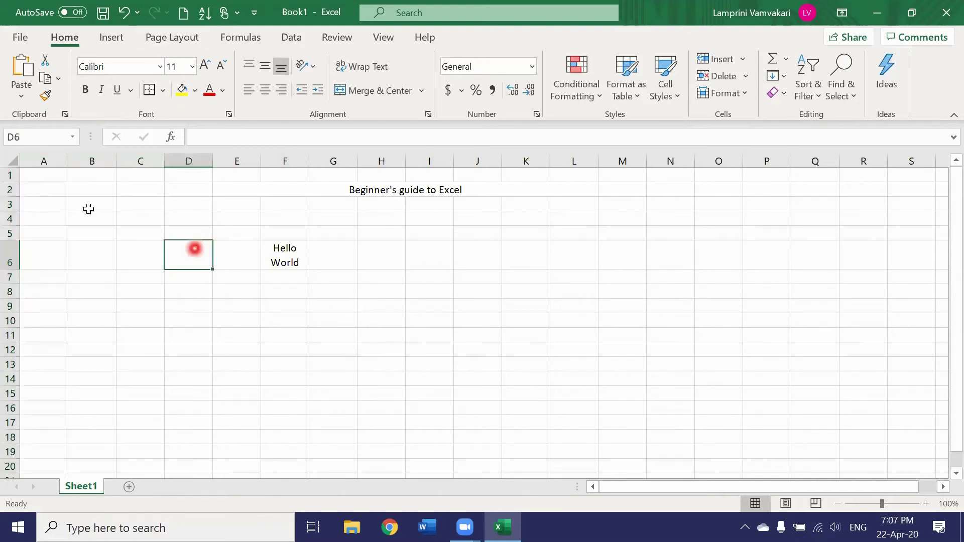
Insert a new sheet row above row 3, and add another one there using the Insert Cells option
click(9, 201)
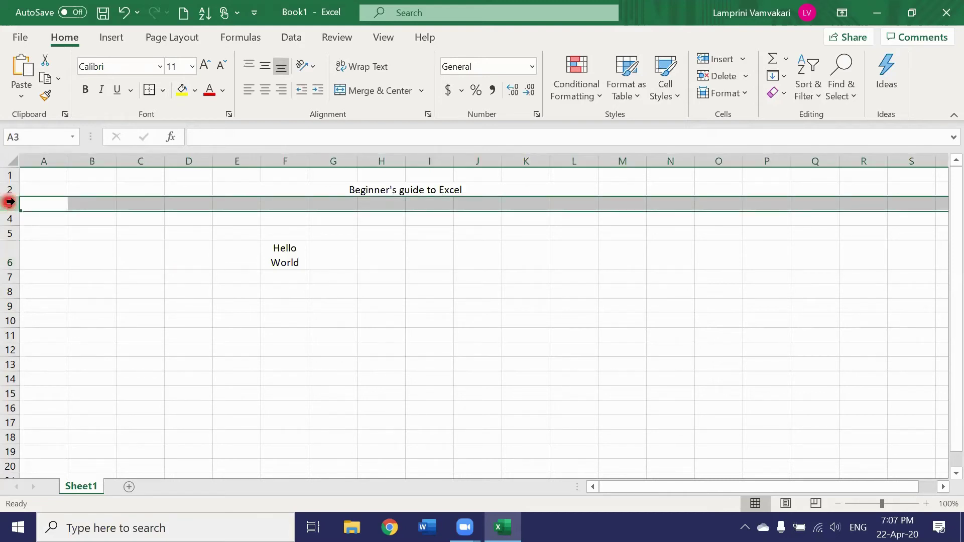
click(741, 59)
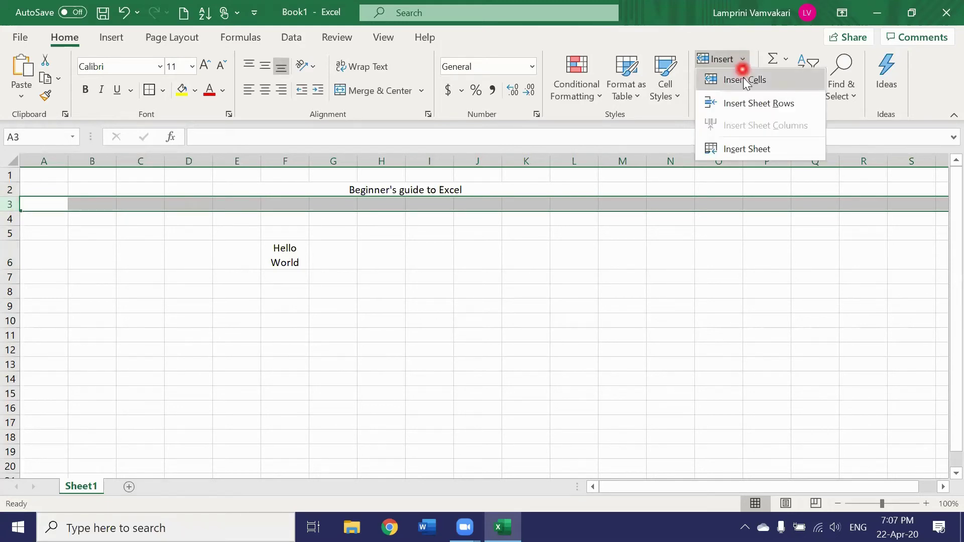
click(739, 104)
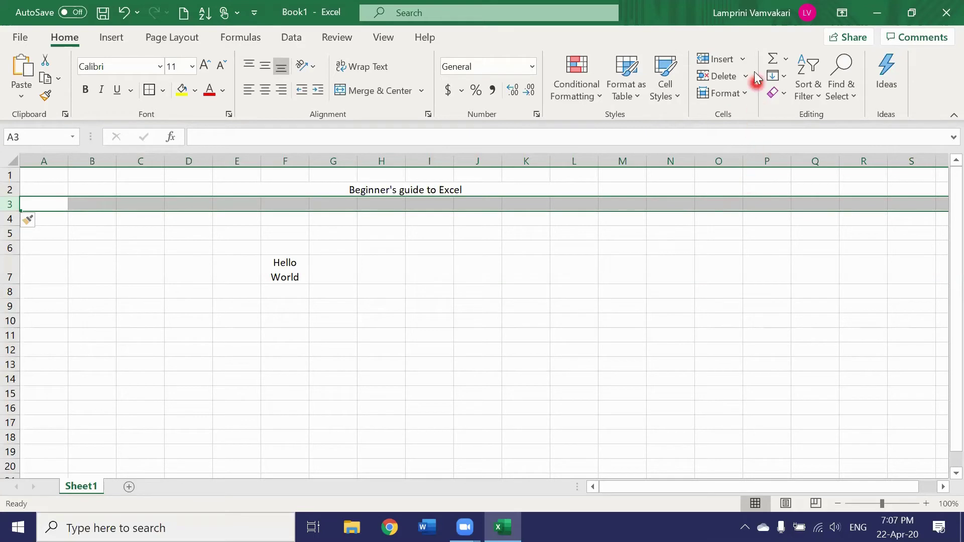
click(744, 61)
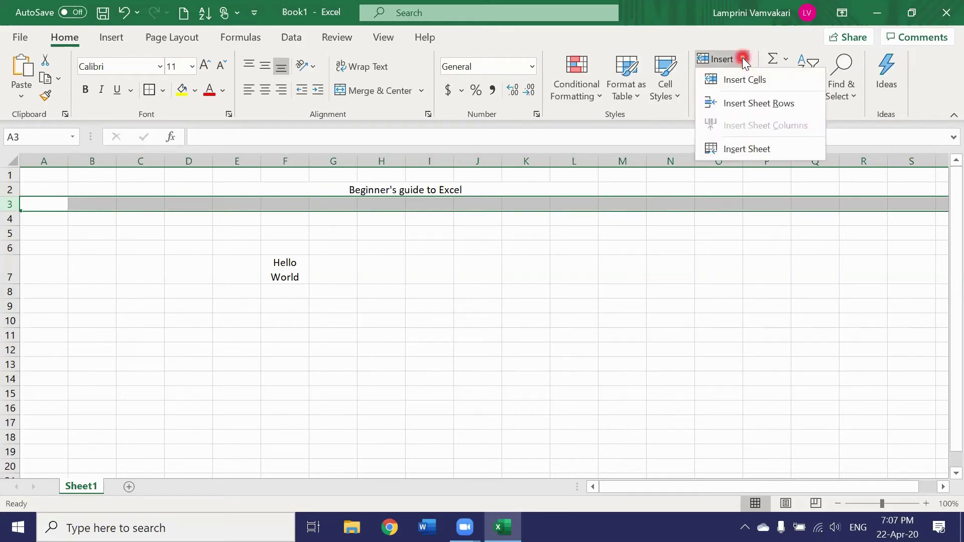
click(744, 80)
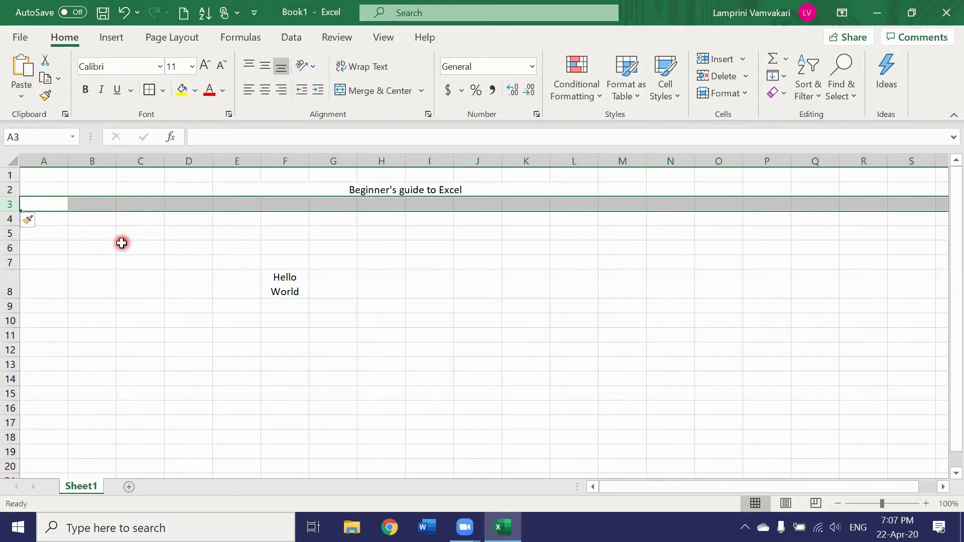
Insert three new sheet rows at once above row 3 by selecting rows 3 to 5
drag(8, 202, 9, 234)
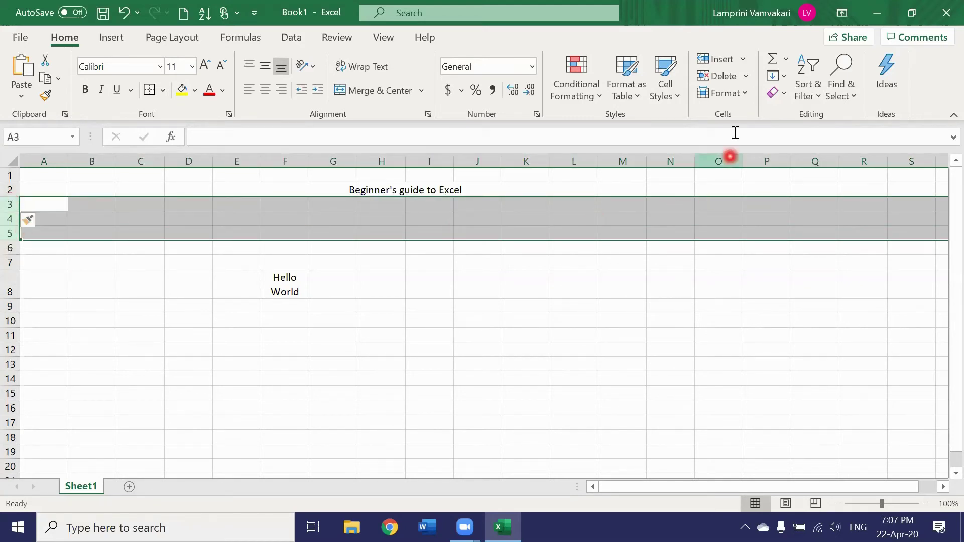
click(747, 60)
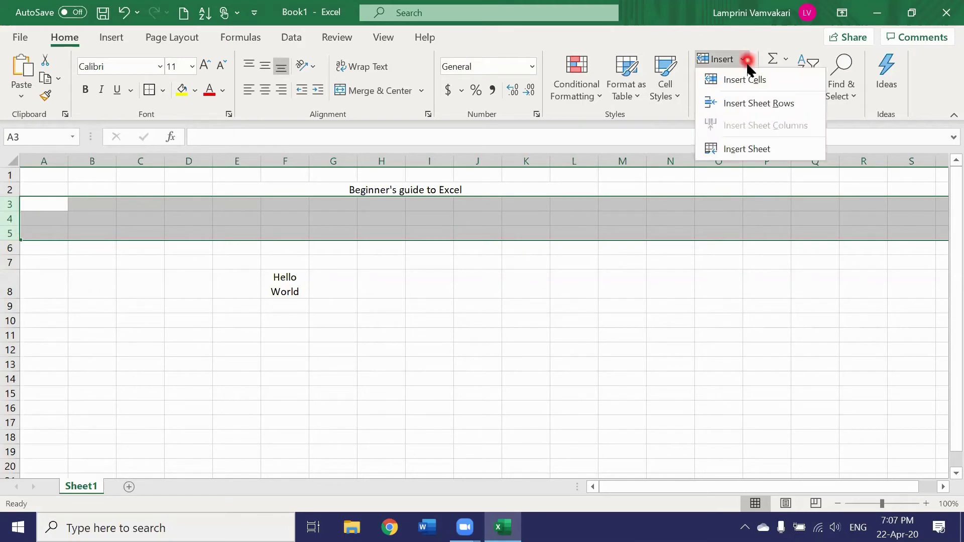
click(752, 102)
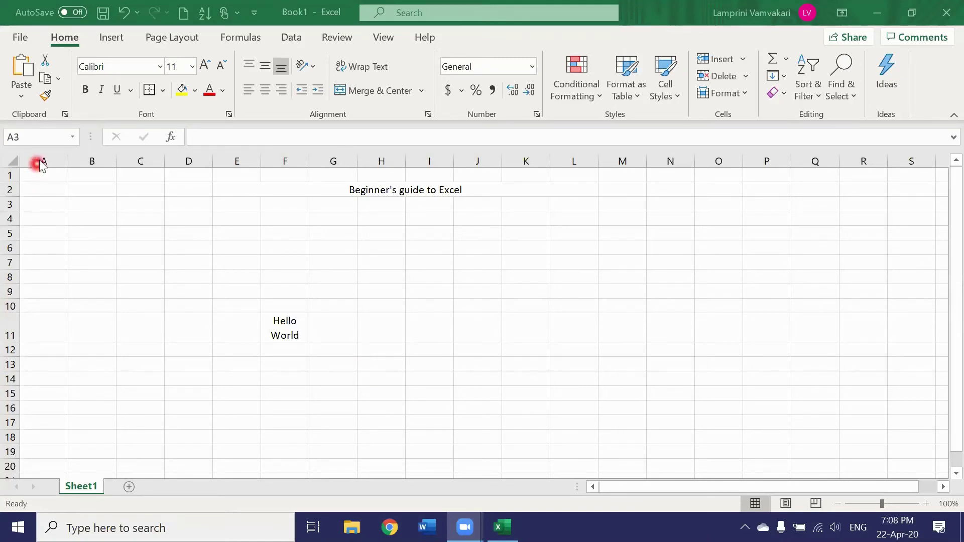
Delete sheet columns A and B, and select cell C7
drag(42, 159, 95, 158)
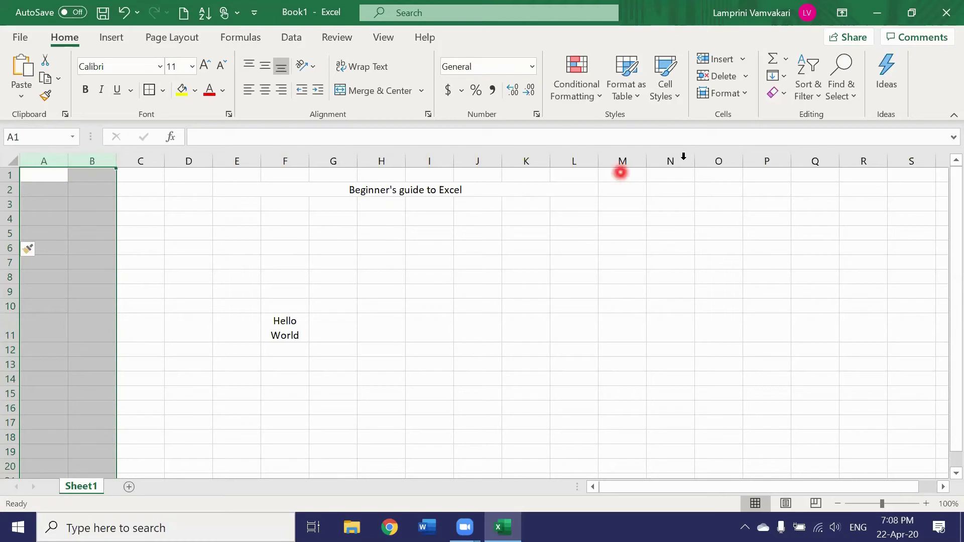
click(744, 77)
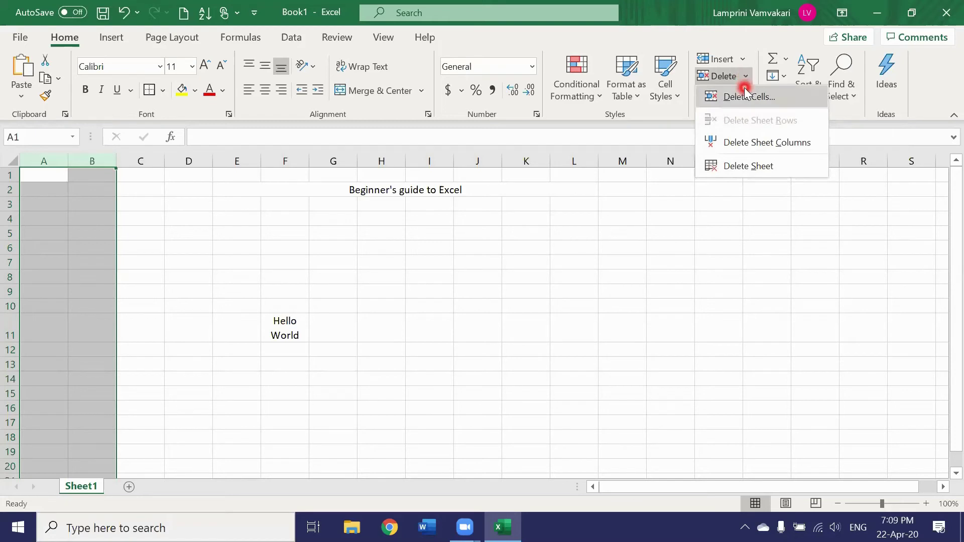
click(744, 143)
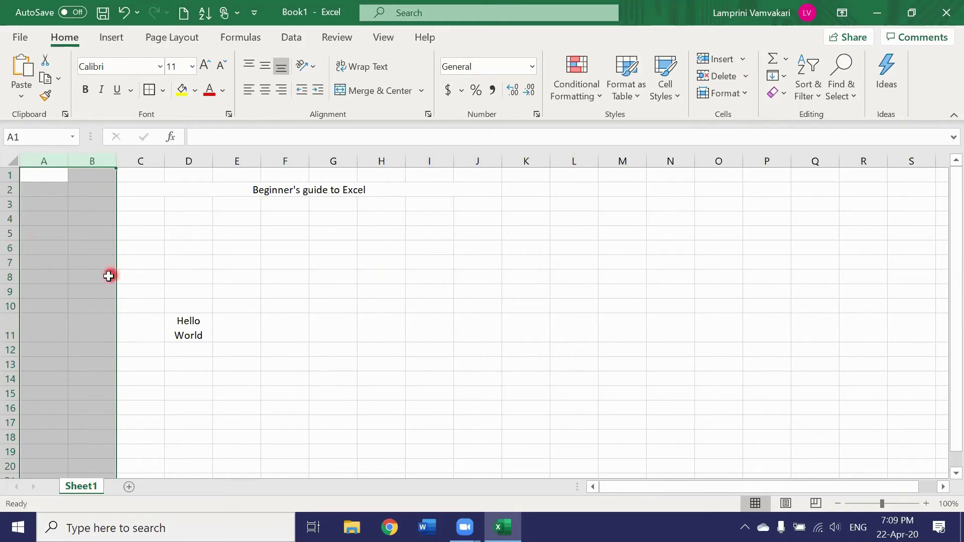
click(150, 265)
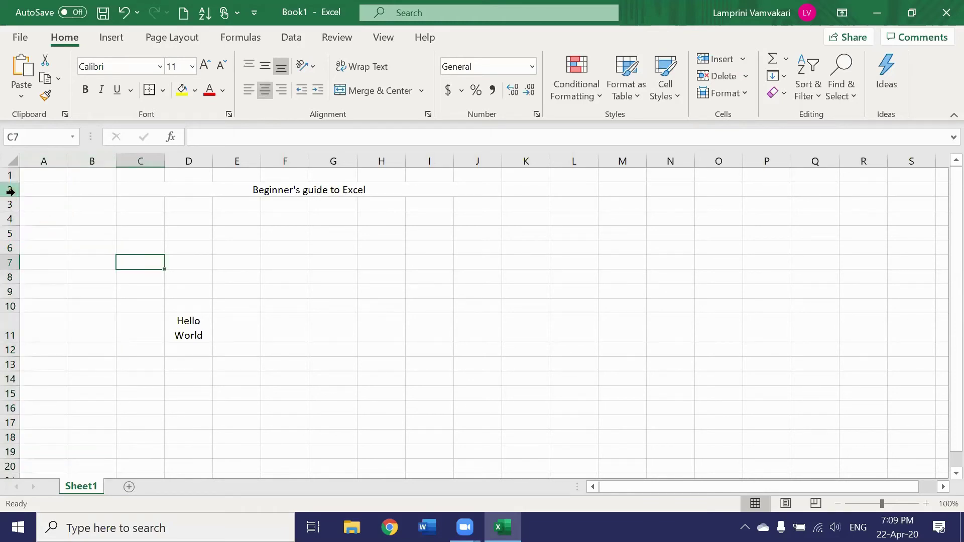
Delete sheet rows 3 to 10 between the title and the "Hello World" cell, and select cell C12
drag(10, 203, 18, 301)
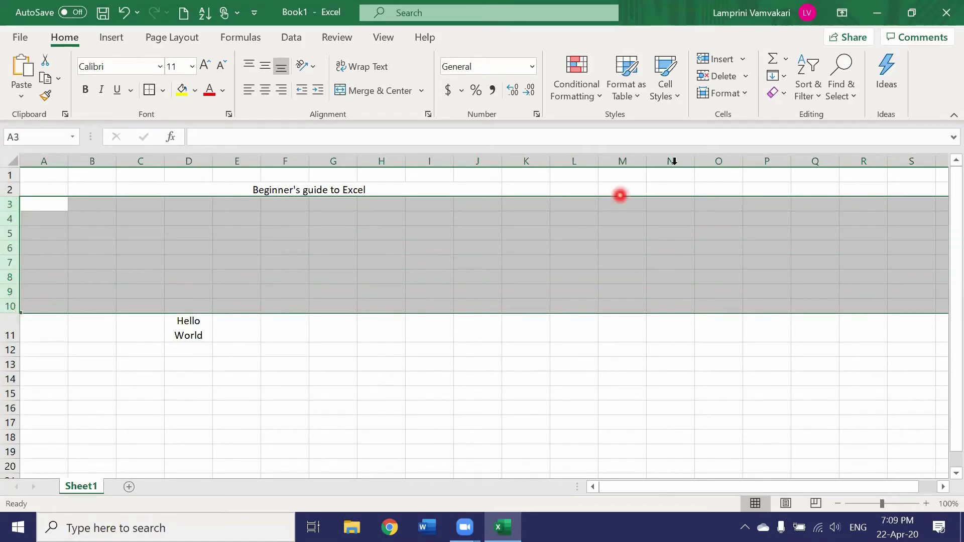
click(746, 77)
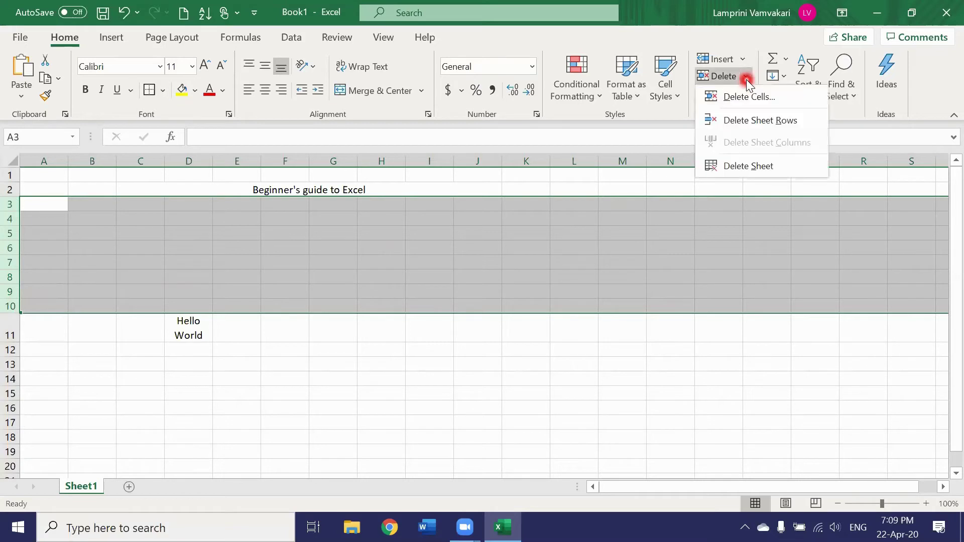
click(751, 120)
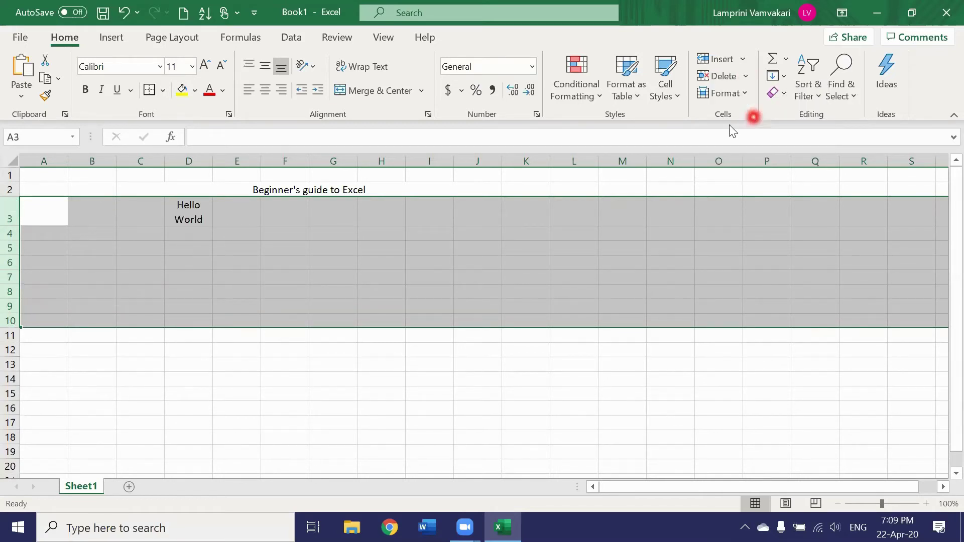
click(160, 353)
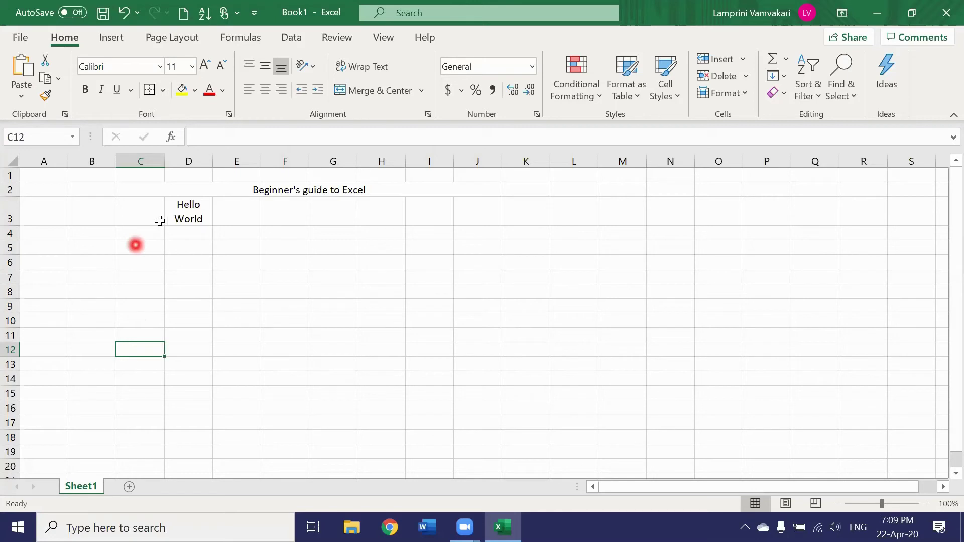
Delete the "Hello World" cell D3 with the Entire row option
click(179, 213)
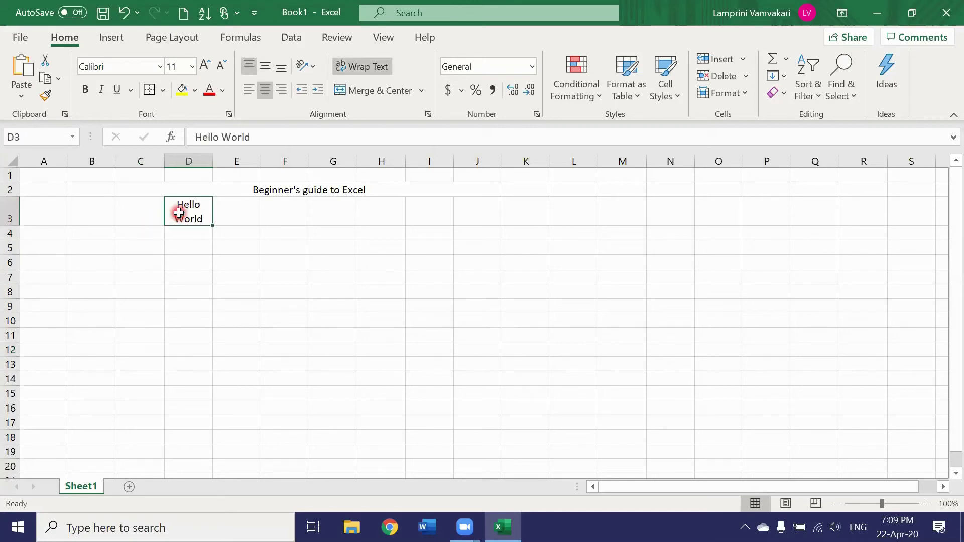
right_click(180, 216)
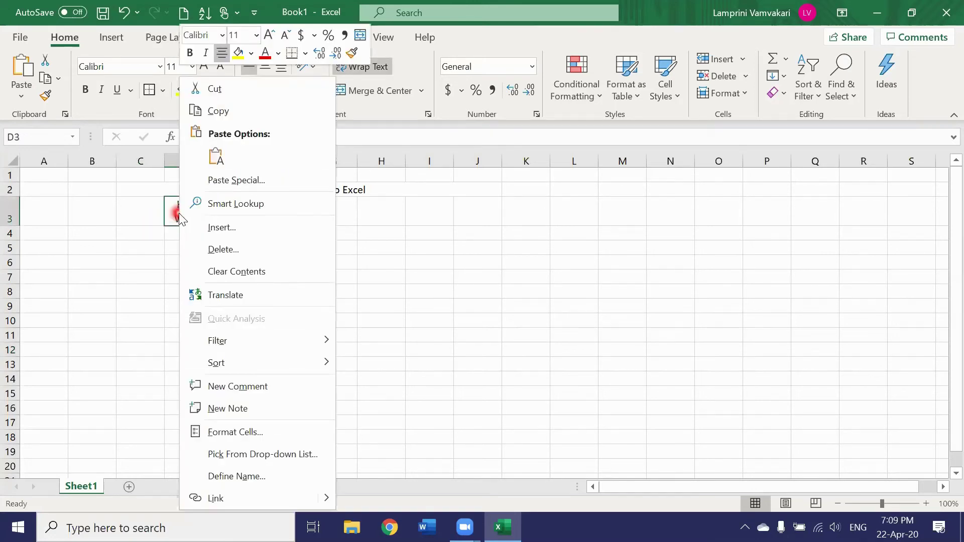
click(205, 251)
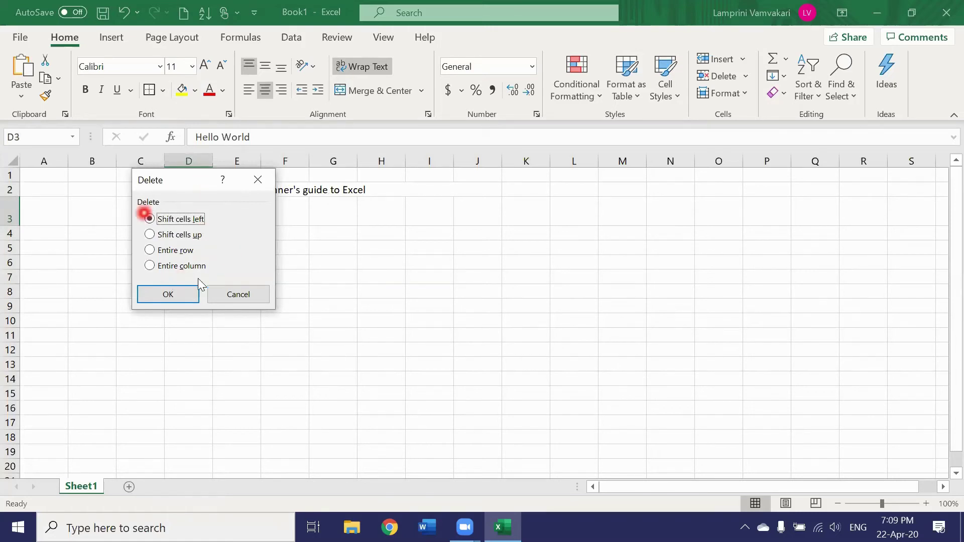
click(166, 251)
click(168, 295)
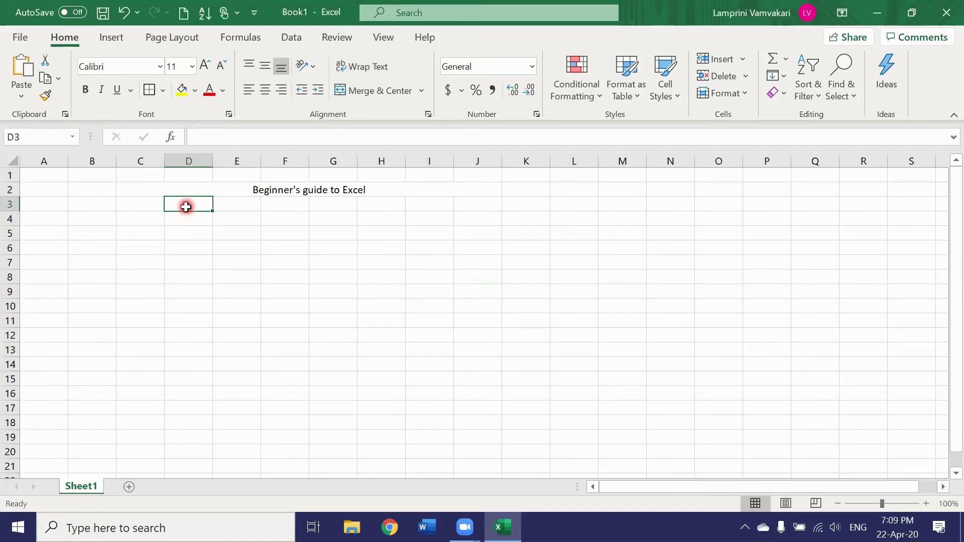
View the cell insertion options for cell D3, and close the dialog without inserting anything
right_click(186, 207)
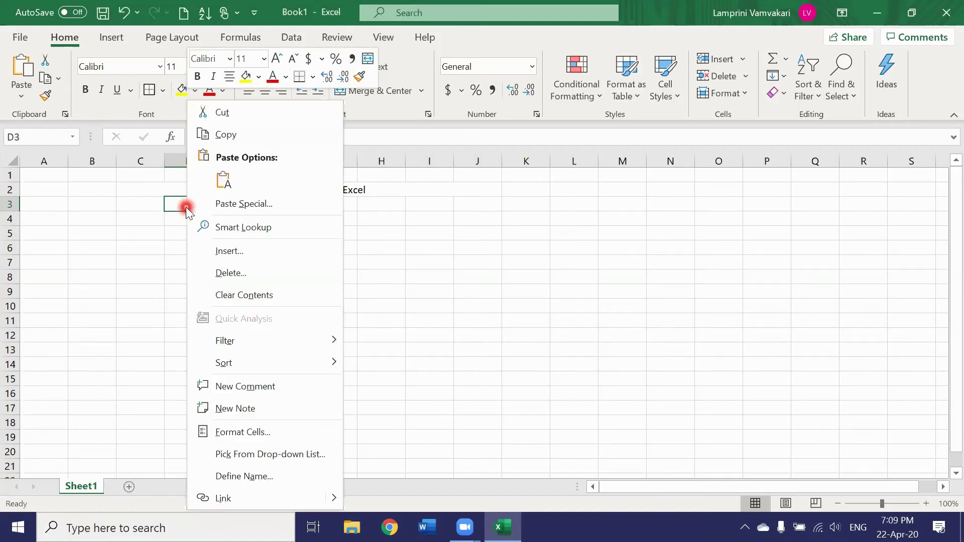
click(217, 252)
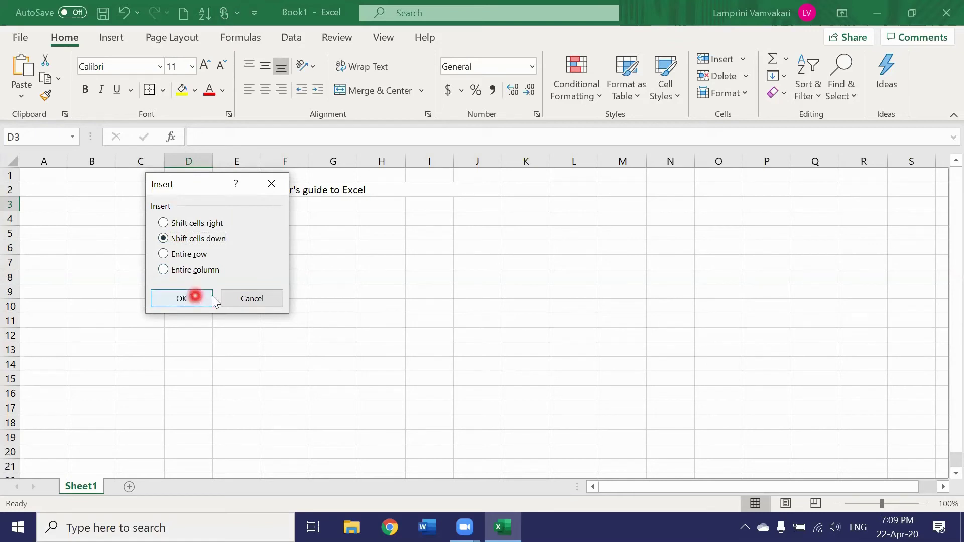
click(254, 300)
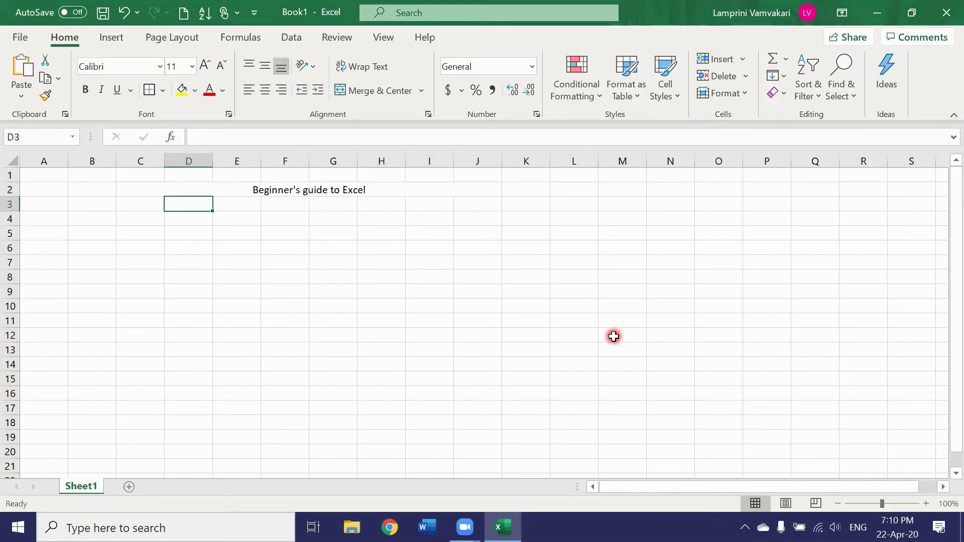
Select cell A1, widen column A slightly and increase the height of row 1 by moving their header borders
click(48, 174)
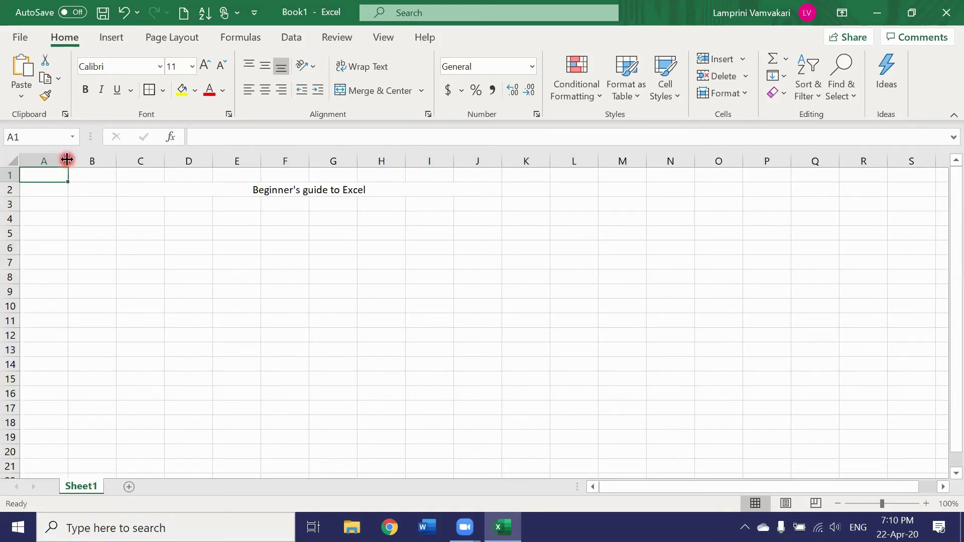
mouse_move(67, 159)
mouse_down()
mouse_move(96, 163)
mouse_move(58, 166)
mouse_move(83, 169)
mouse_up()
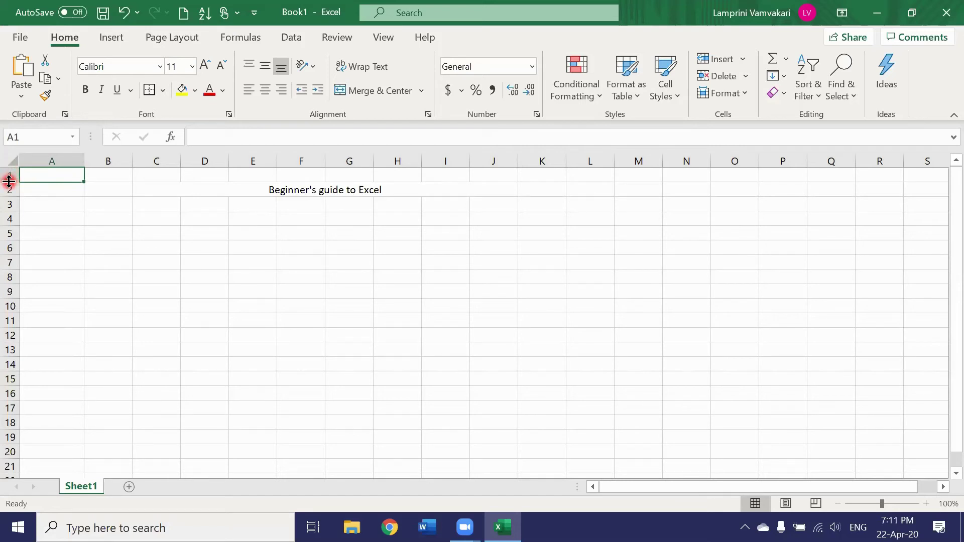
drag(9, 181, 17, 202)
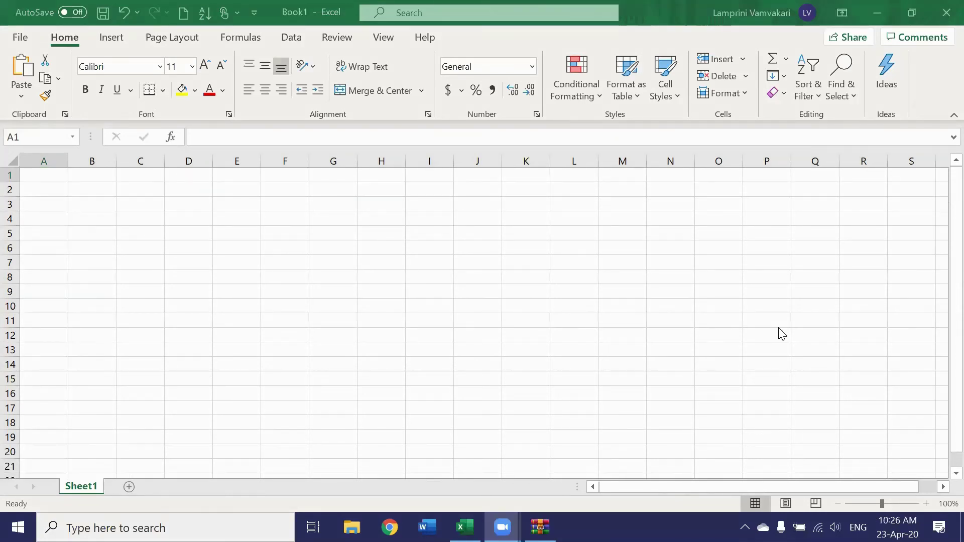
Add a new worksheet after Sheet1 in the blank workbook
click(451, 389)
click(129, 489)
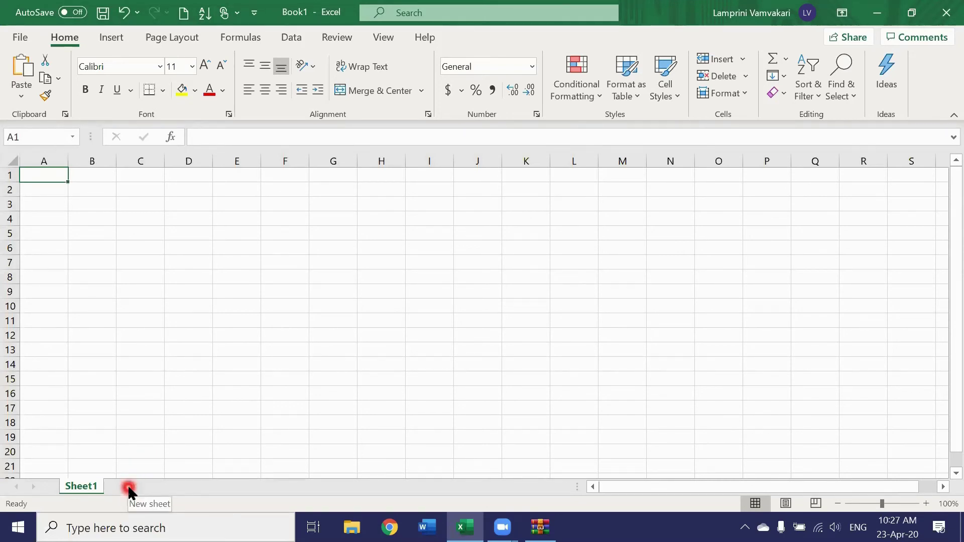
click(129, 490)
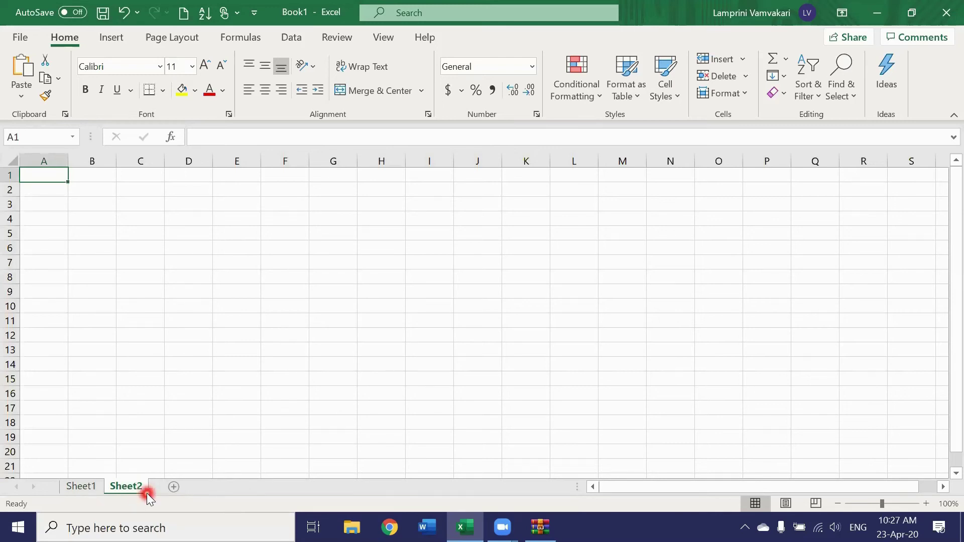
Rename the Sheet1 worksheet as customers
click(78, 489)
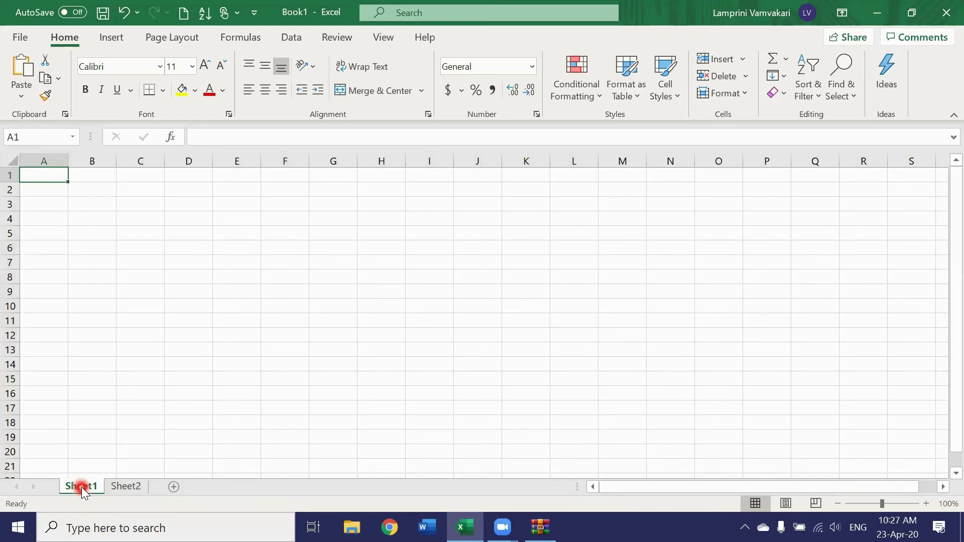
right_click(82, 487)
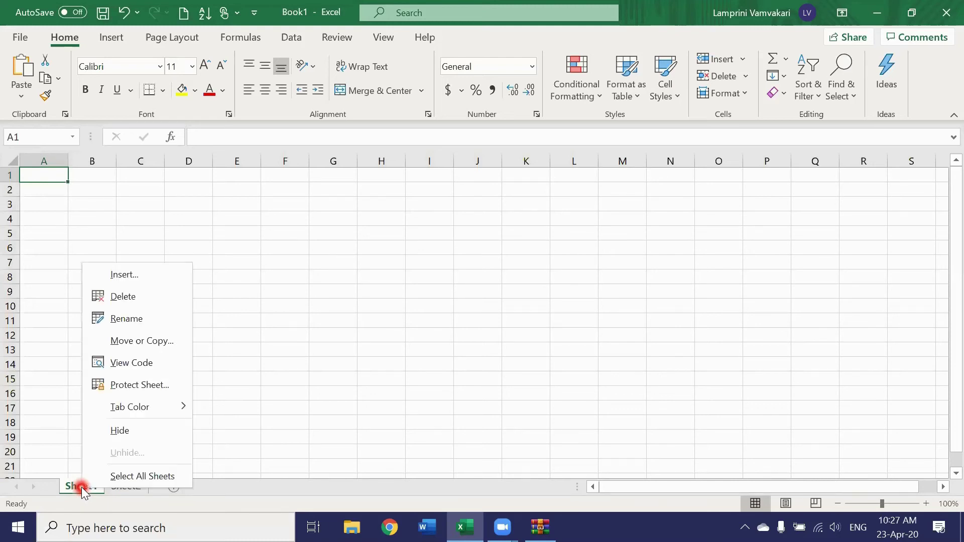
click(125, 324)
key(BackSpace)
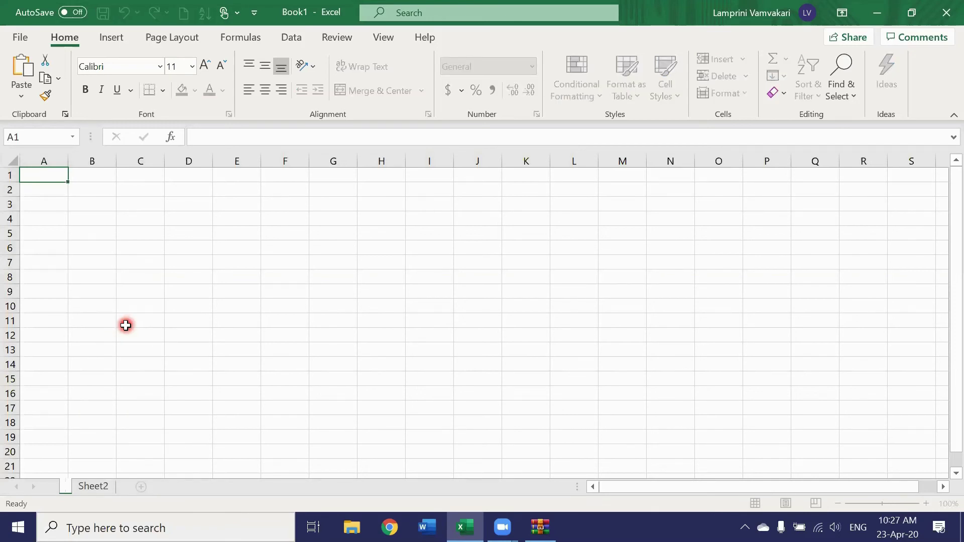
text(customers)
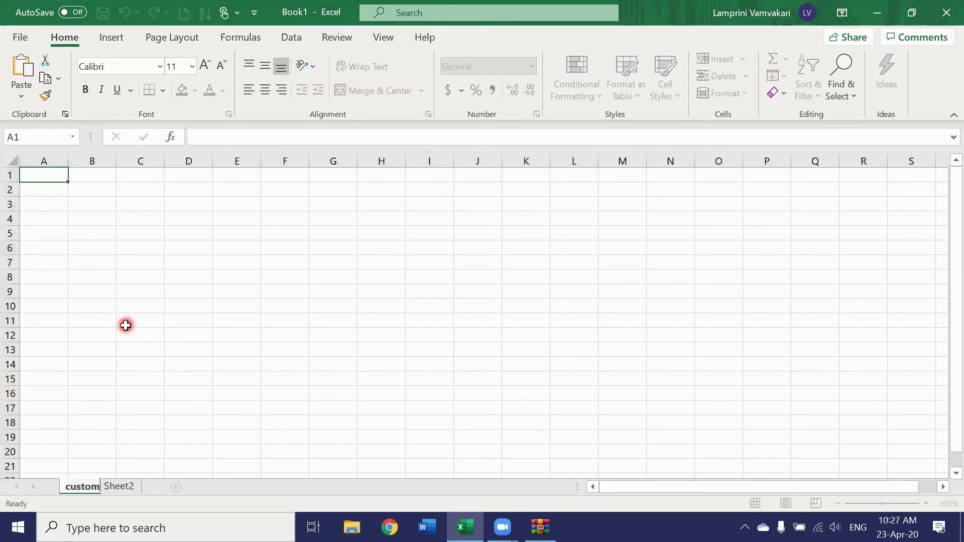
Rename the Sheet2 worksheet as suppliers
click(138, 485)
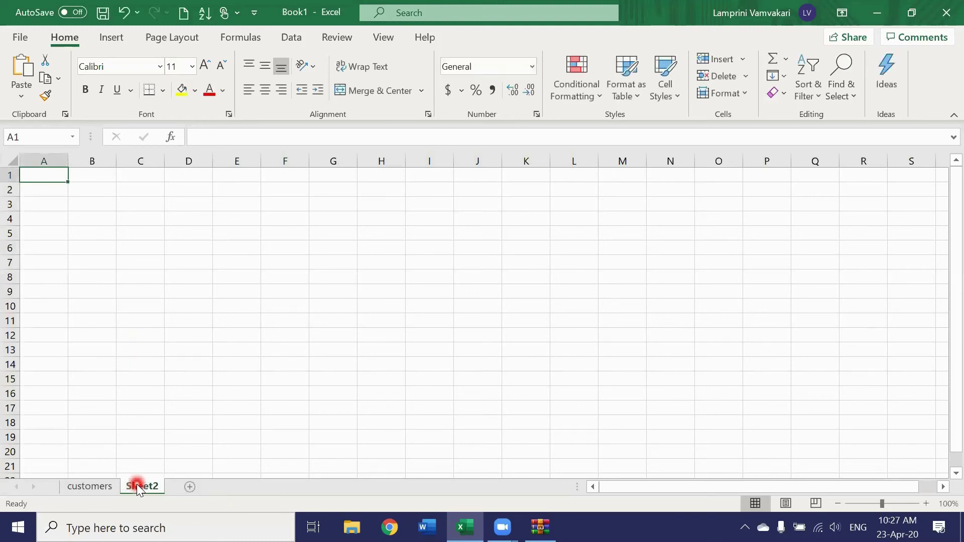
right_click(138, 486)
click(185, 321)
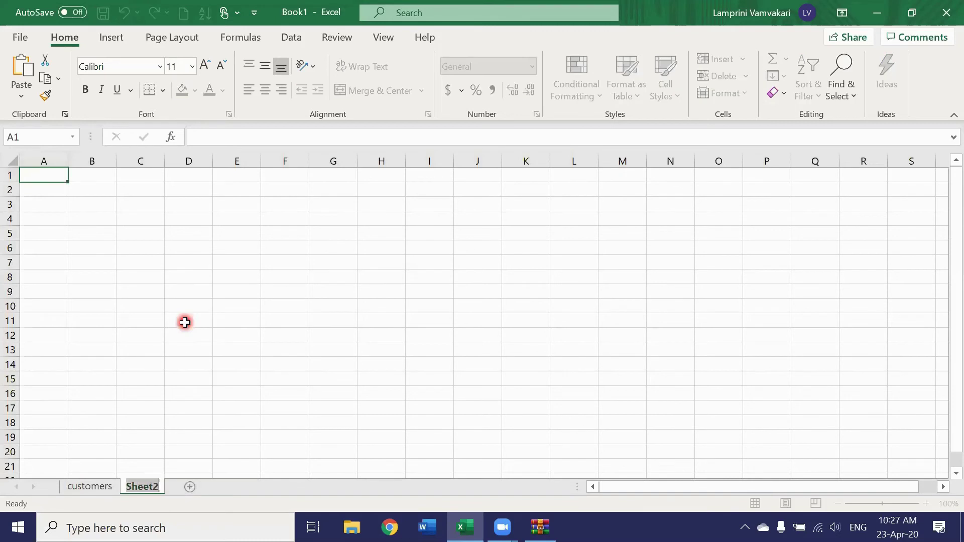
text(suppliers)
click(243, 469)
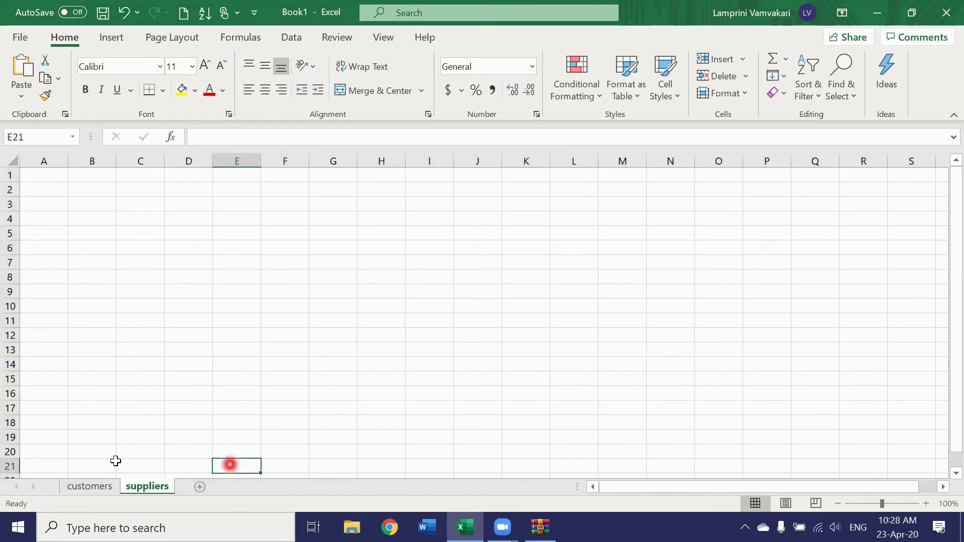
Enter the title CUSTOMERS in cell A1 of the customers worksheet
click(87, 485)
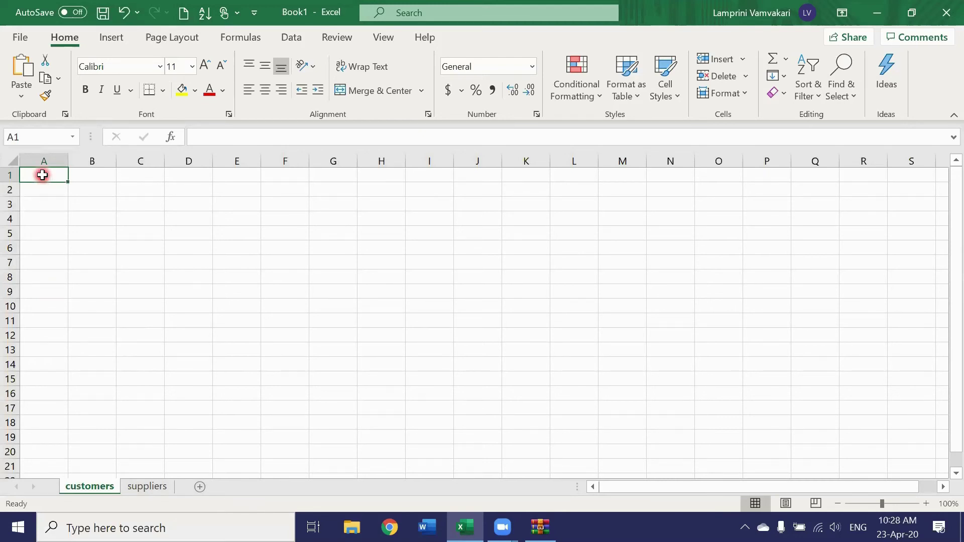
text(CUST)
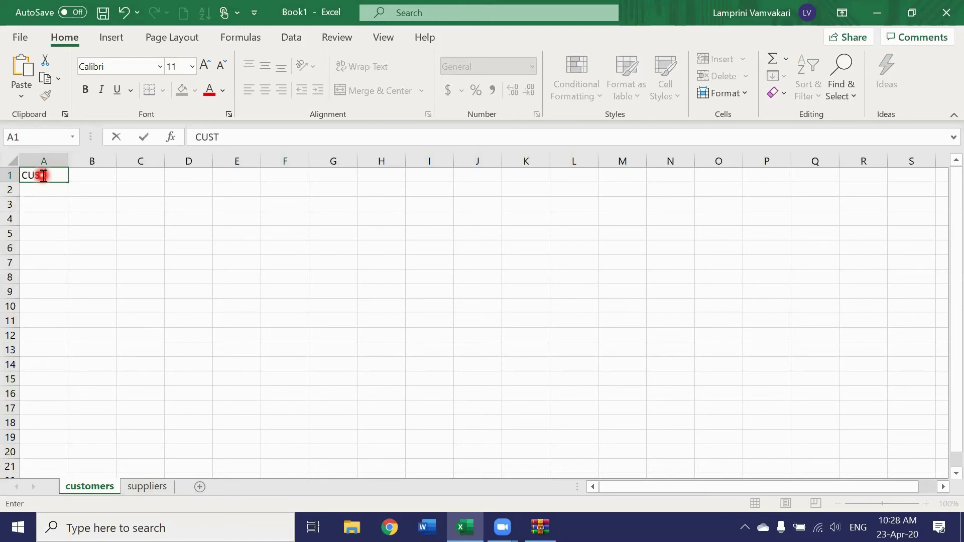
text(OMERS)
key(ctrl+Return)
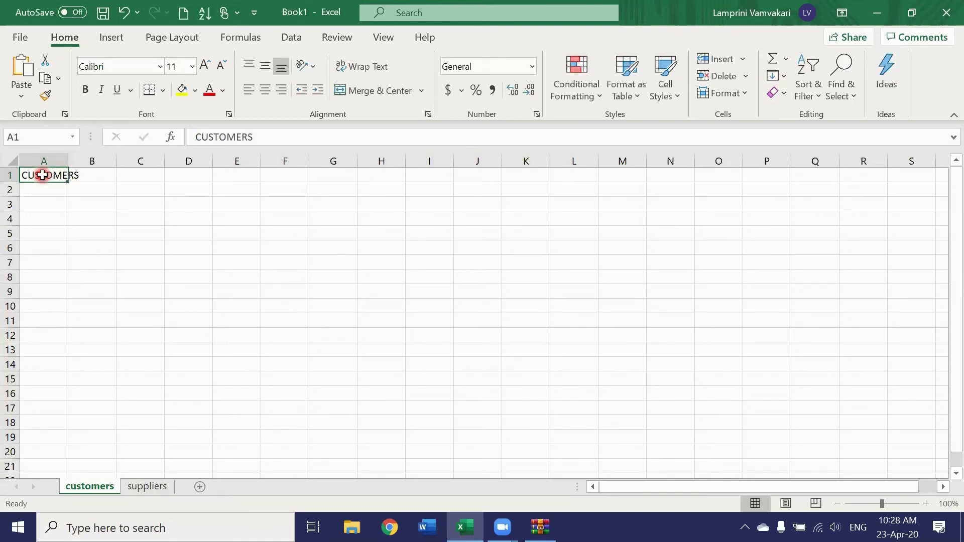
Enter the column headings NUMBER, SURNAME and FIRST NAME in cells A3 to C3
key(Down)
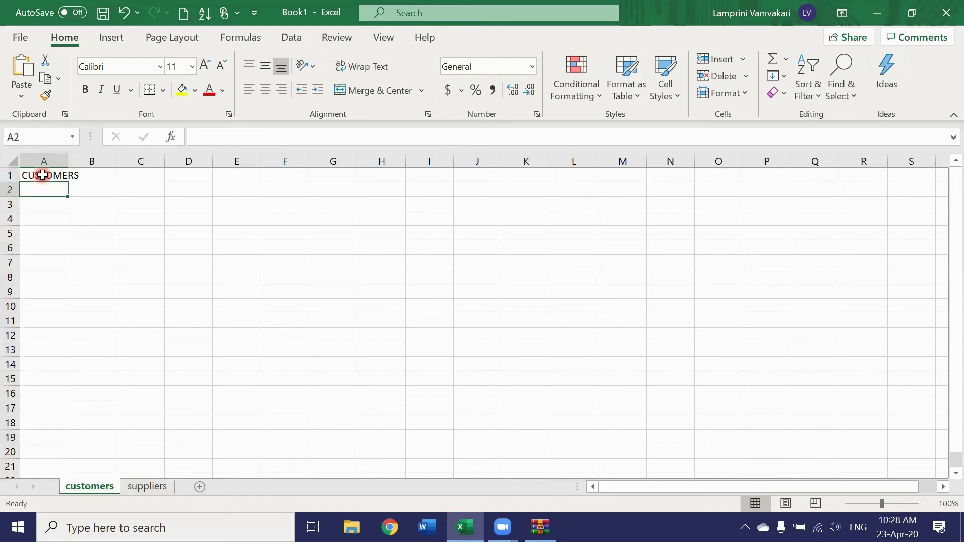
key(Down)
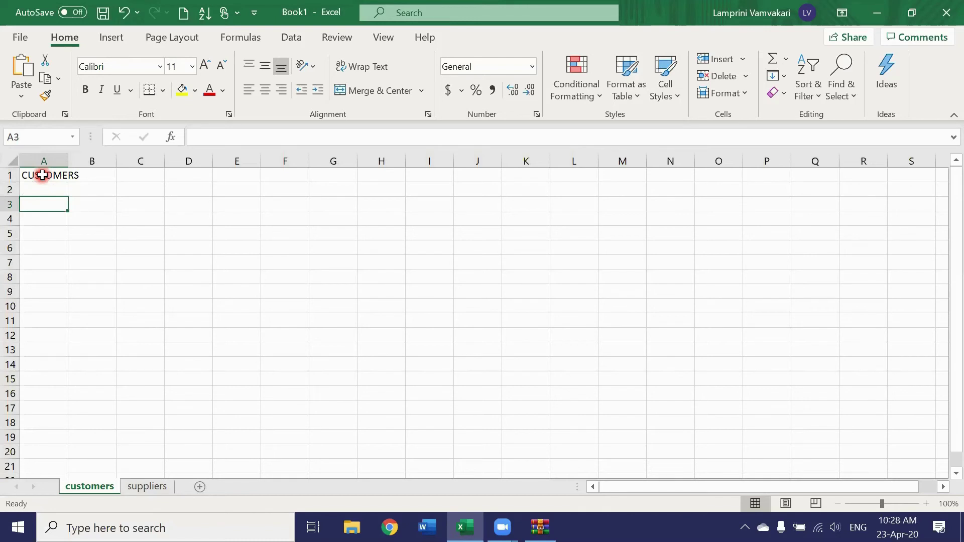
text(NUMBER)
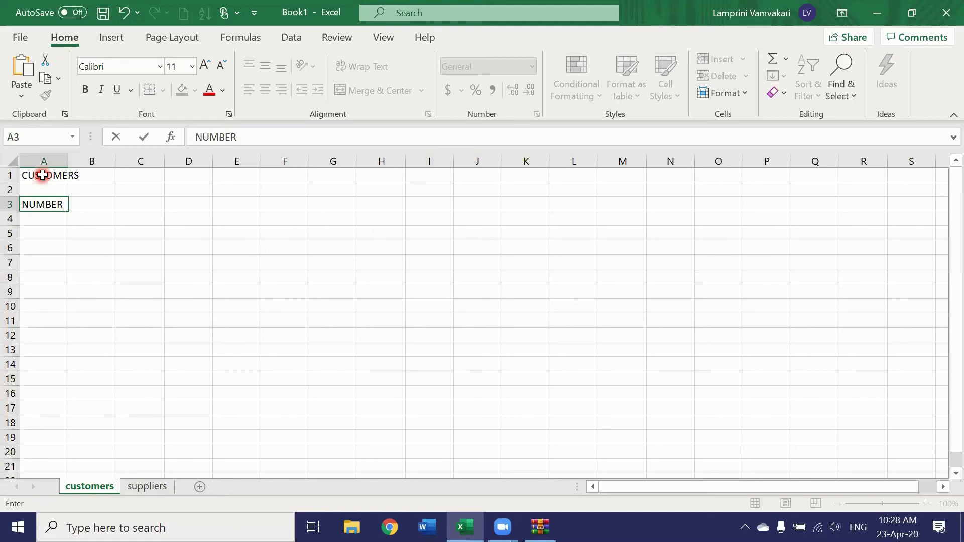
key(Tab)
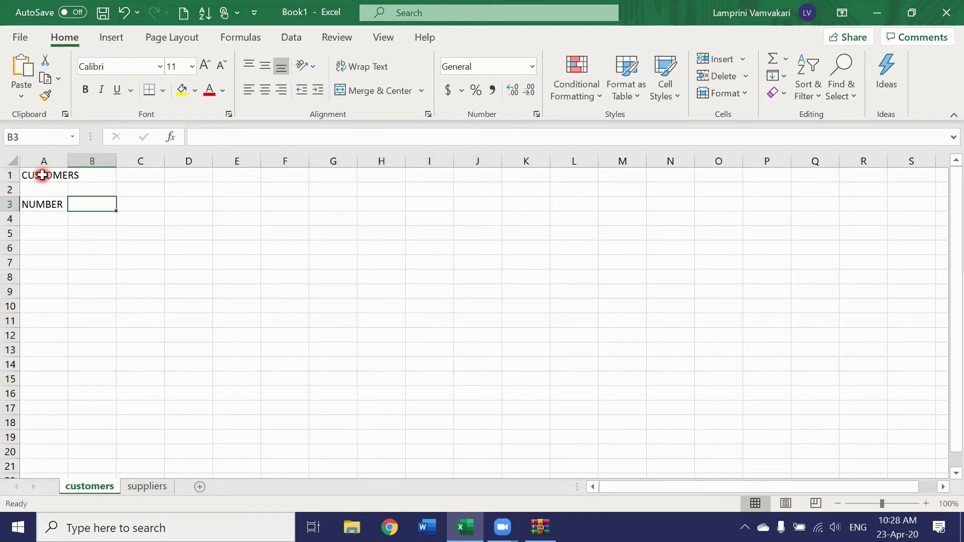
text(SURNAME)
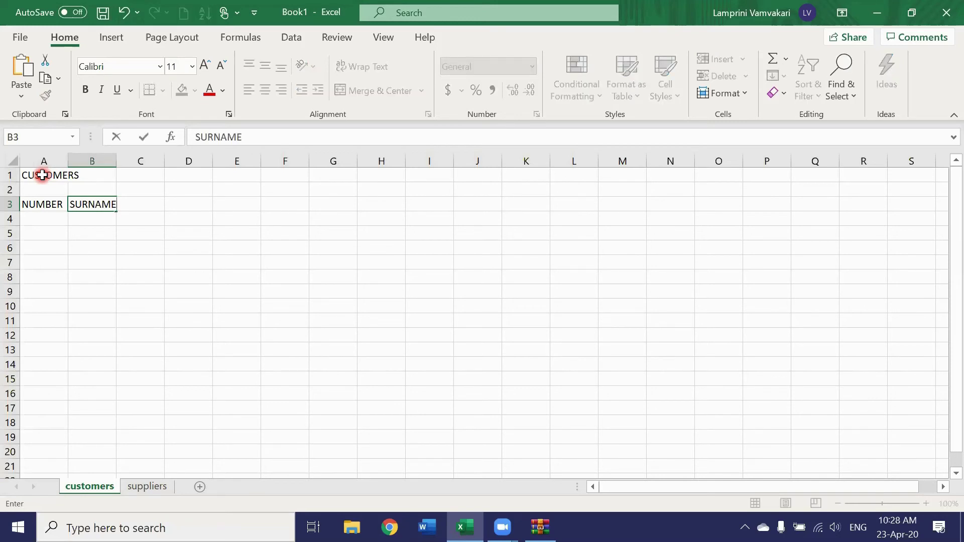
key(Tab)
text(FIRST NAME)
key(Tab)
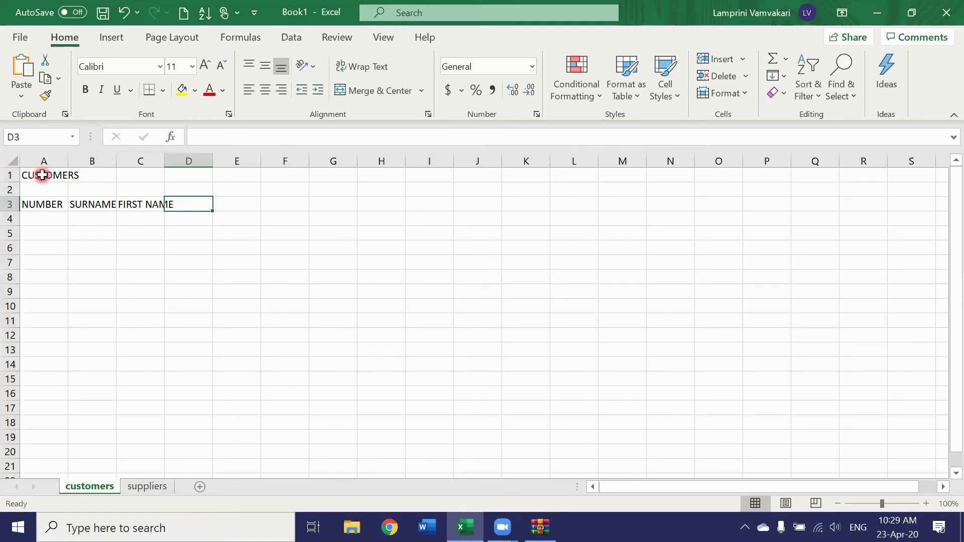
Complete the heading row with ADDRESS, BALANCE and DATE in cells D3 to F3
text(ADDRESS)
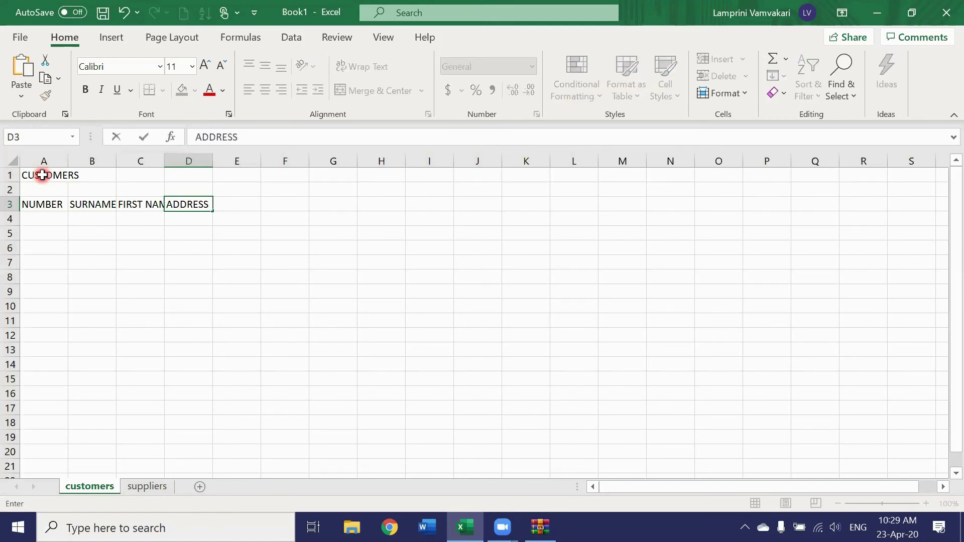
key(Tab)
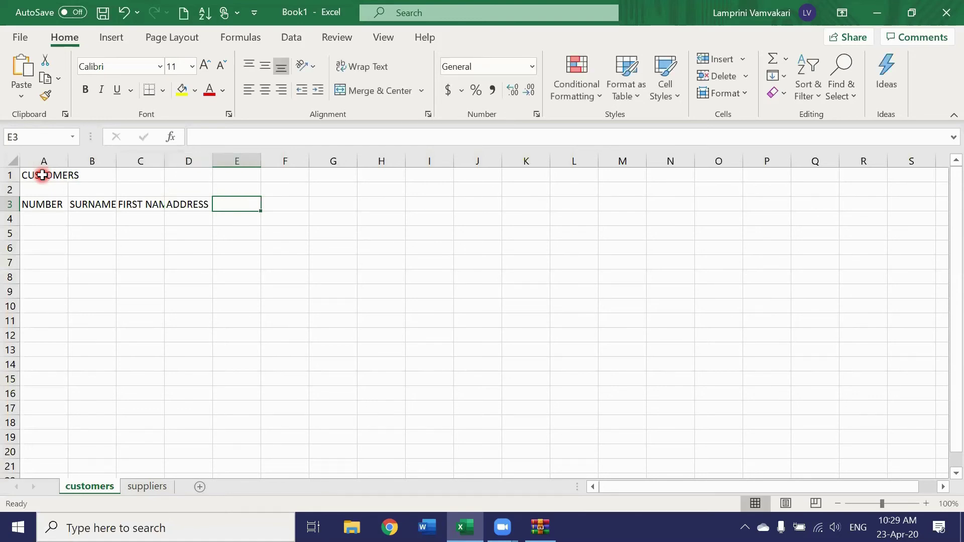
text(BALANCE)
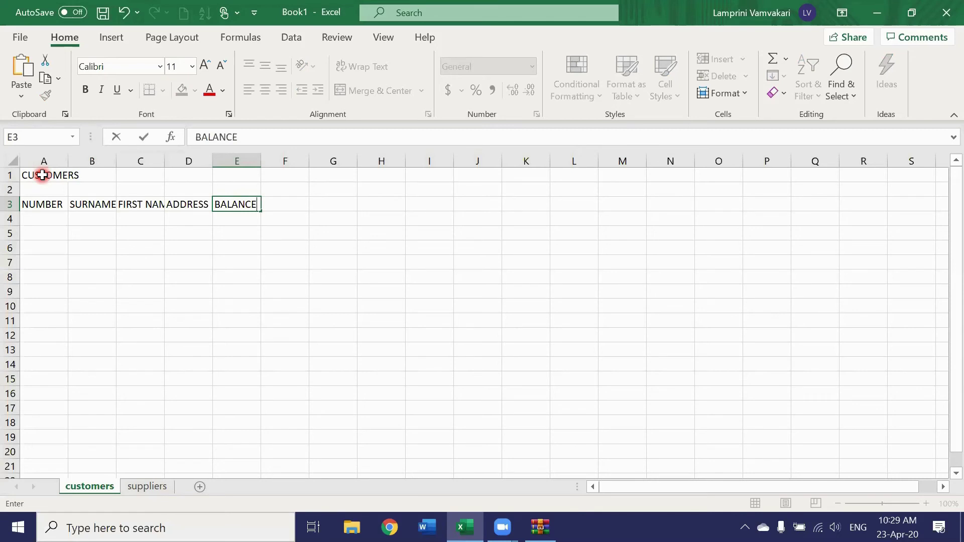
key(Tab)
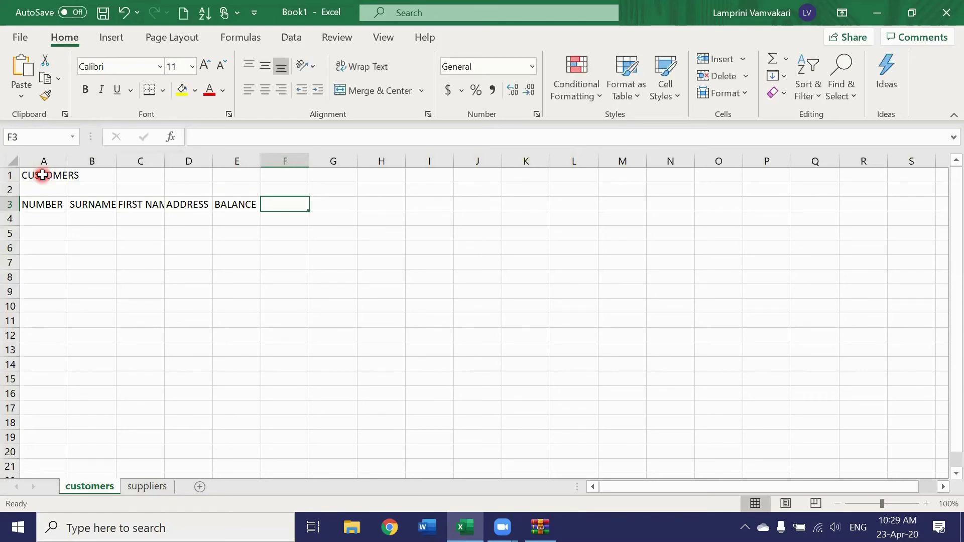
text(DATE)
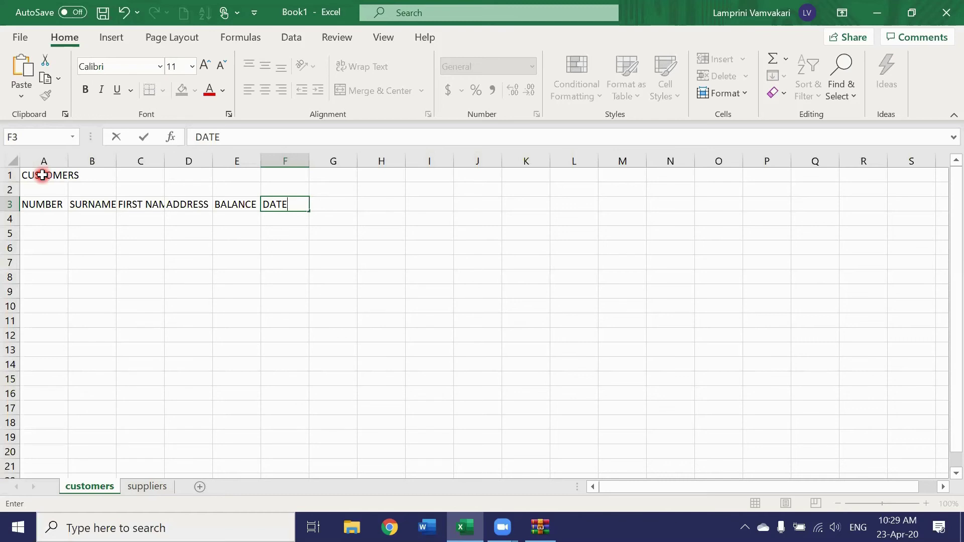
key(Return)
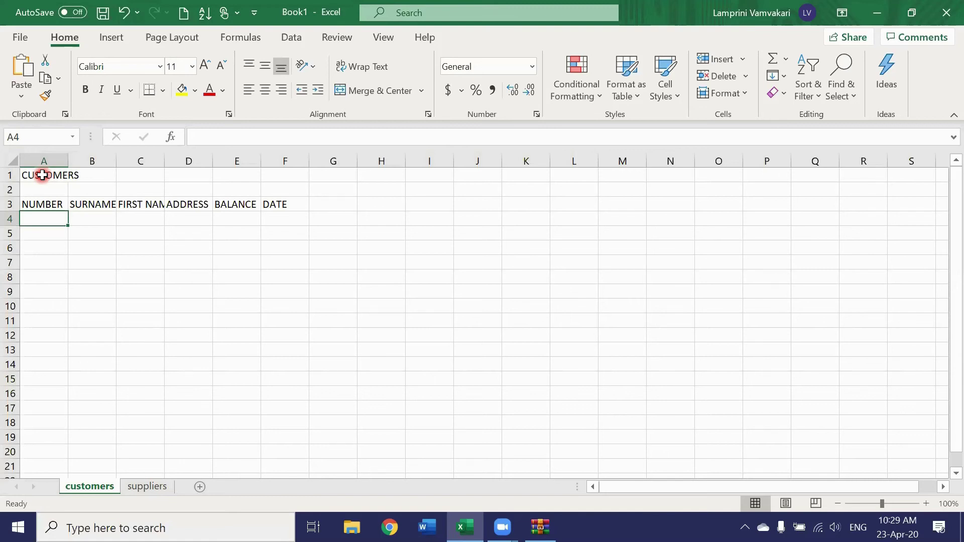
Fill in the first customer's number, surname, first name and street address in cells A4 to D4
text(1)
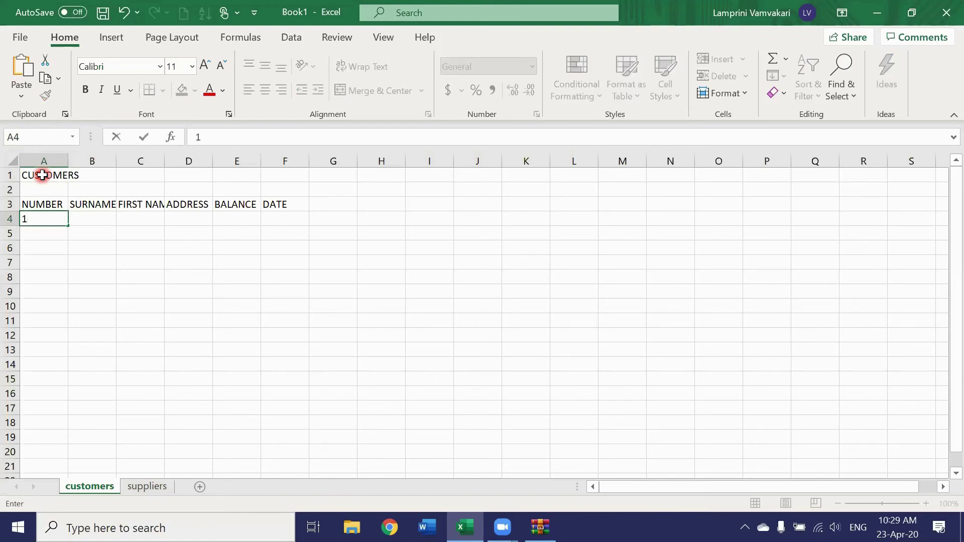
key(Tab)
text(Smith)
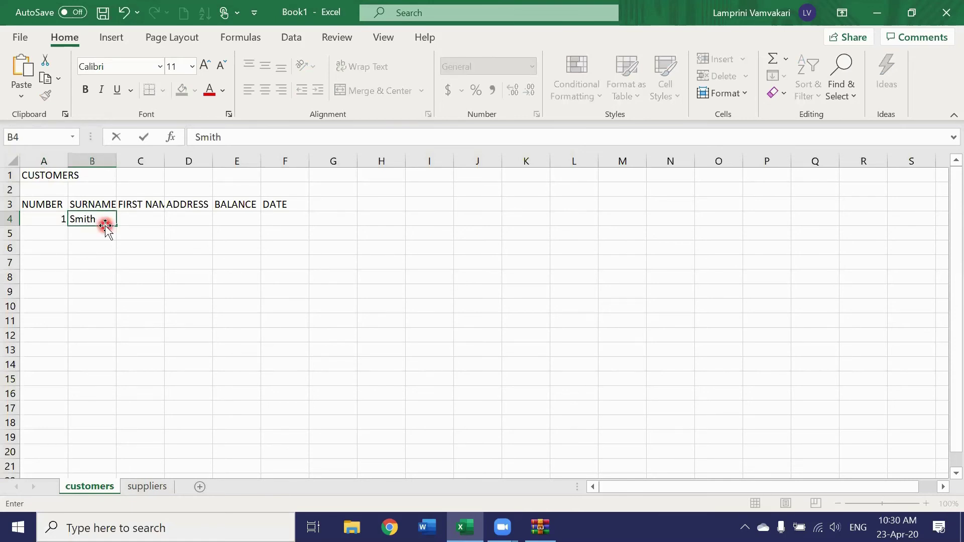
key(Tab)
text(George)
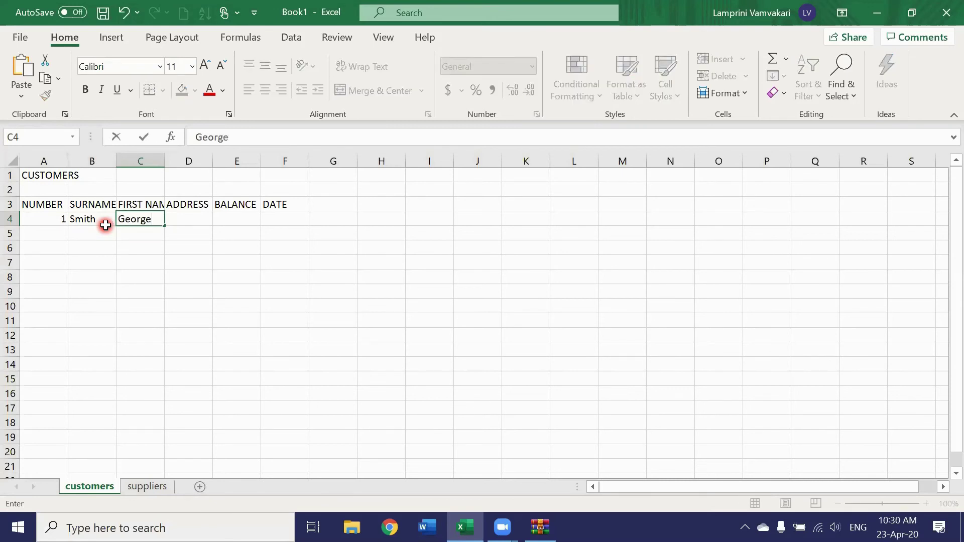
key(Tab)
text(1)
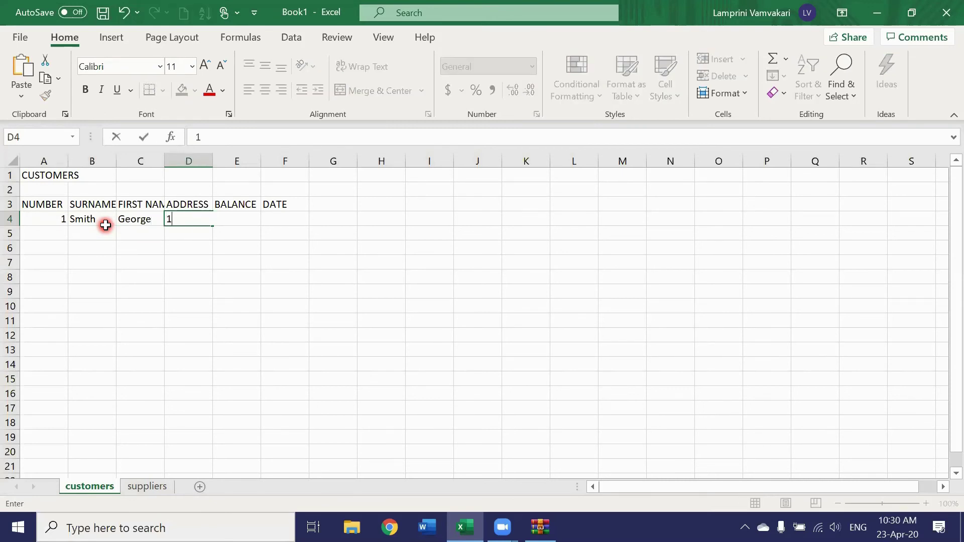
text(2 King Street)
key(Tab)
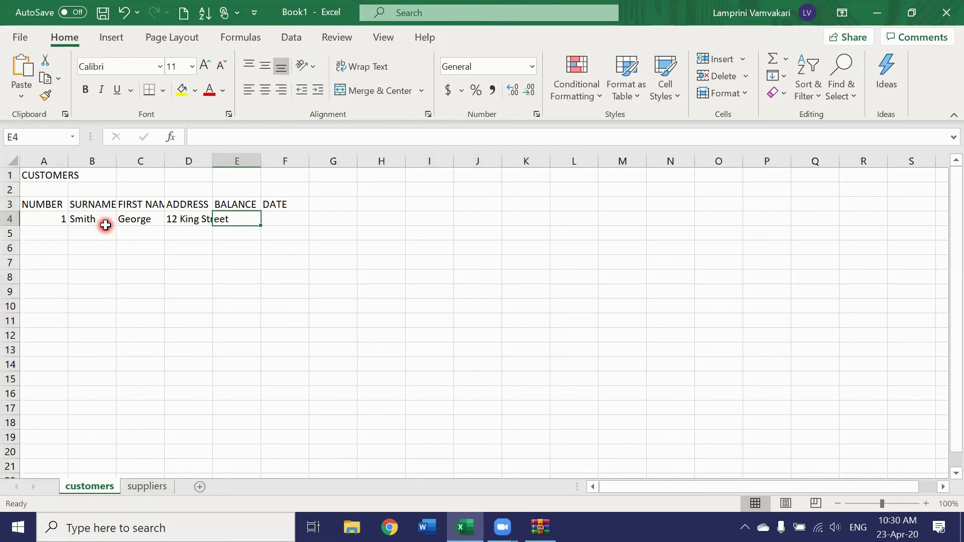
Insert the Euro Sign symbol in balance cell E4 and complete the amount as €1,245
key(ctrl+i)
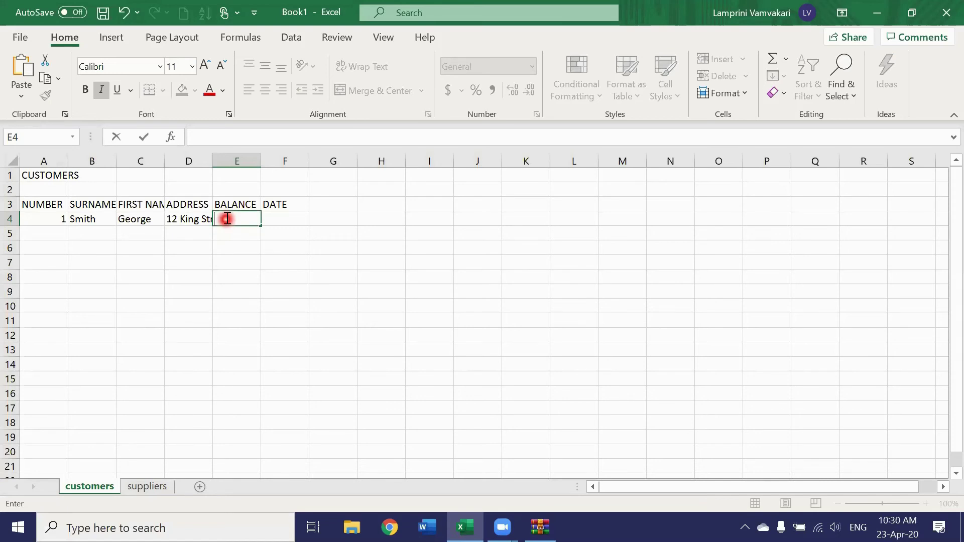
click(118, 38)
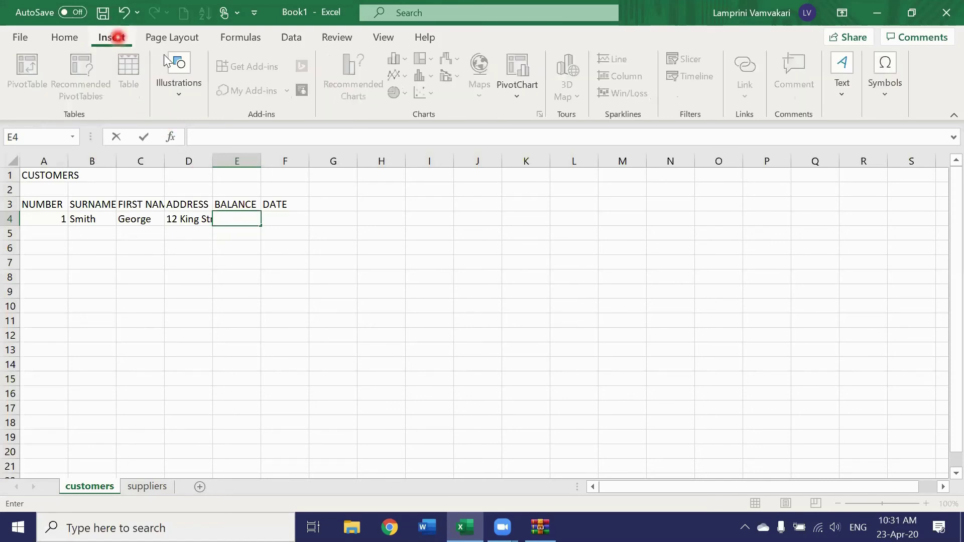
click(887, 92)
click(922, 137)
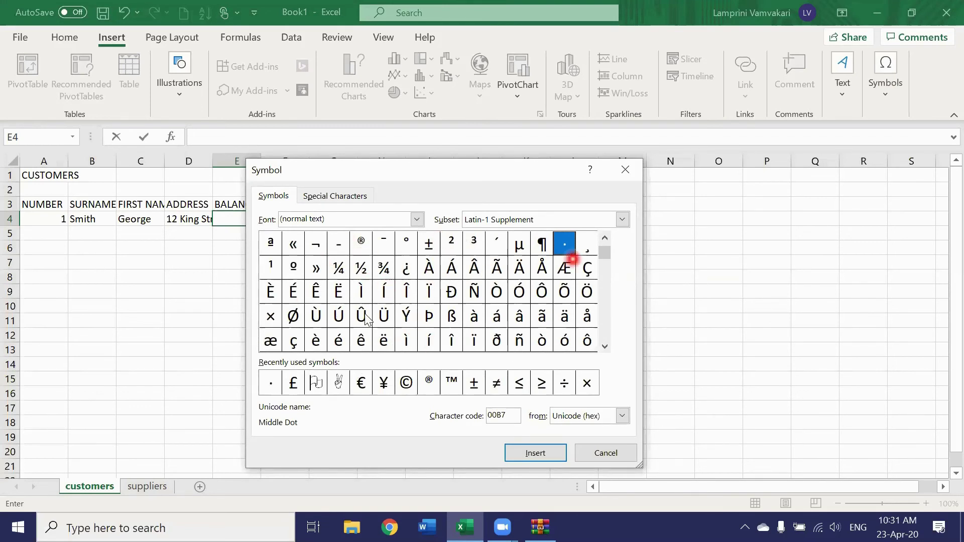
click(360, 382)
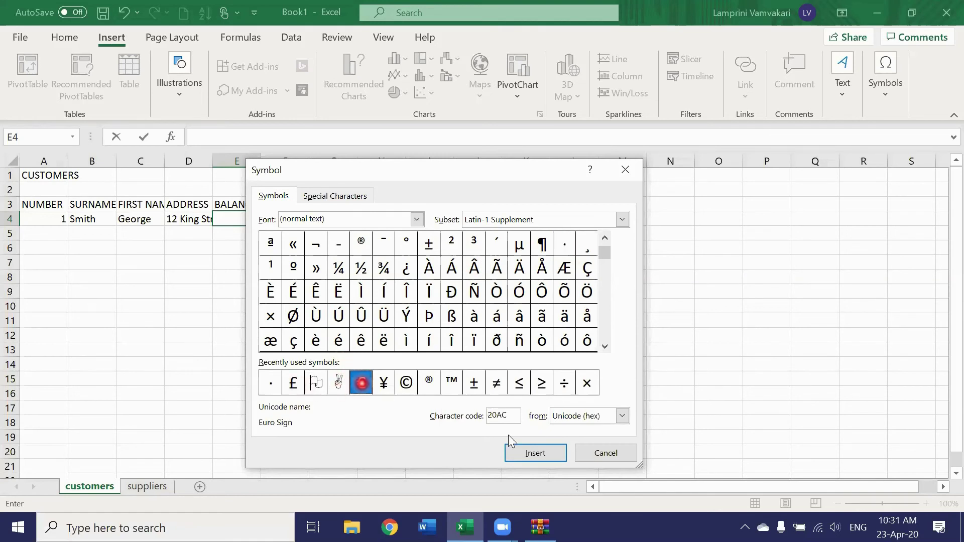
click(536, 451)
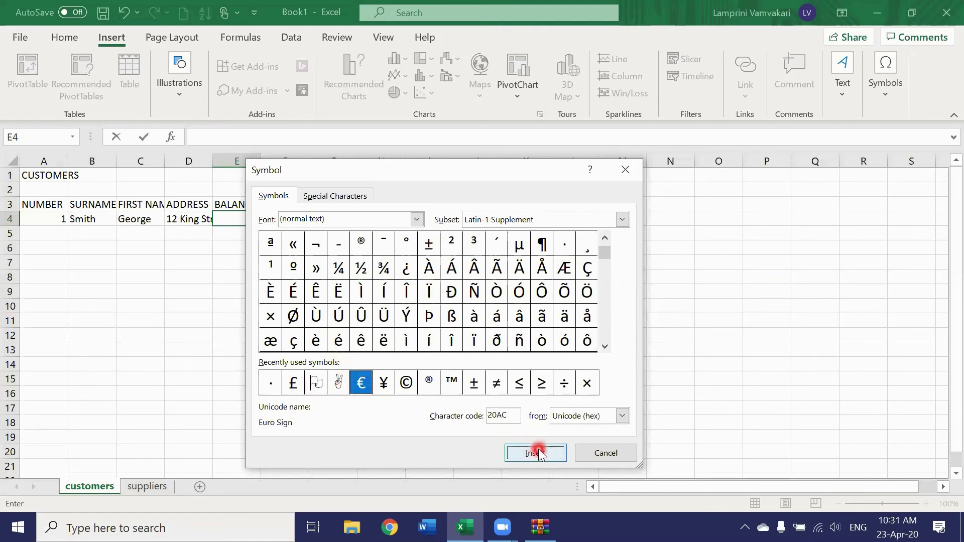
click(595, 452)
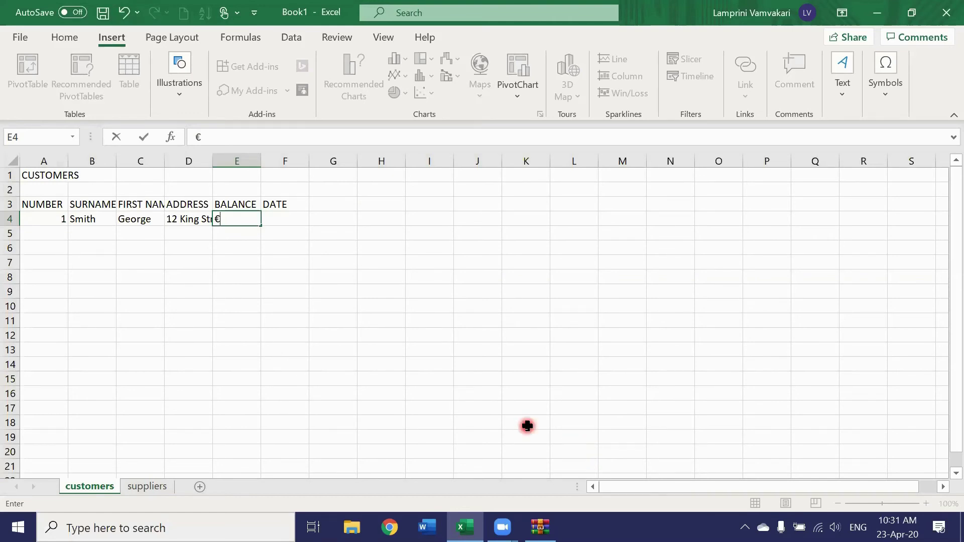
text(1,245)
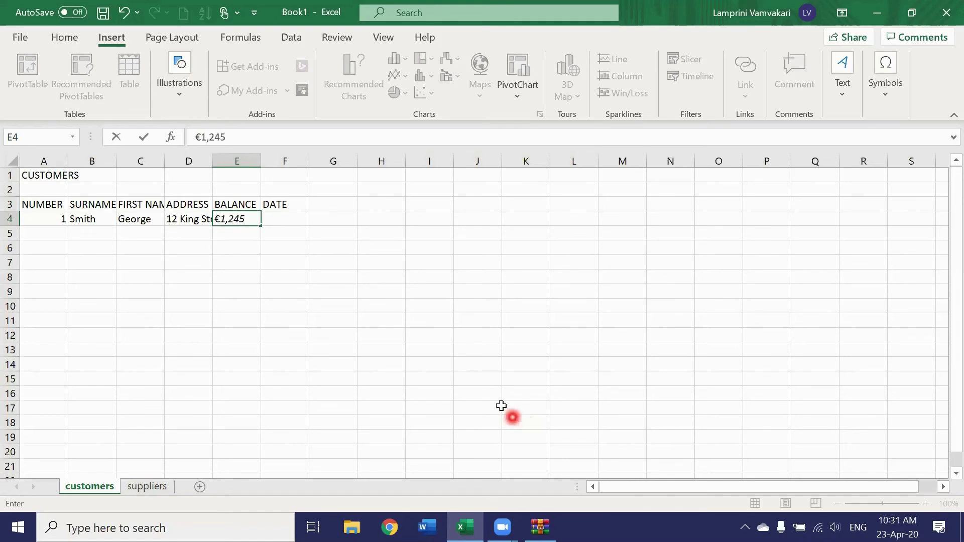
key(Tab)
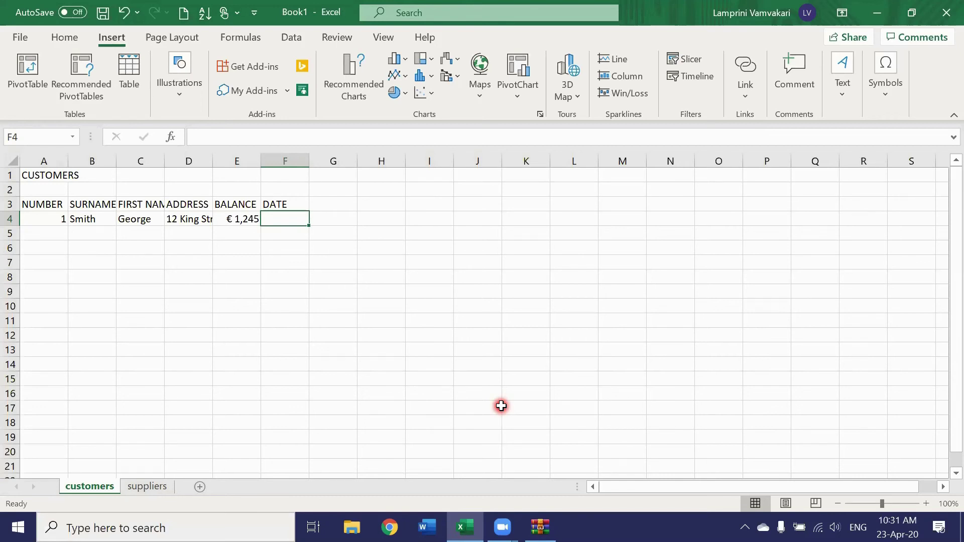
Enter the date 24/04/2020 for the first customer in cell F4
text(24)
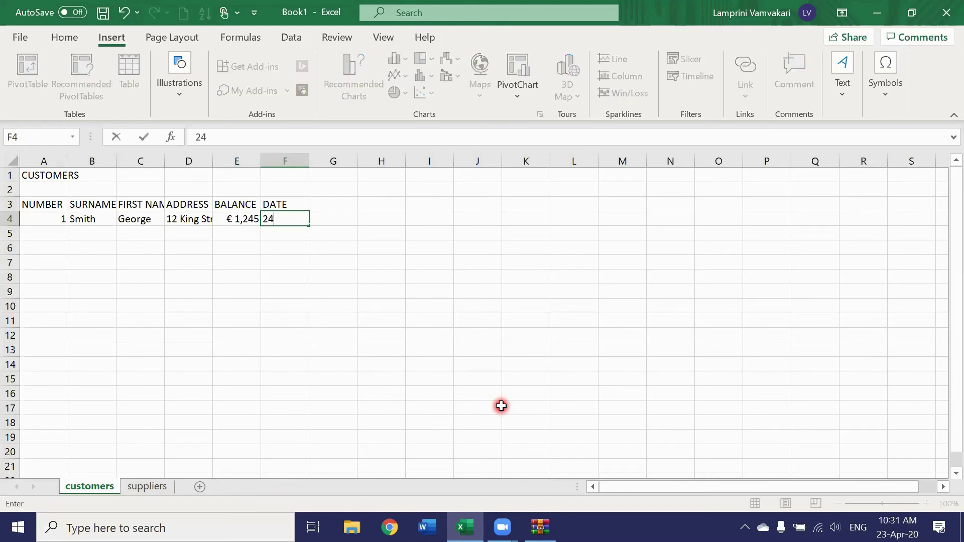
text(/04/202)
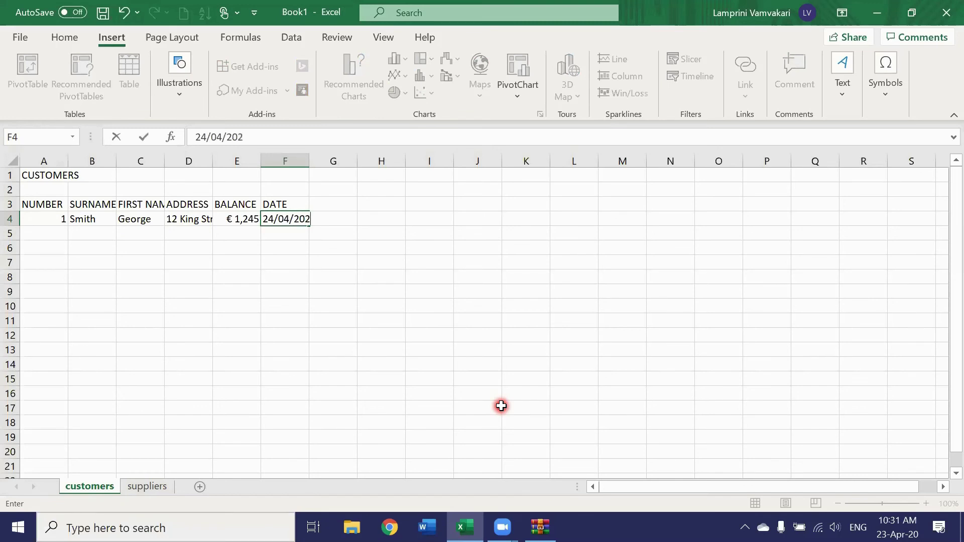
text(0)
key(ctrl+Return)
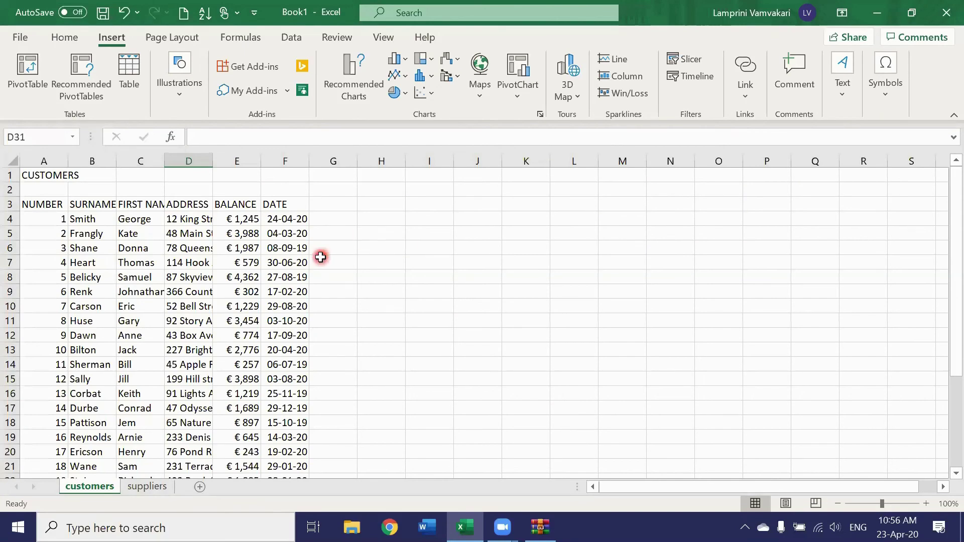
Merge and center the CUSTOMERS title across cells A1 to F1
scroll(320, 257, down, 5)
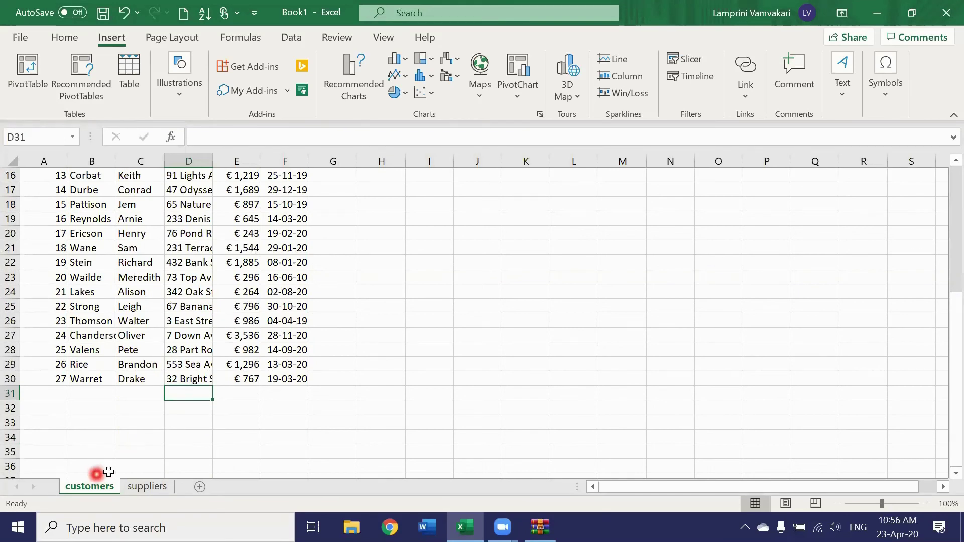
scroll(359, 368, up, 5)
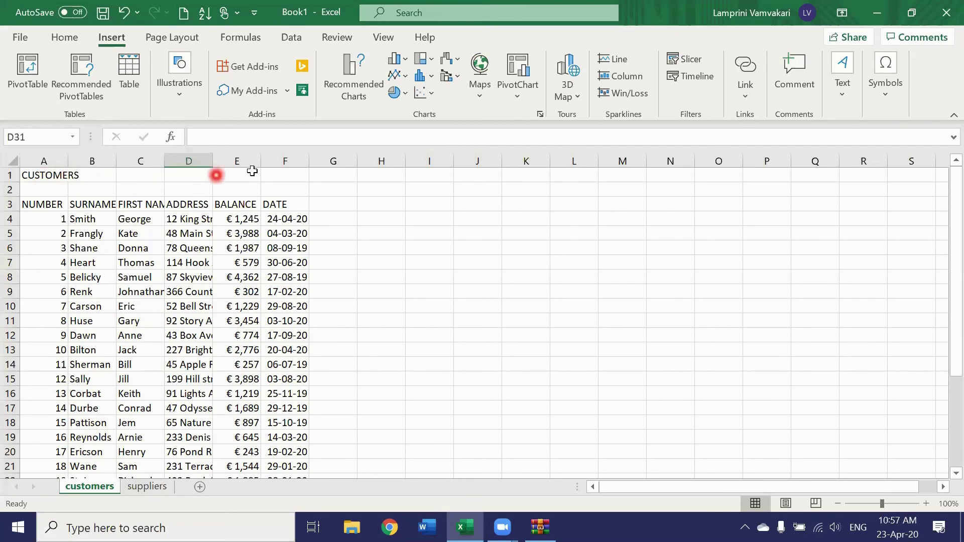
click(88, 203)
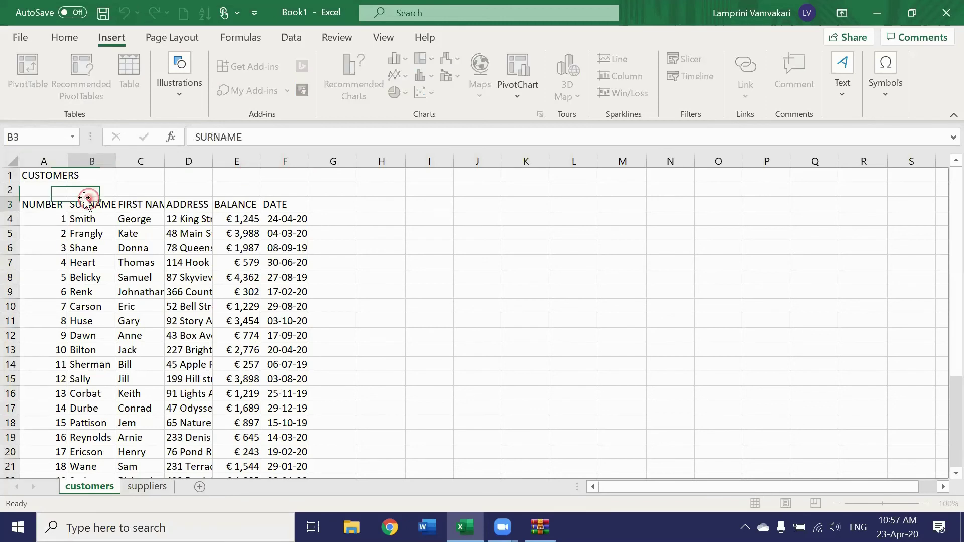
click(37, 176)
drag(34, 173, 288, 174)
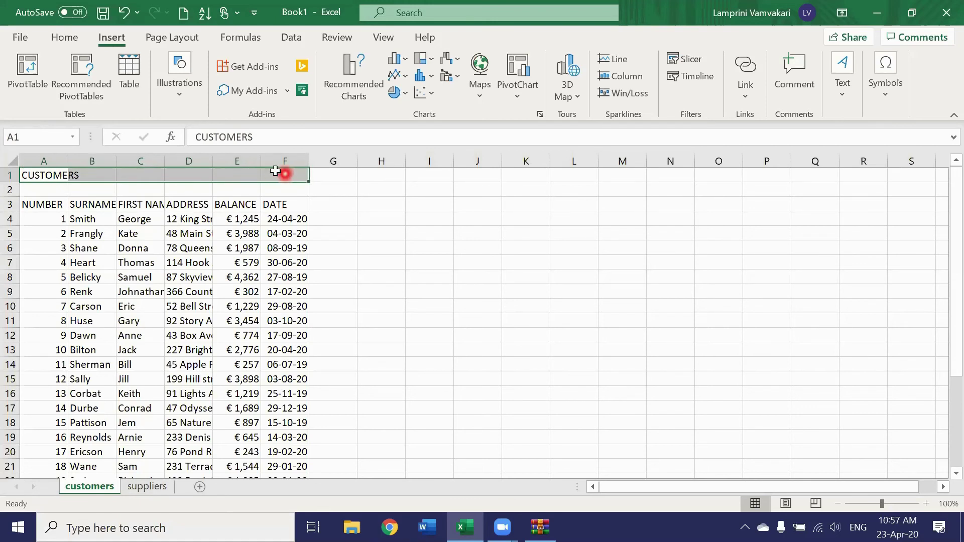
click(65, 37)
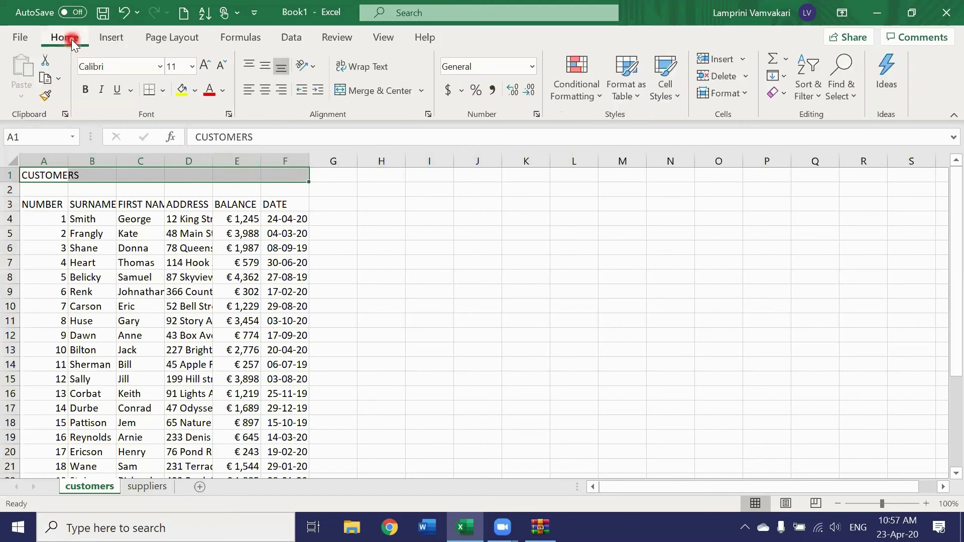
click(385, 89)
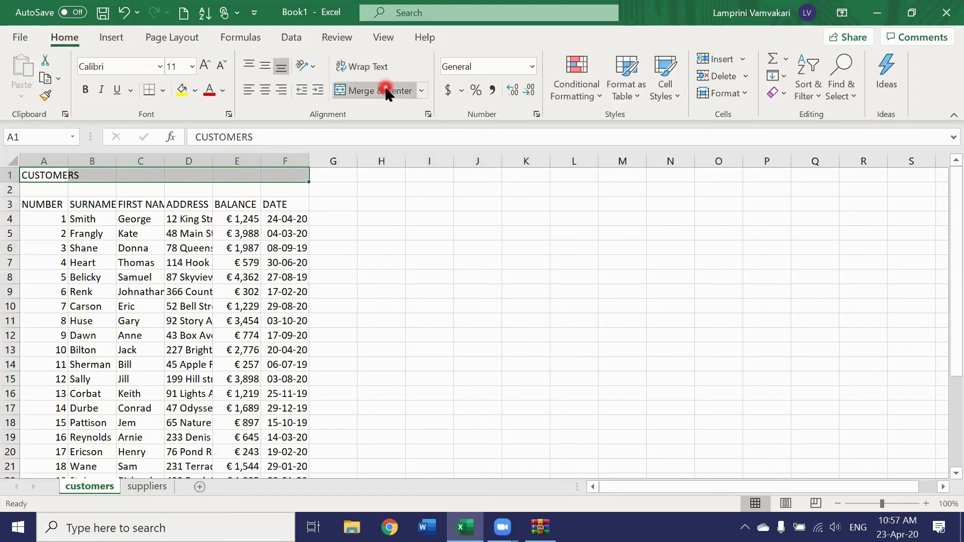
click(386, 92)
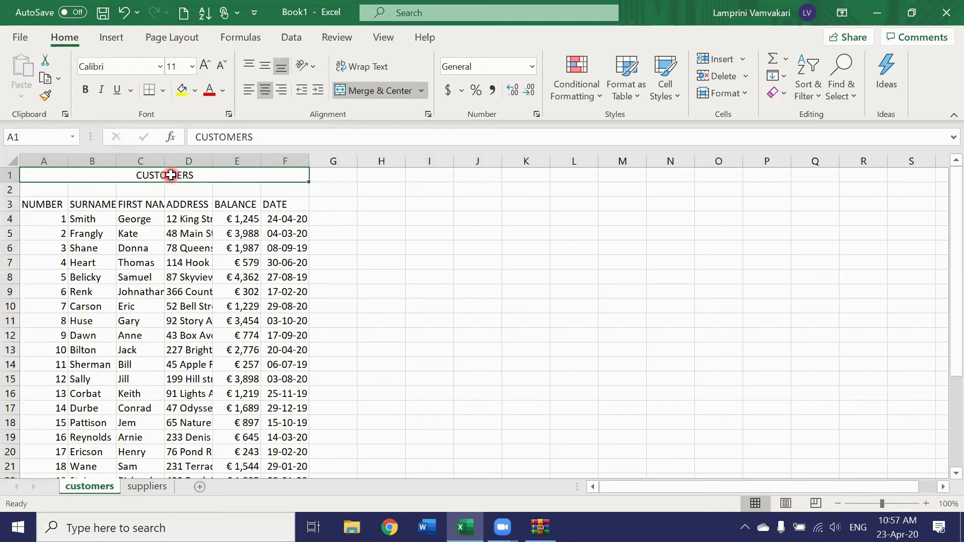
Format the merged CUSTOMERS title as bold, font size 18, in a dark blue font colour
click(192, 66)
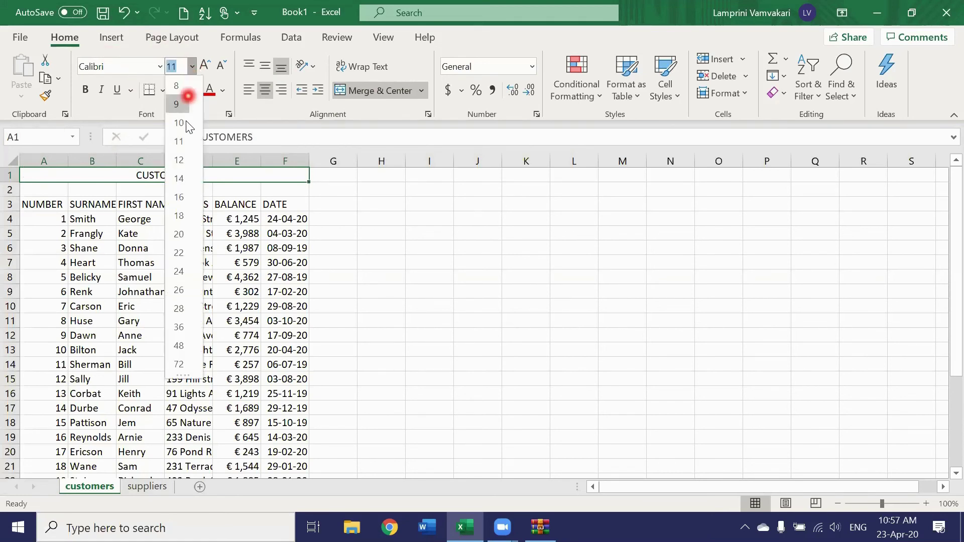
click(190, 215)
click(89, 92)
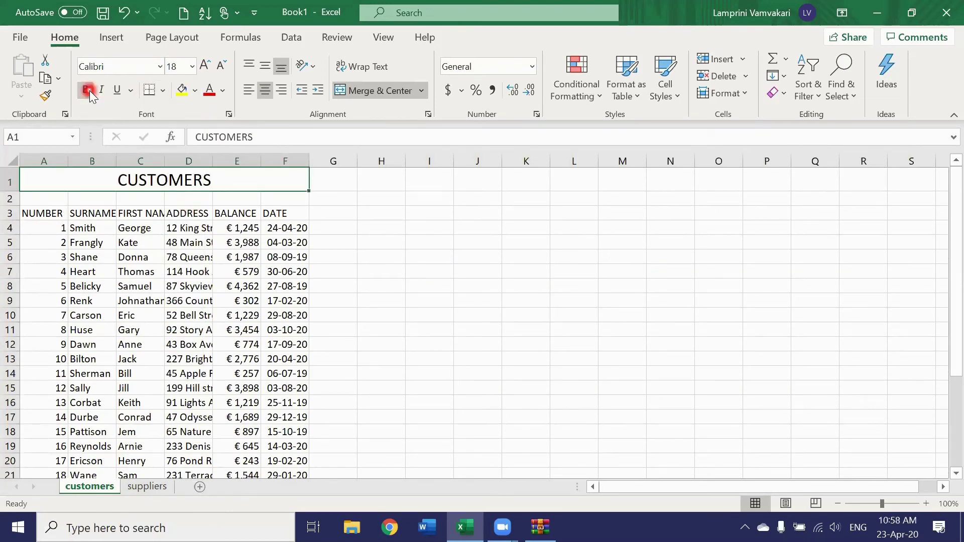
click(211, 91)
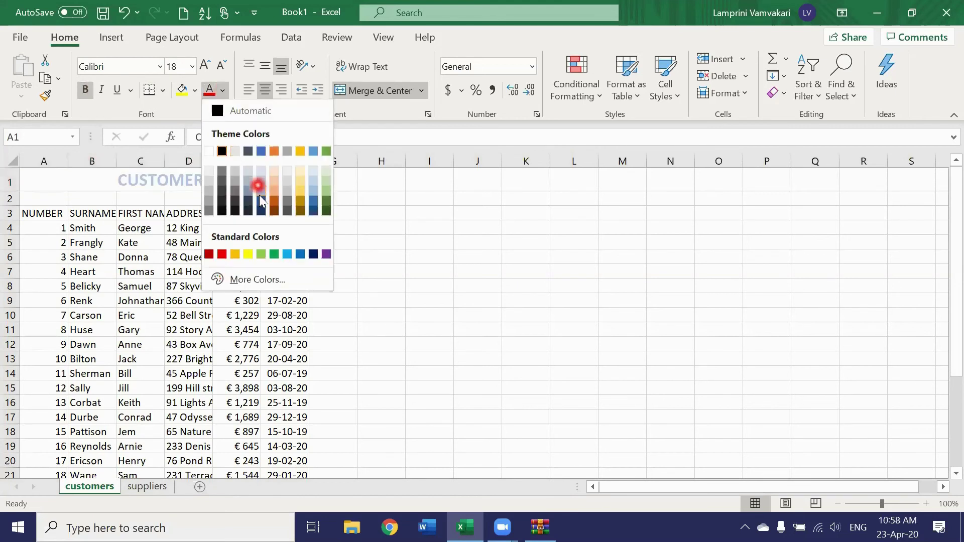
click(260, 199)
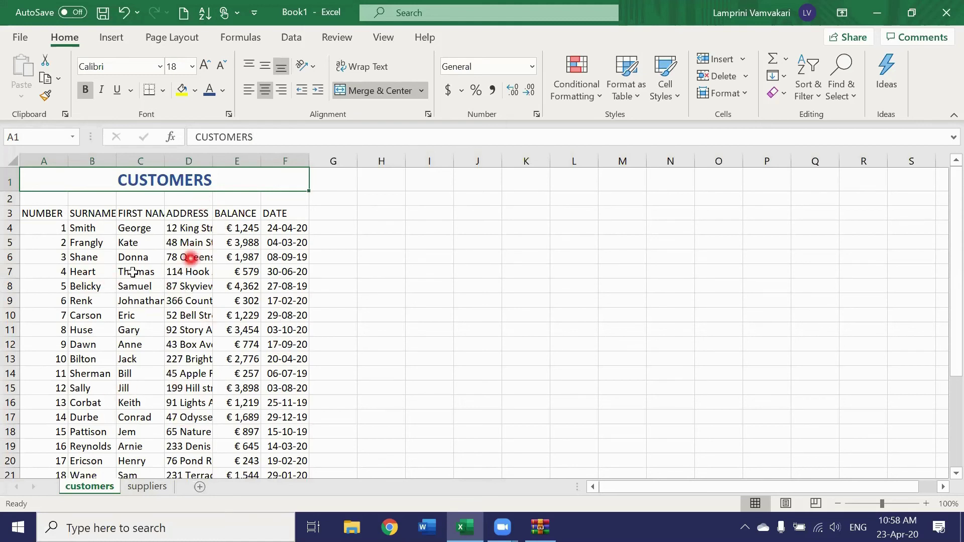
AutoFit the width of the SURNAME column B and check that all surnames fit down to the last record
scroll(200, 387, down, 3)
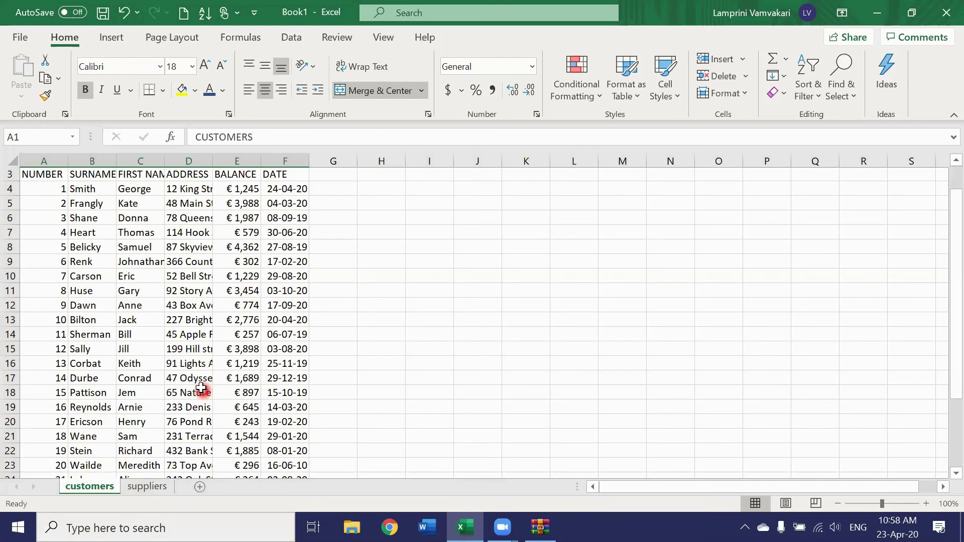
scroll(200, 387, down, 2)
scroll(199, 384, up, 5)
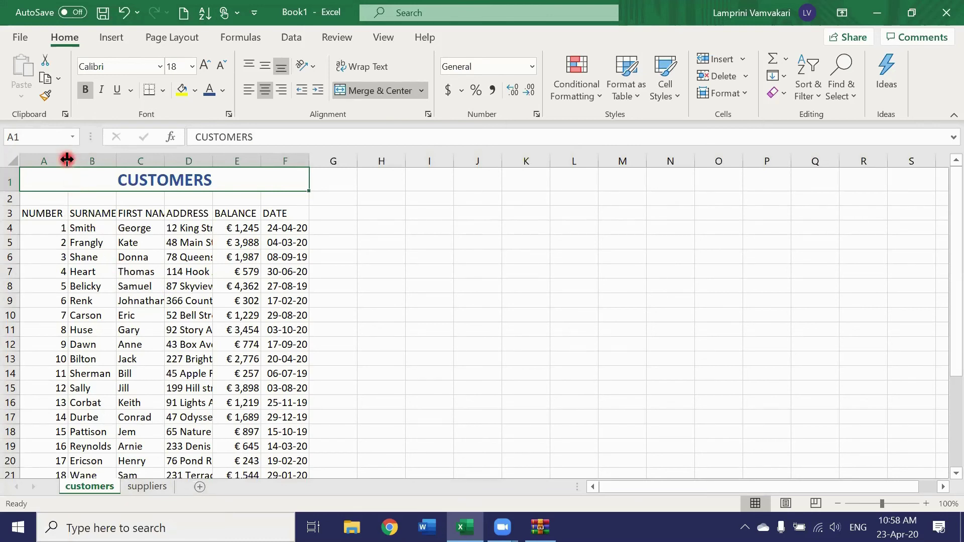
mouse_move(67, 159)
mouse_down()
mouse_move(45, 158)
mouse_move(68, 159)
mouse_up()
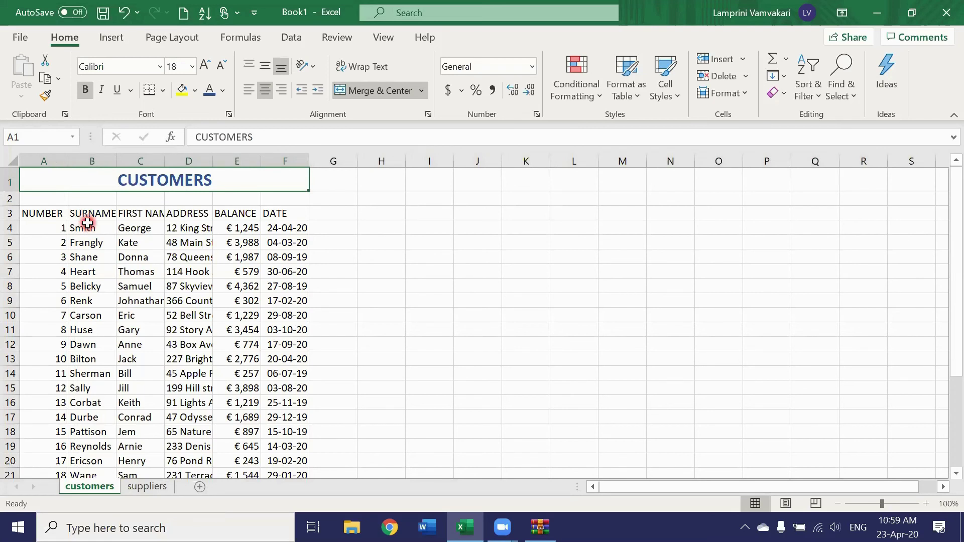
double_click(116, 159)
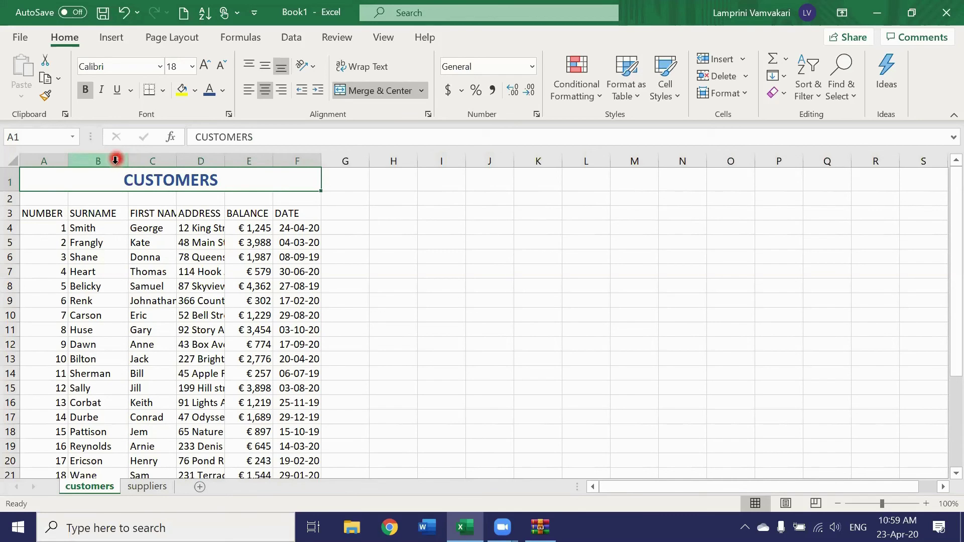
scroll(109, 226, down, 4)
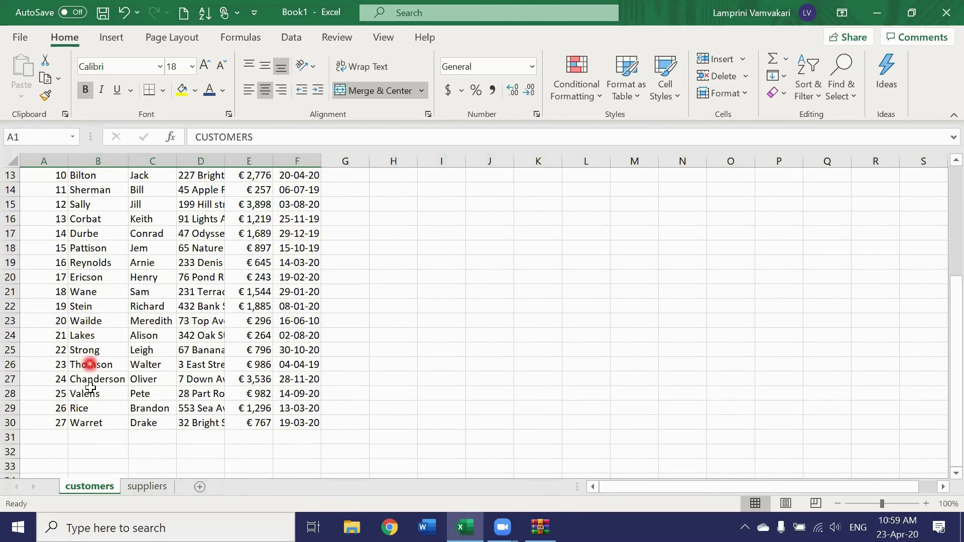
scroll(114, 247, up, 4)
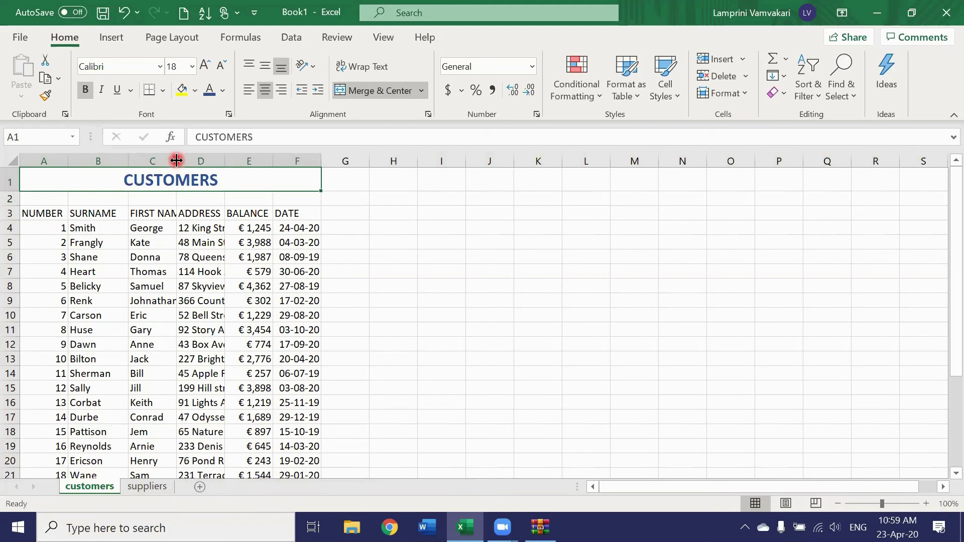
AutoFit the widths of columns C to F so the first names, addresses, balances and dates fit
double_click(177, 160)
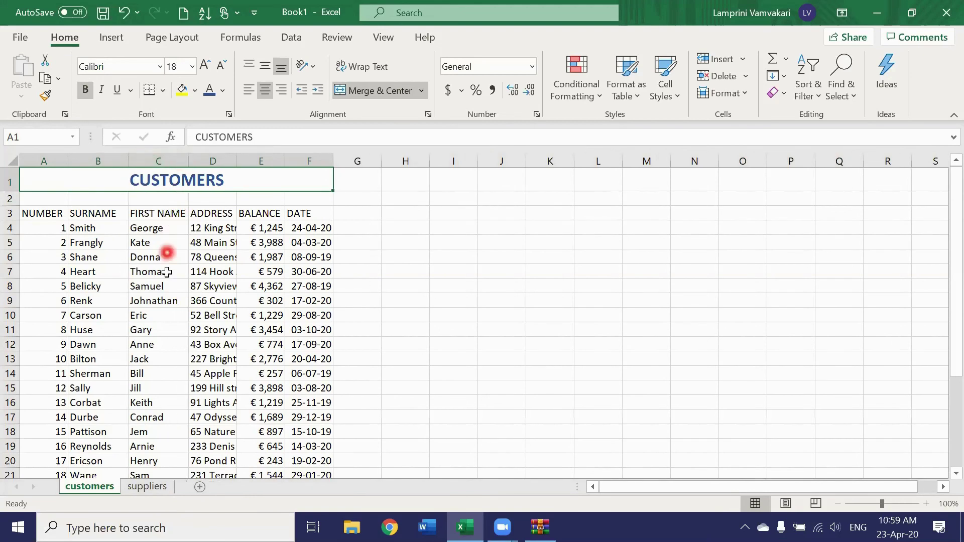
scroll(160, 316, down, 5)
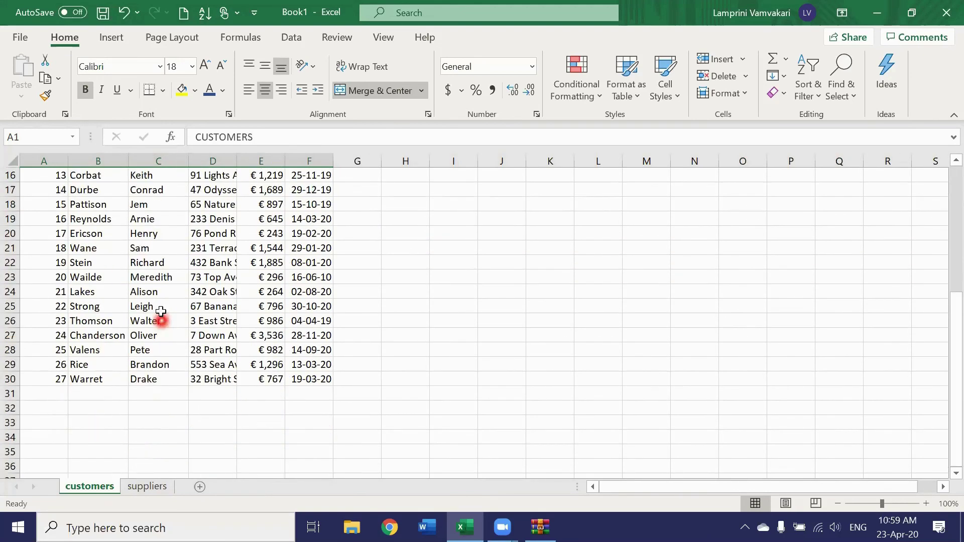
scroll(161, 314, up, 5)
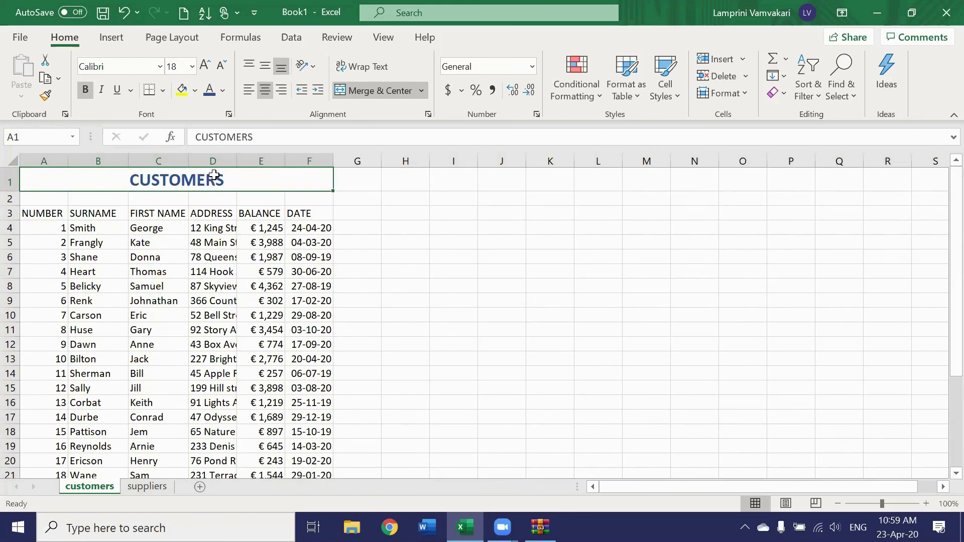
double_click(236, 159)
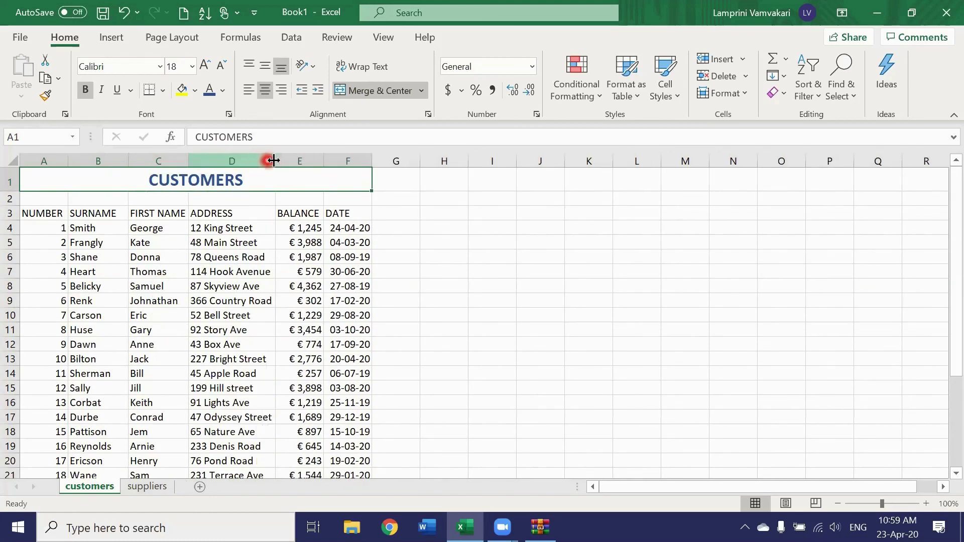
double_click(322, 161)
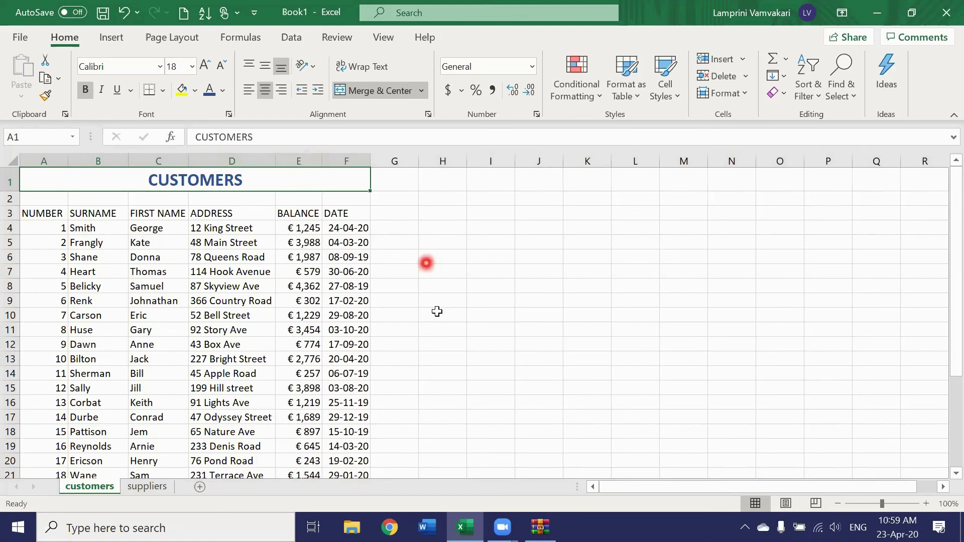
double_click(371, 161)
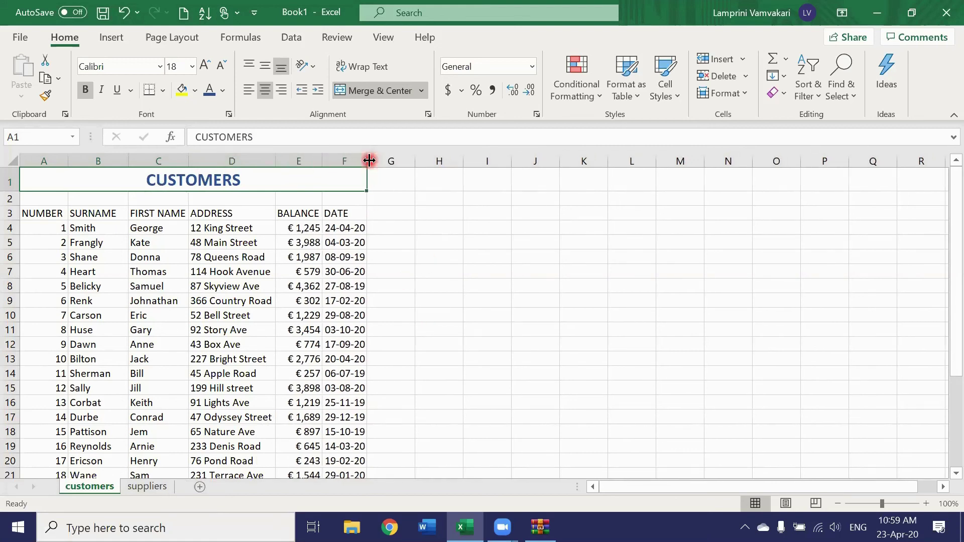
scroll(361, 317, down, 4)
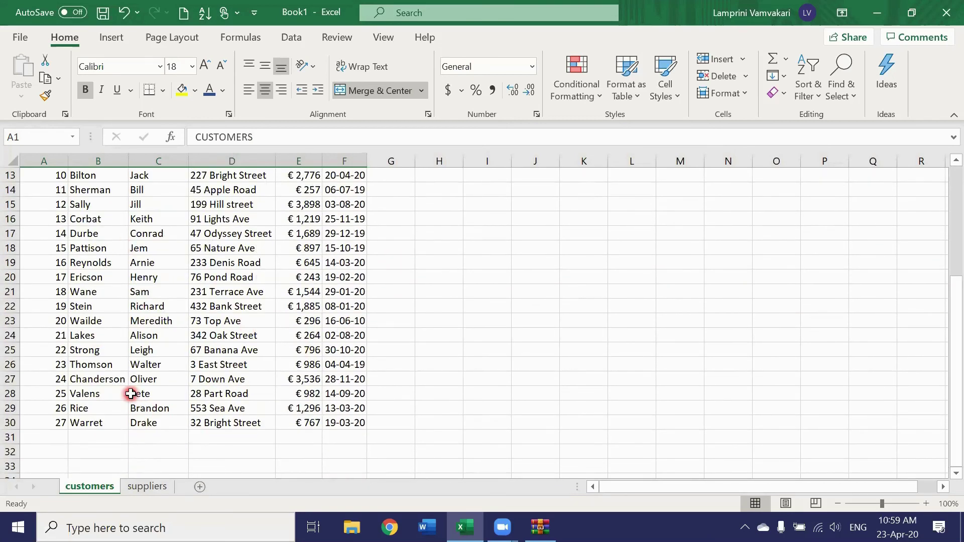
scroll(130, 393, up, 4)
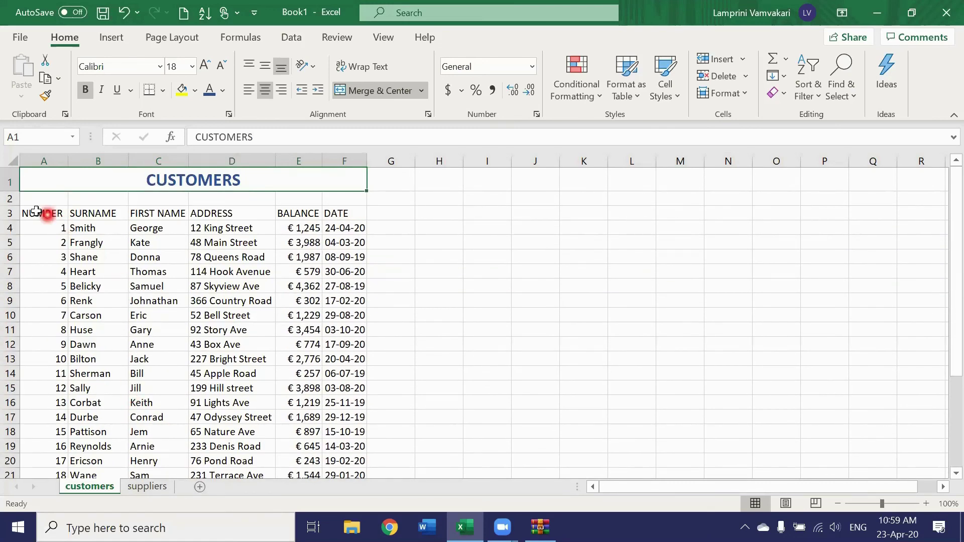
Make the column headings in row 3 bold and center them horizontally
click(10, 213)
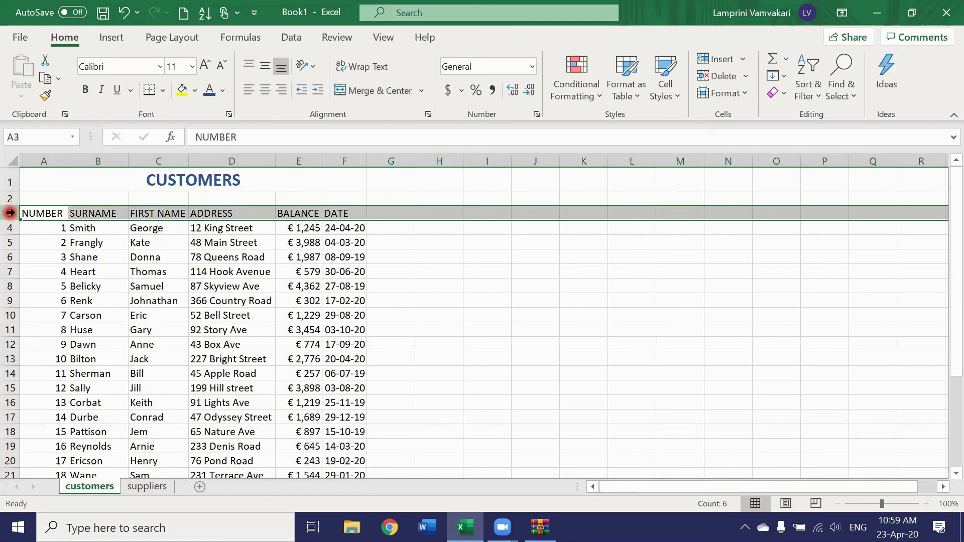
click(89, 95)
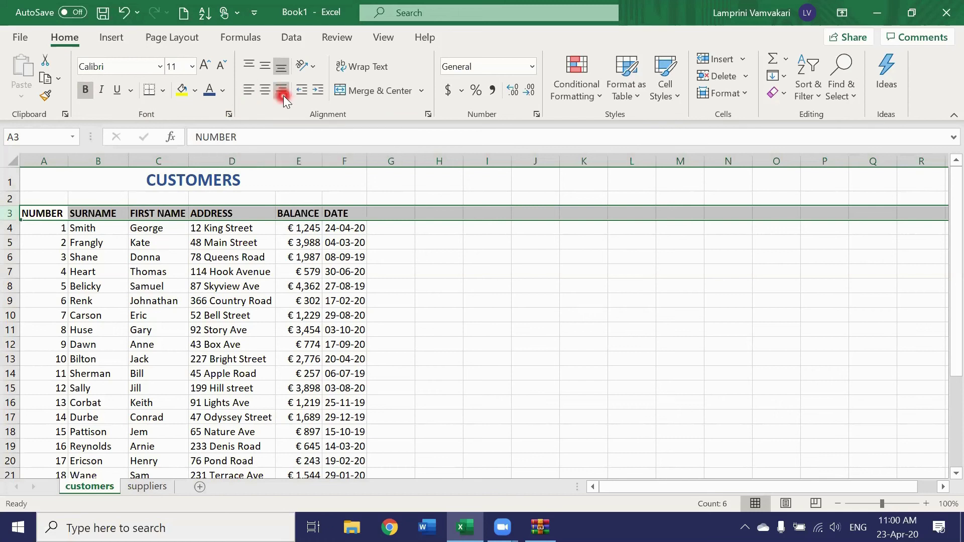
click(104, 91)
click(264, 92)
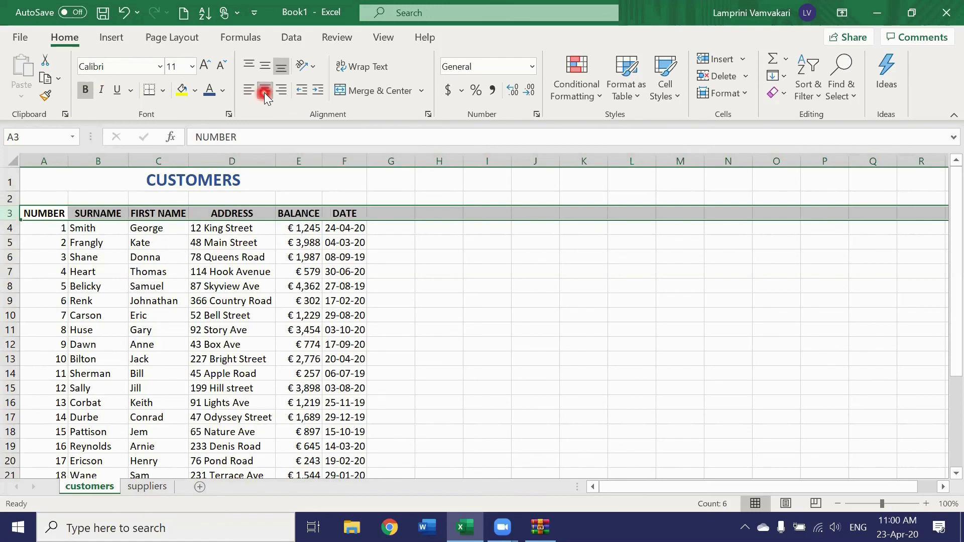
Left-align the customer numbers in cells A4 to A30
click(35, 210)
drag(43, 228, 35, 451)
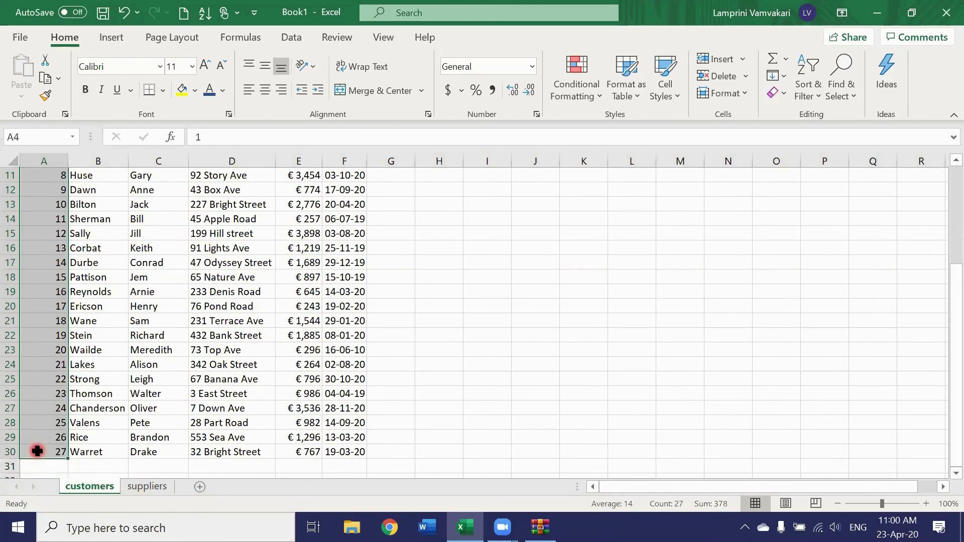
click(249, 93)
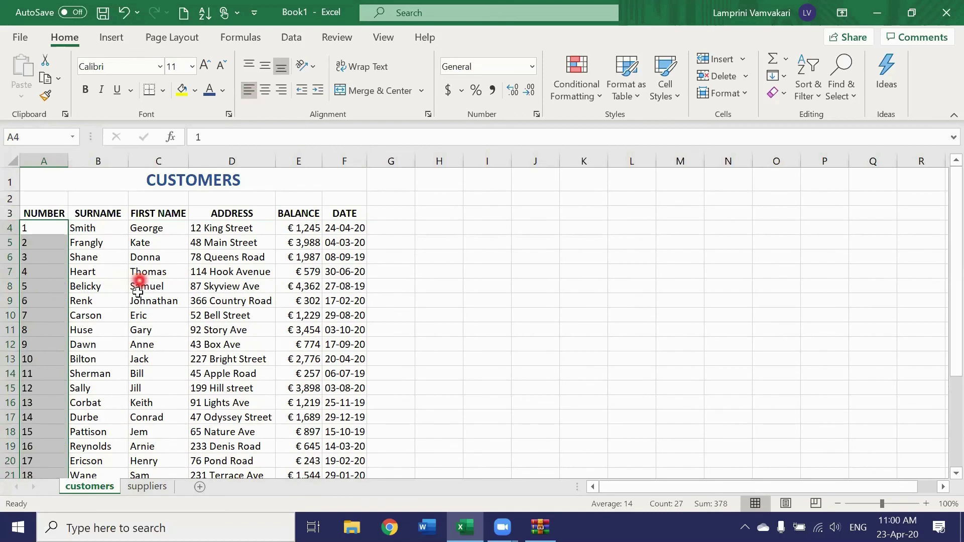
Center the customer records in cells B4 to F30 horizontally, and deselect the range
click(84, 229)
drag(84, 228, 359, 418)
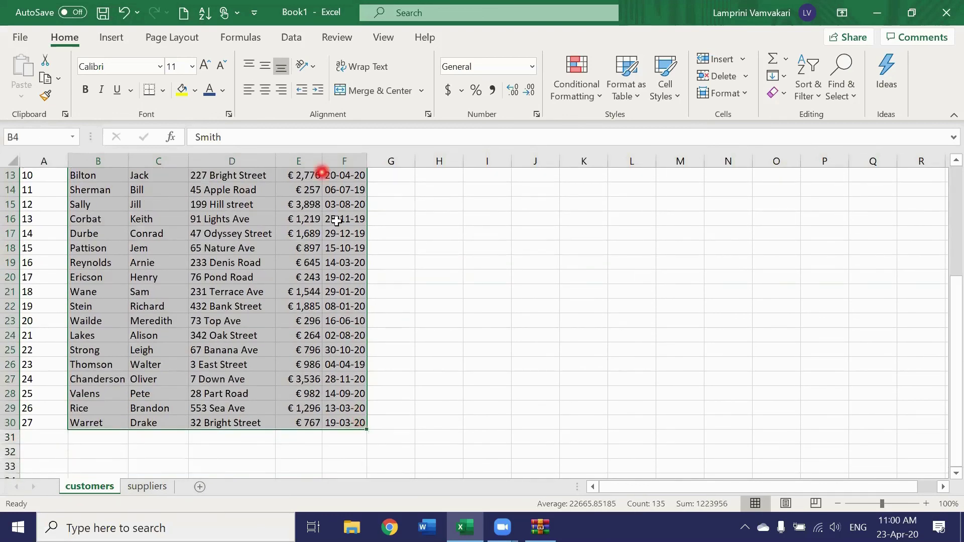
click(265, 91)
click(420, 323)
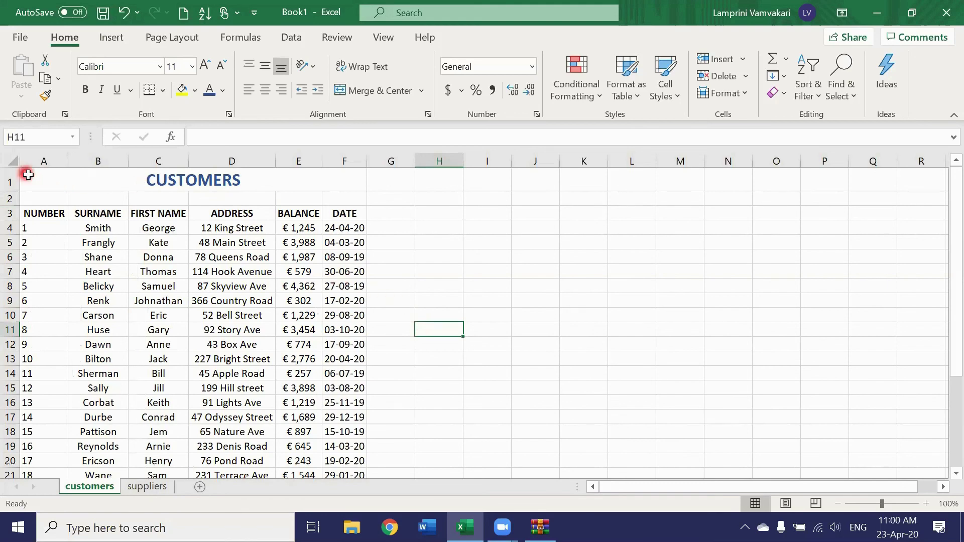
Apply all borders to the customer table in cells A1 to F30 and deselect the range
drag(39, 187, 121, 273)
drag(136, 298, 224, 408)
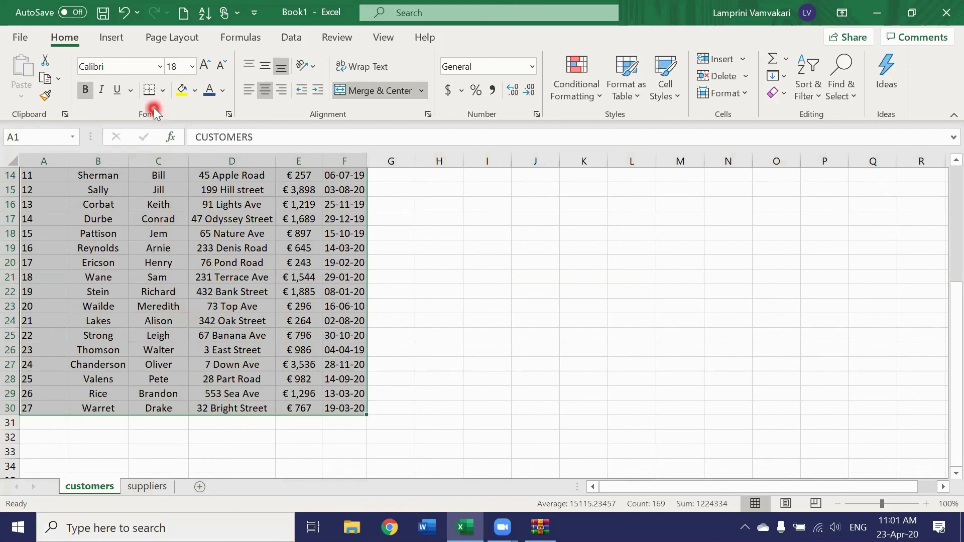
click(149, 89)
click(160, 88)
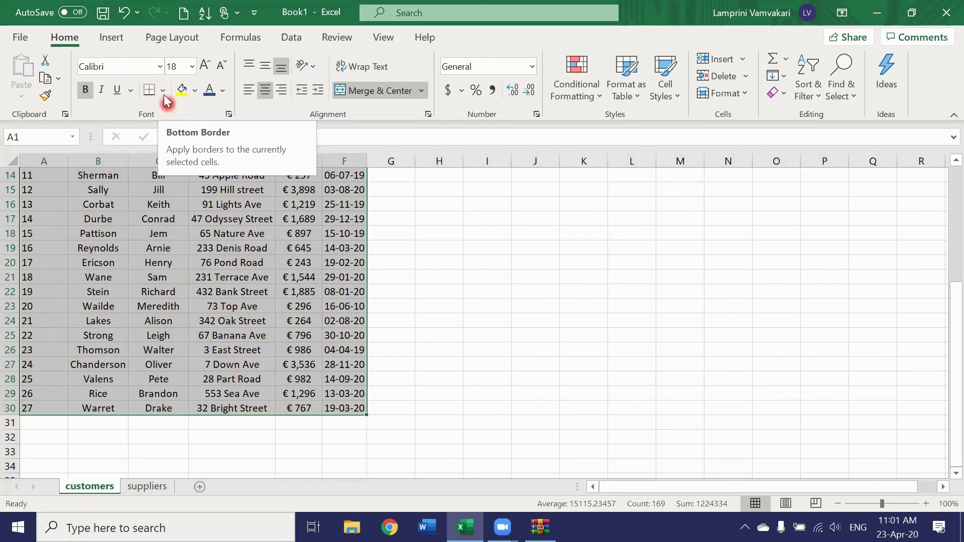
click(163, 94)
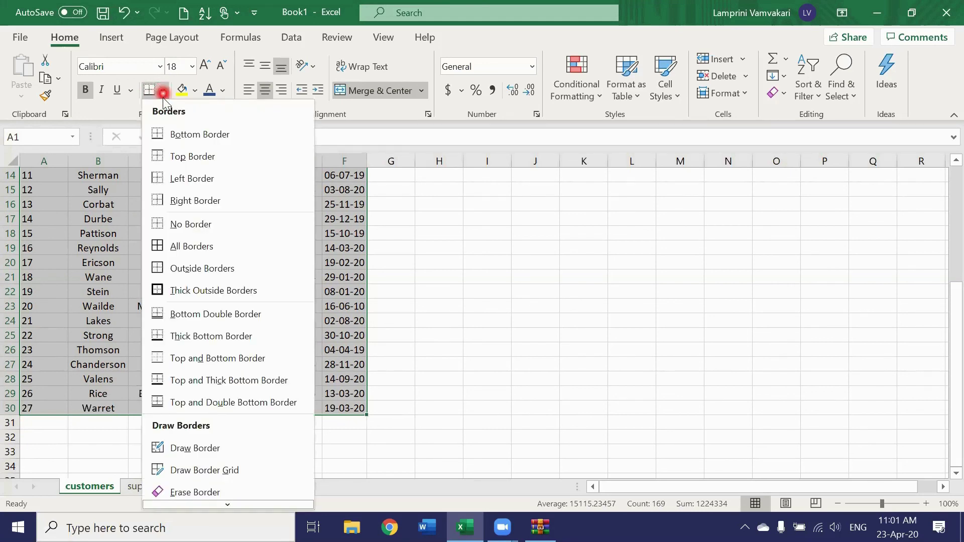
click(177, 247)
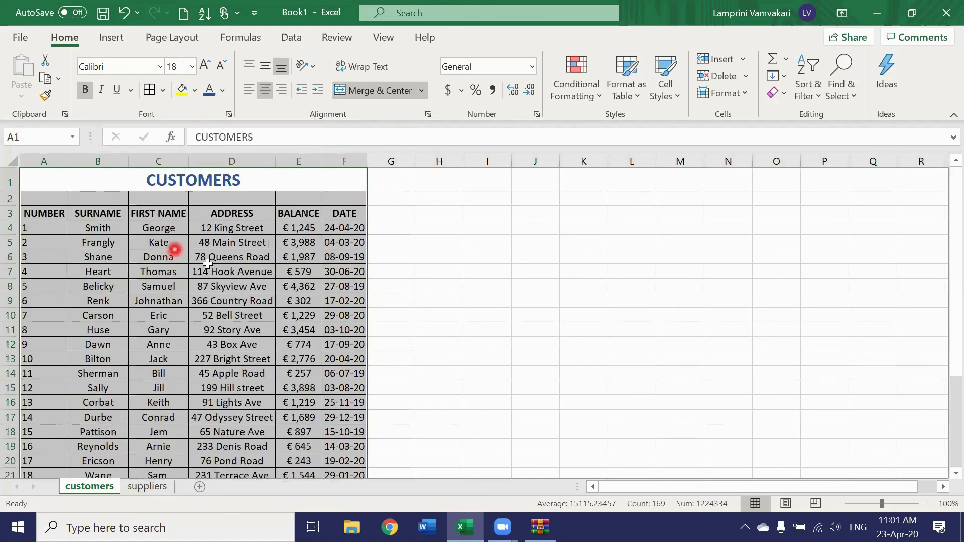
click(385, 266)
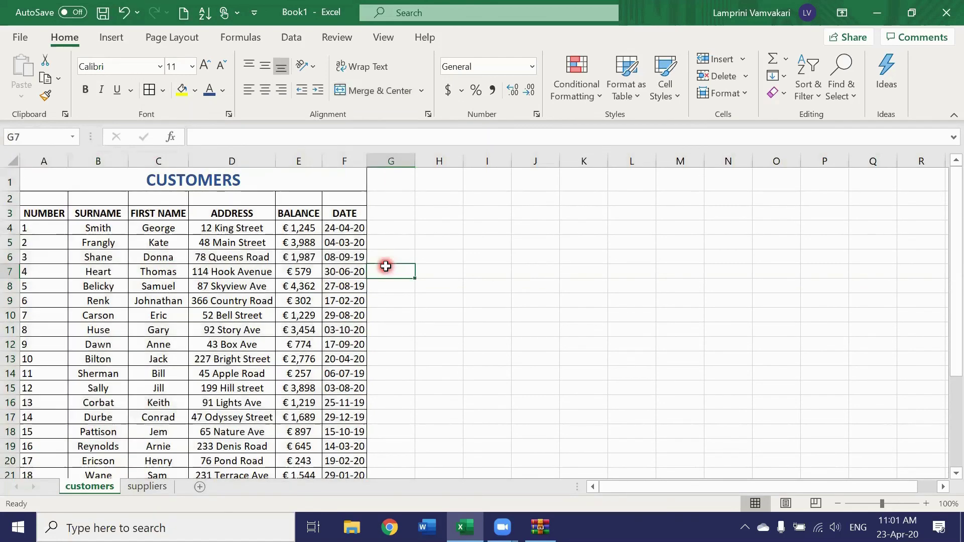
Increase the height of row 1 to give the CUSTOMERS title more room
click(419, 210)
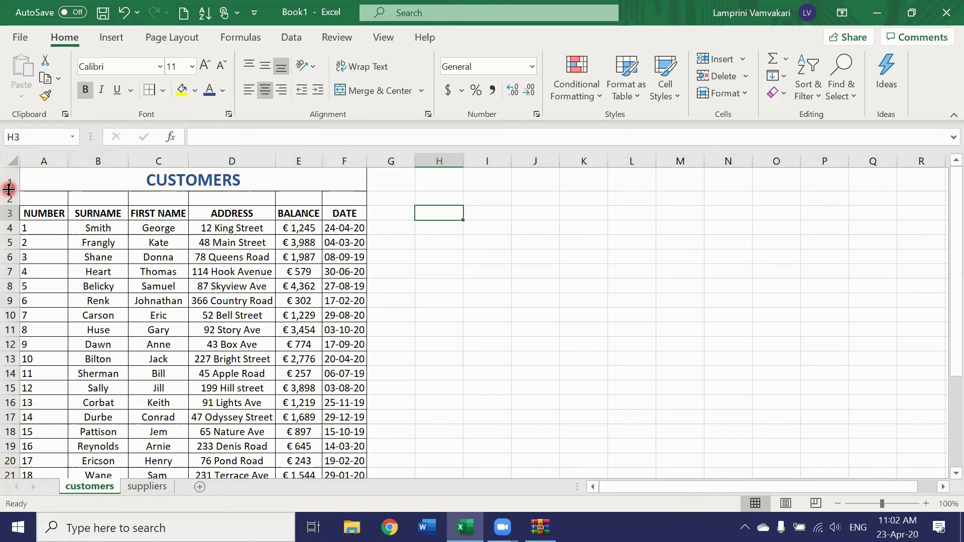
drag(9, 189, 10, 203)
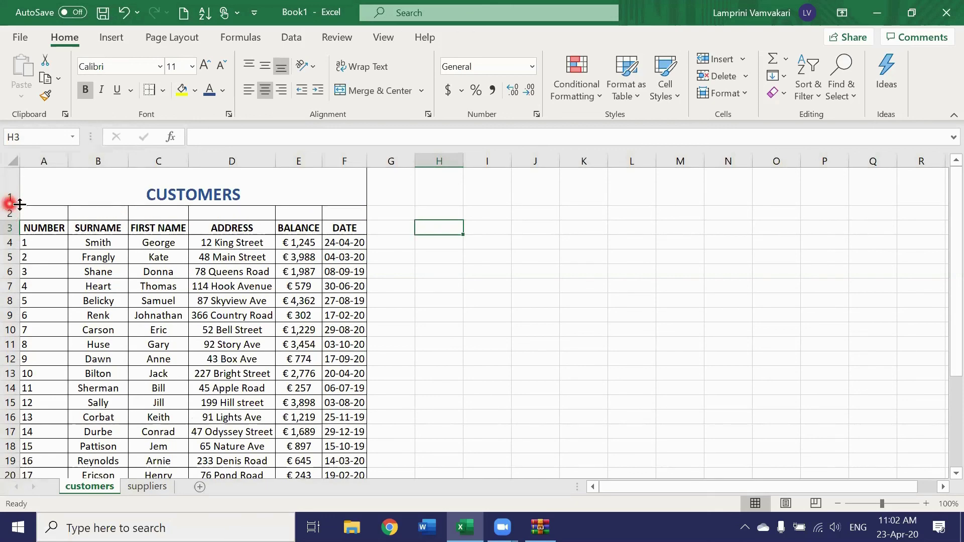
scroll(421, 246, down, 5)
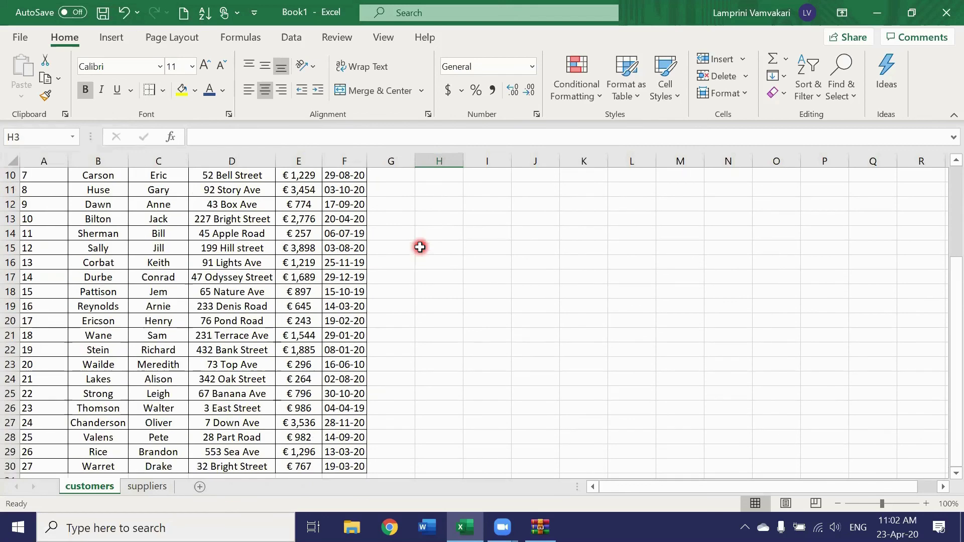
scroll(420, 247, up, 5)
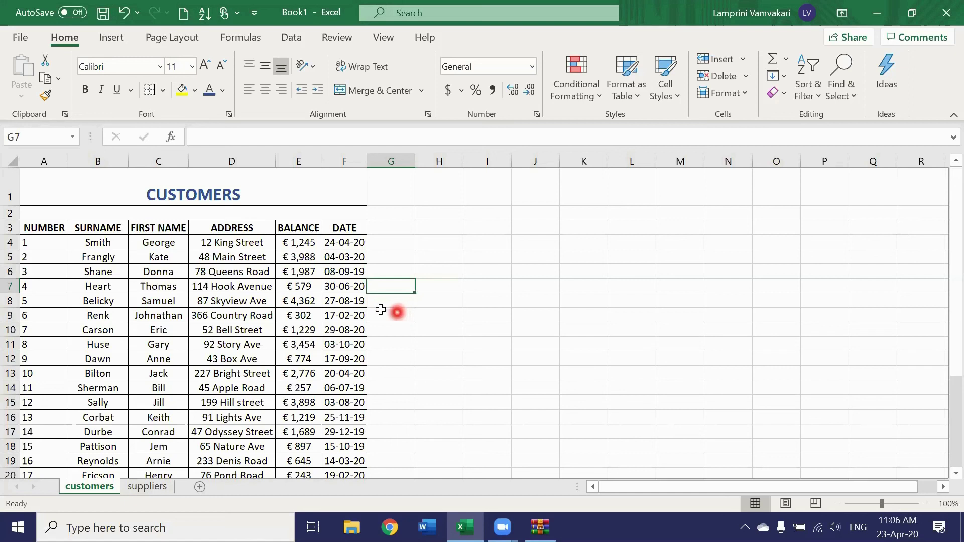
Overwrite the first name in cell C4 with the first four letters of the name in cell C9
click(164, 244)
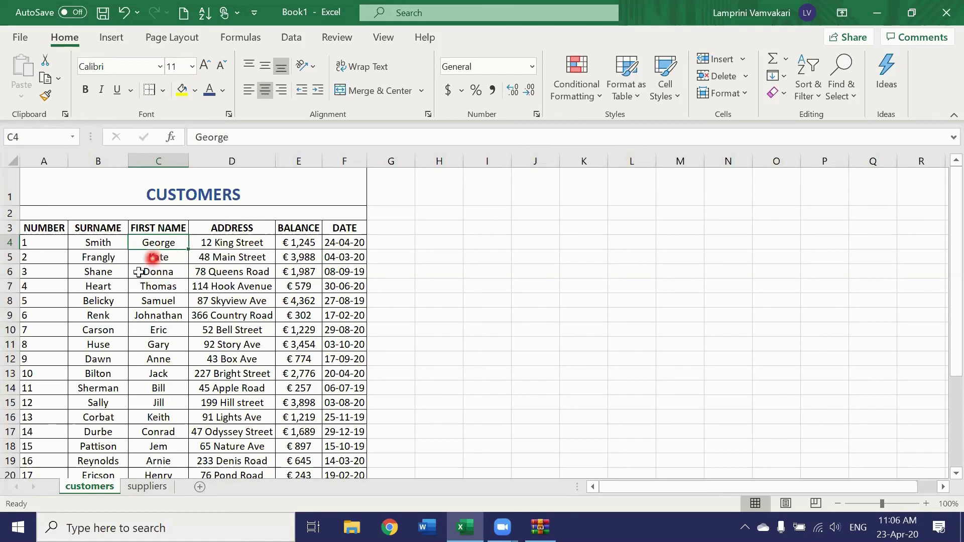
click(7, 507)
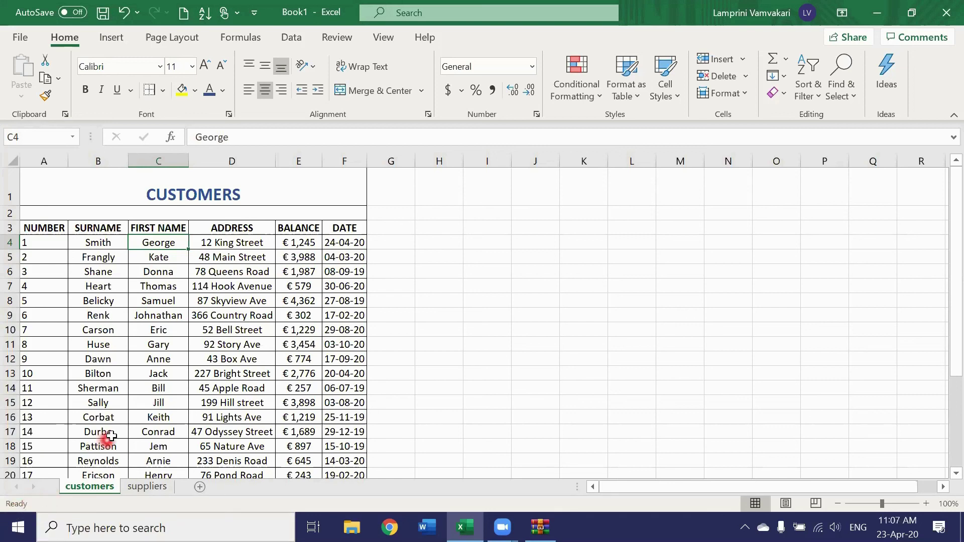
click(169, 245)
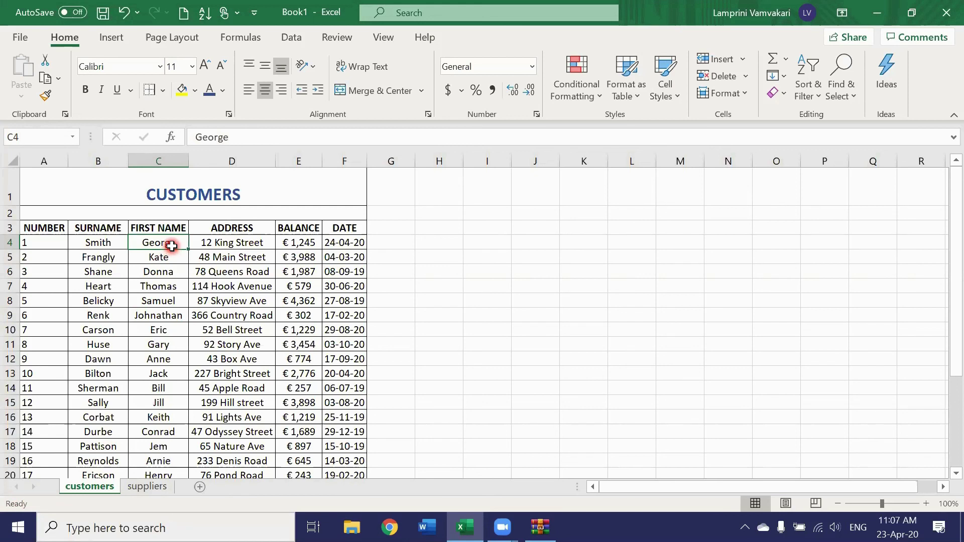
text(Johna)
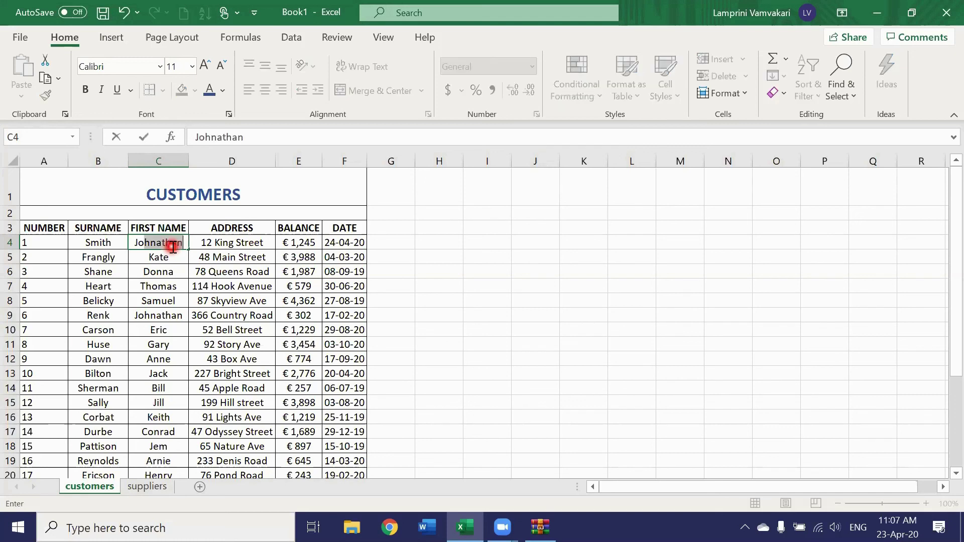
key(BackSpace)
key(BackSpace)
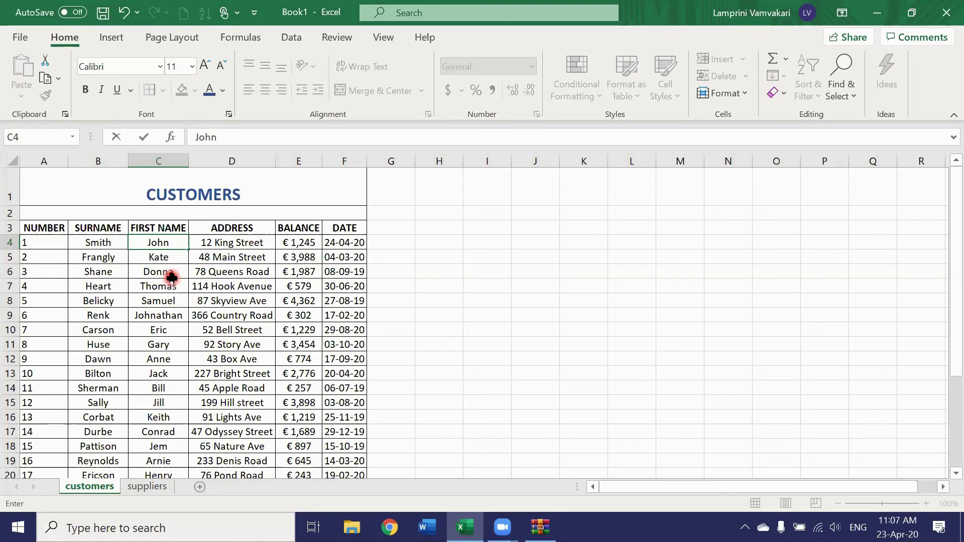
click(481, 297)
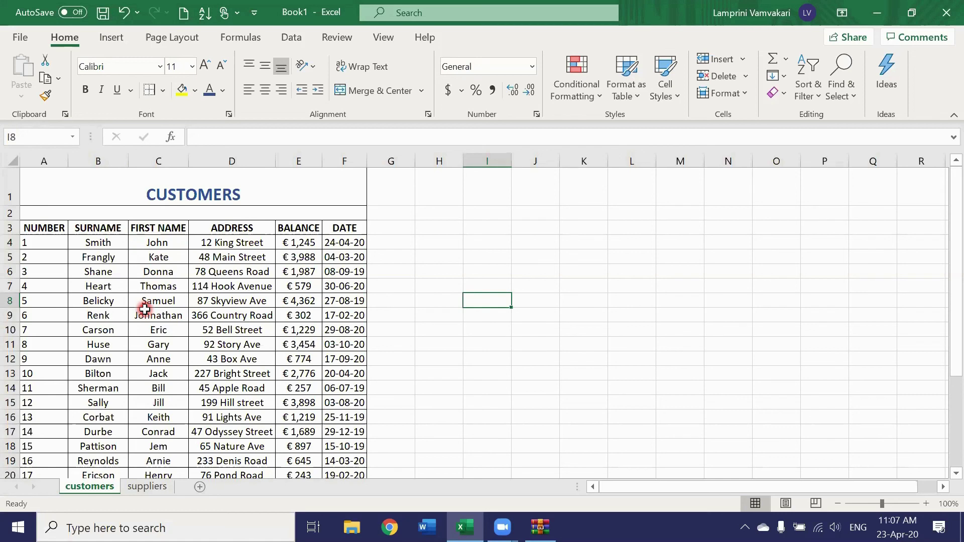
Edit the existing text in cell C4, extending the first name to the full form used in cell C9
double_click(166, 242)
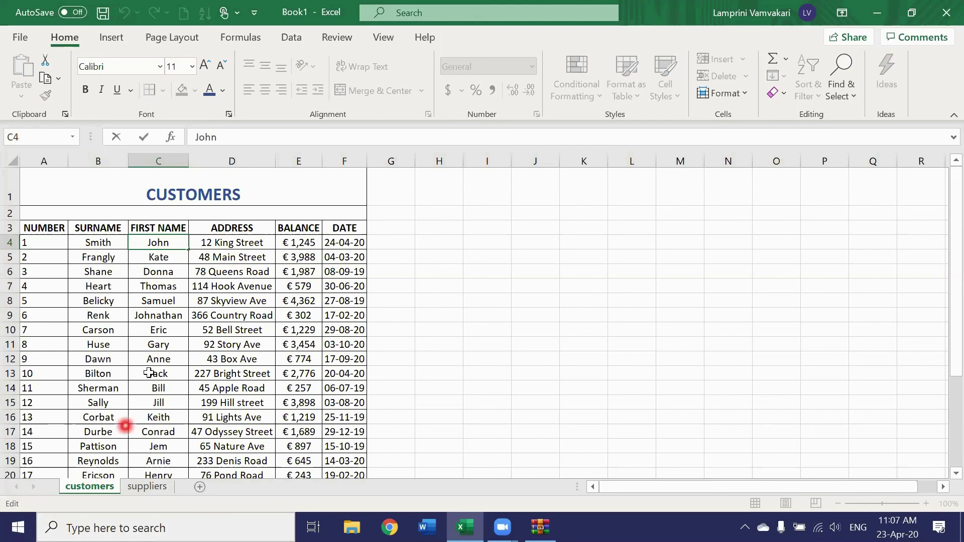
click(181, 243)
key(BackSpace)
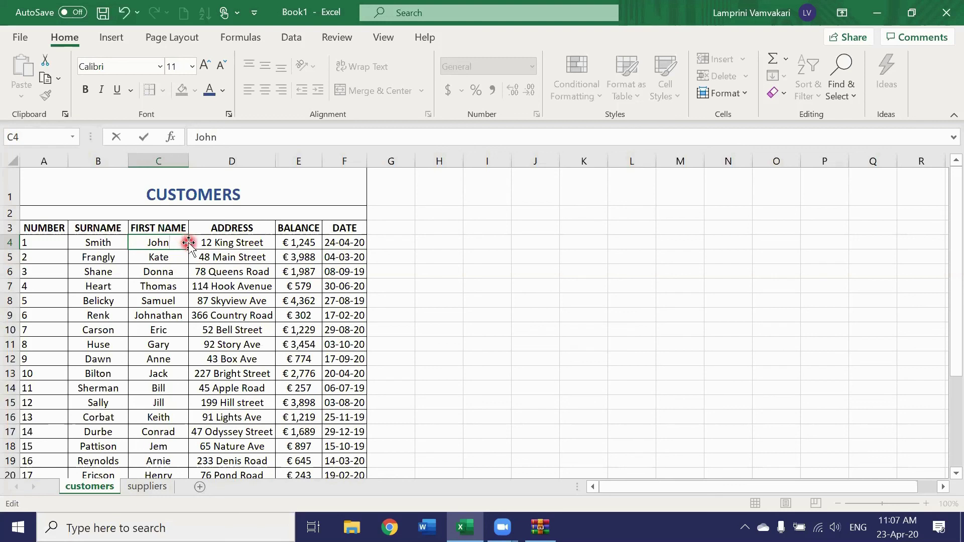
text(athan)
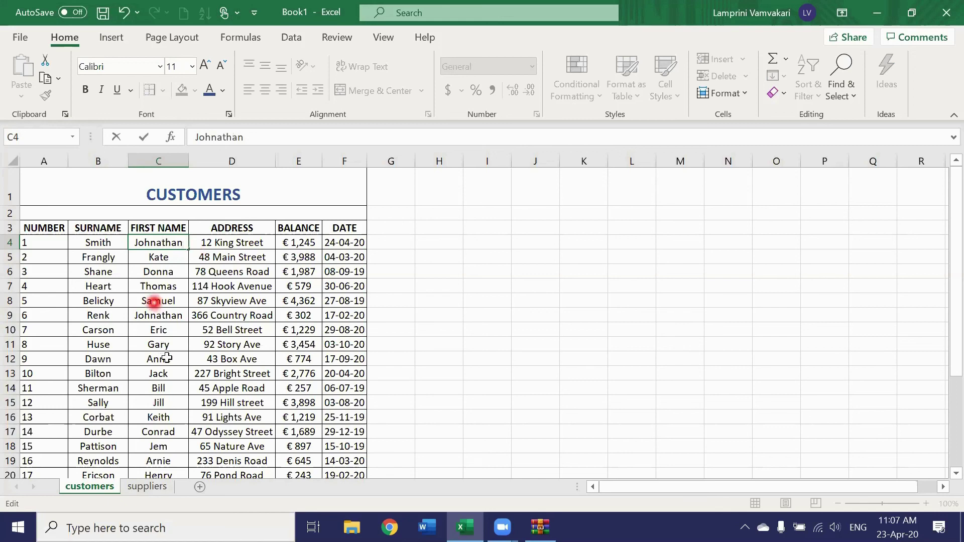
key(Return)
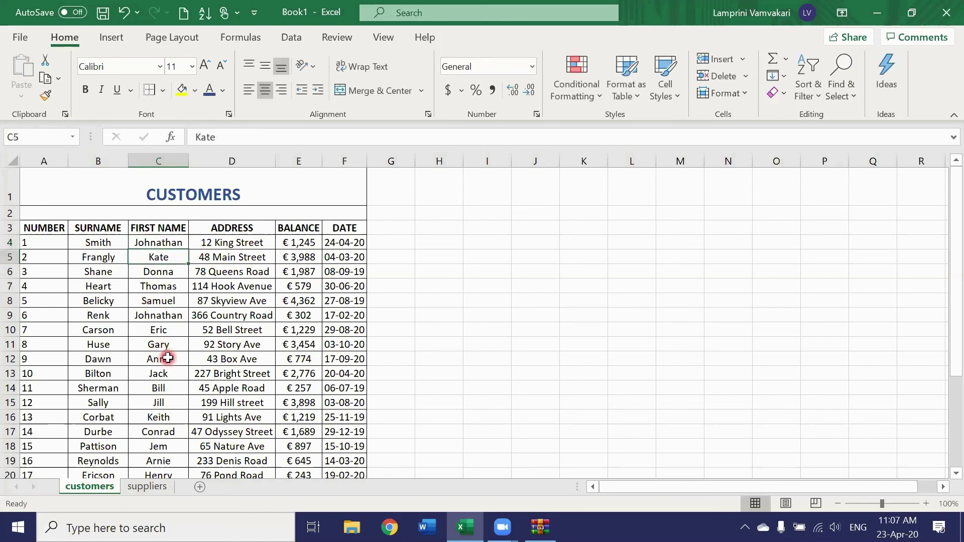